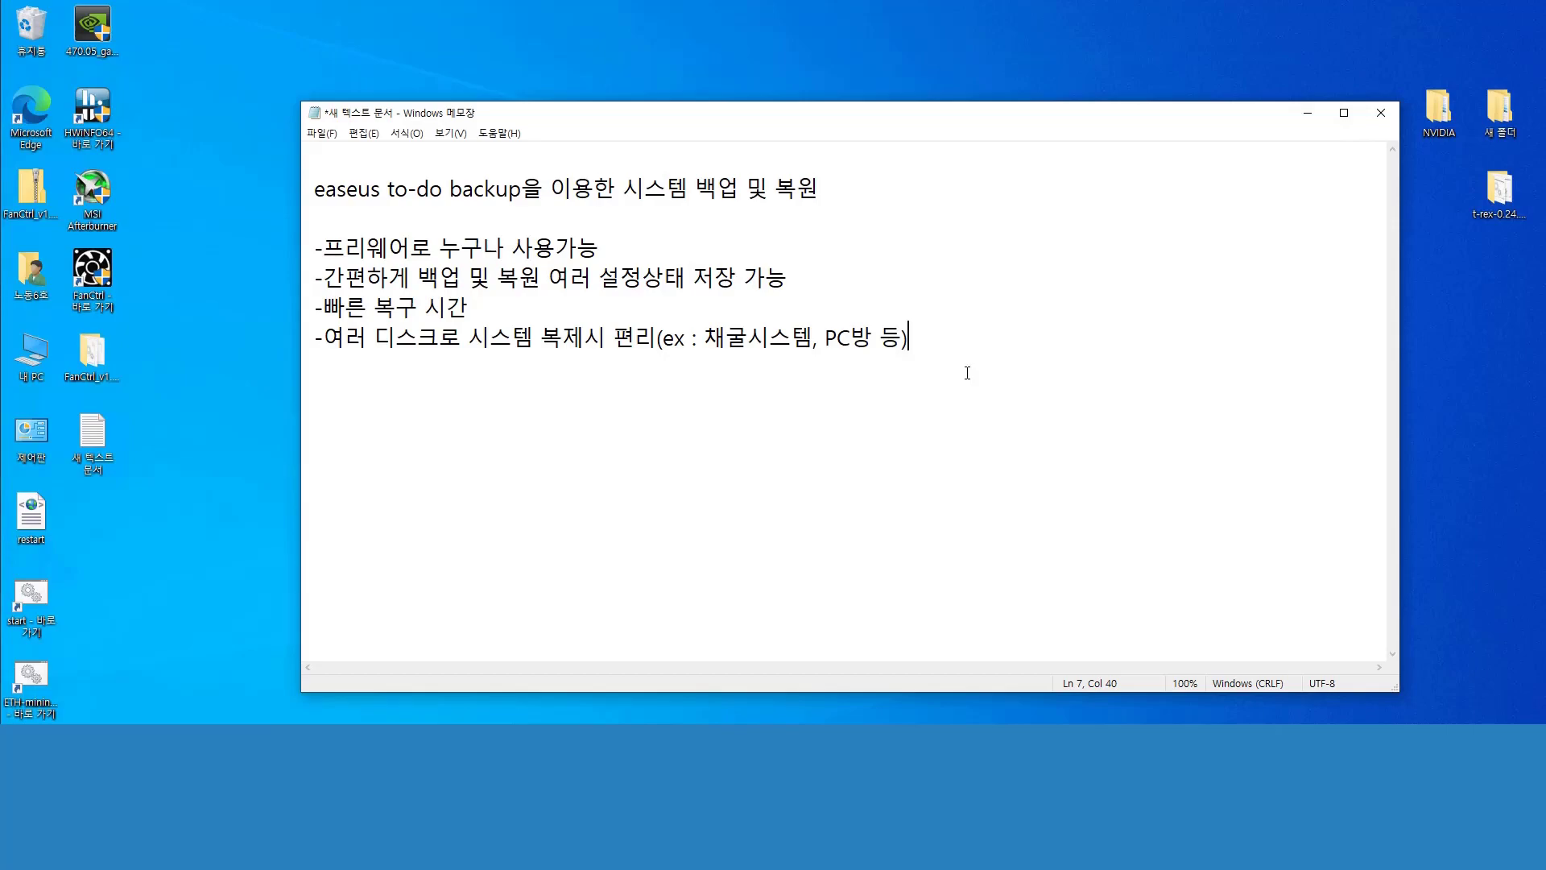
- Add the line "준비물 - USB 메모리 1개가 있어야 한다." below the list in the note, leaving a blank line between
{"action": "key", "text": "Return"}
{"action": "key", "text": "Return"}
{"action": "type", "text": "준비물 - "}
{"action": "type", "text": "USB"}
{"action": "type", "text": " 메모리 1ㄱ"}
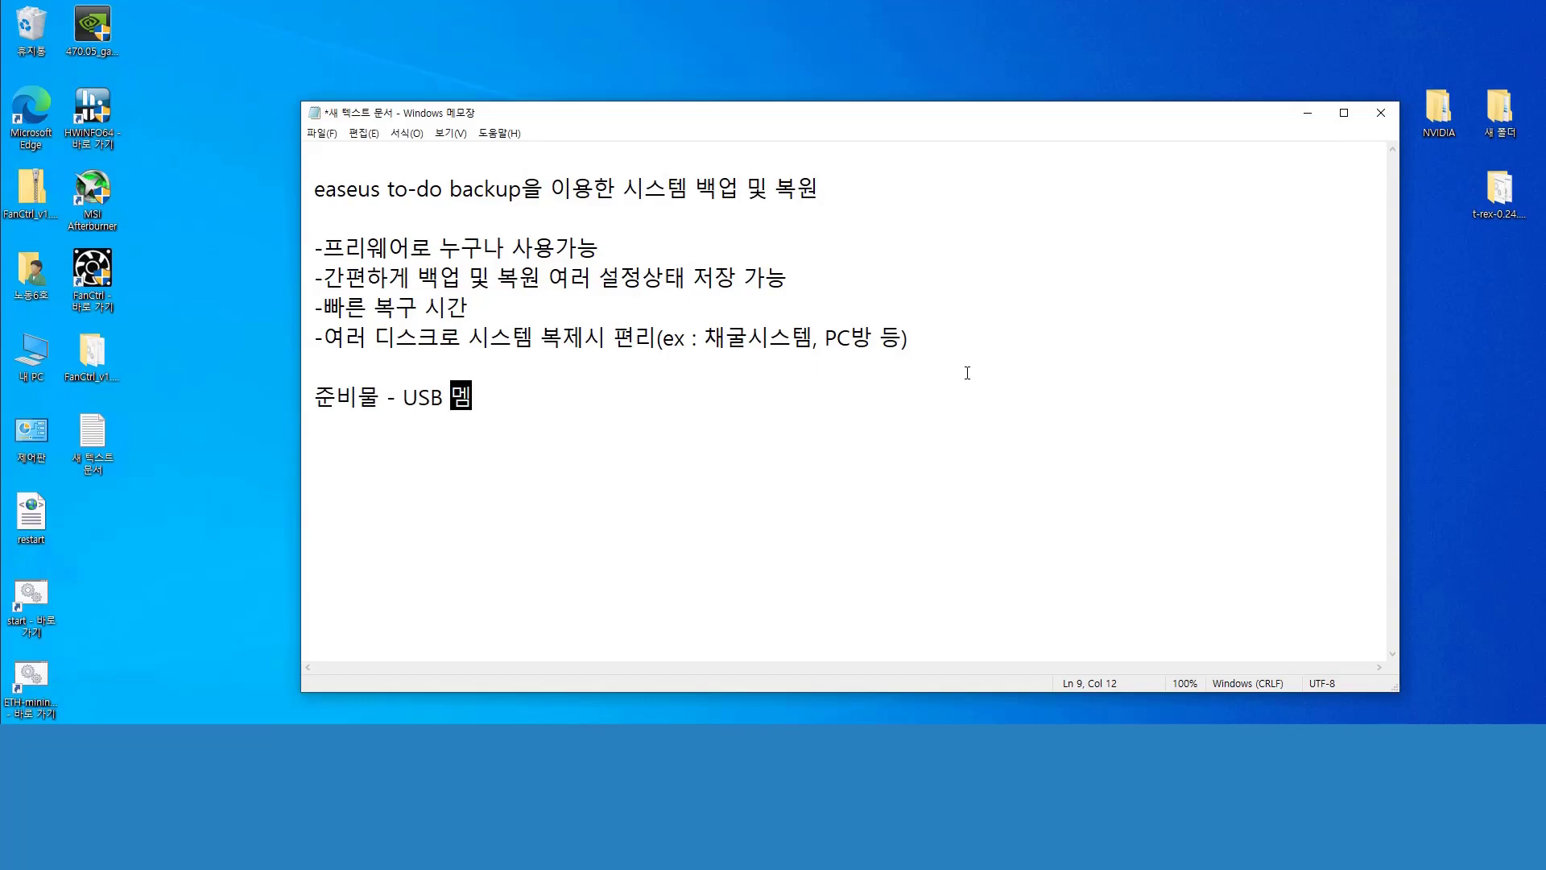
{"action": "type", "text": "개가 "}
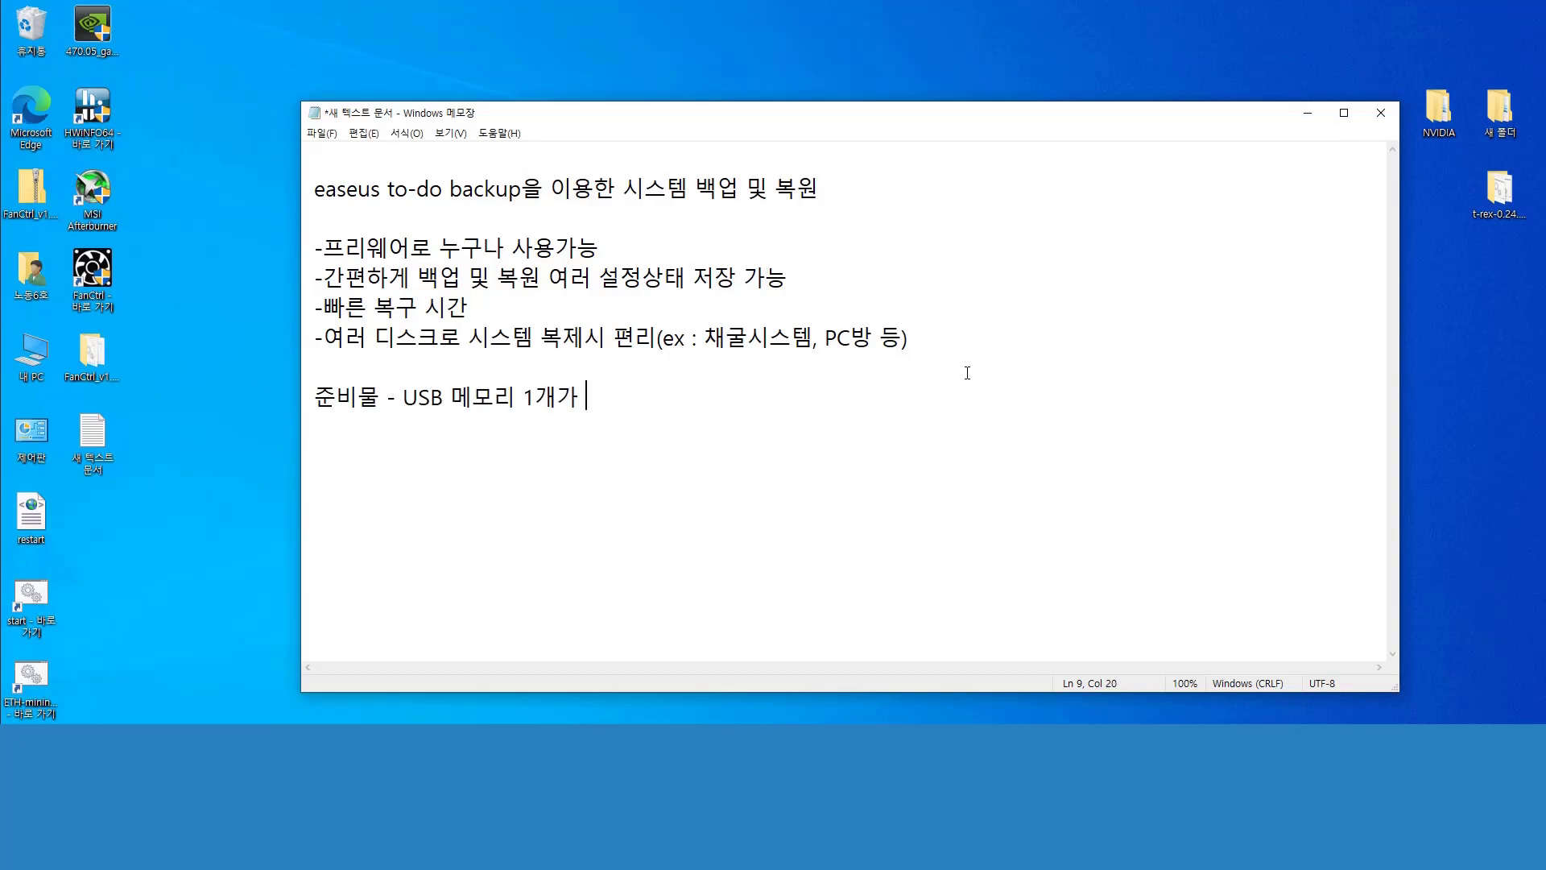
{"action": "type", "text": "있어야 한다."}
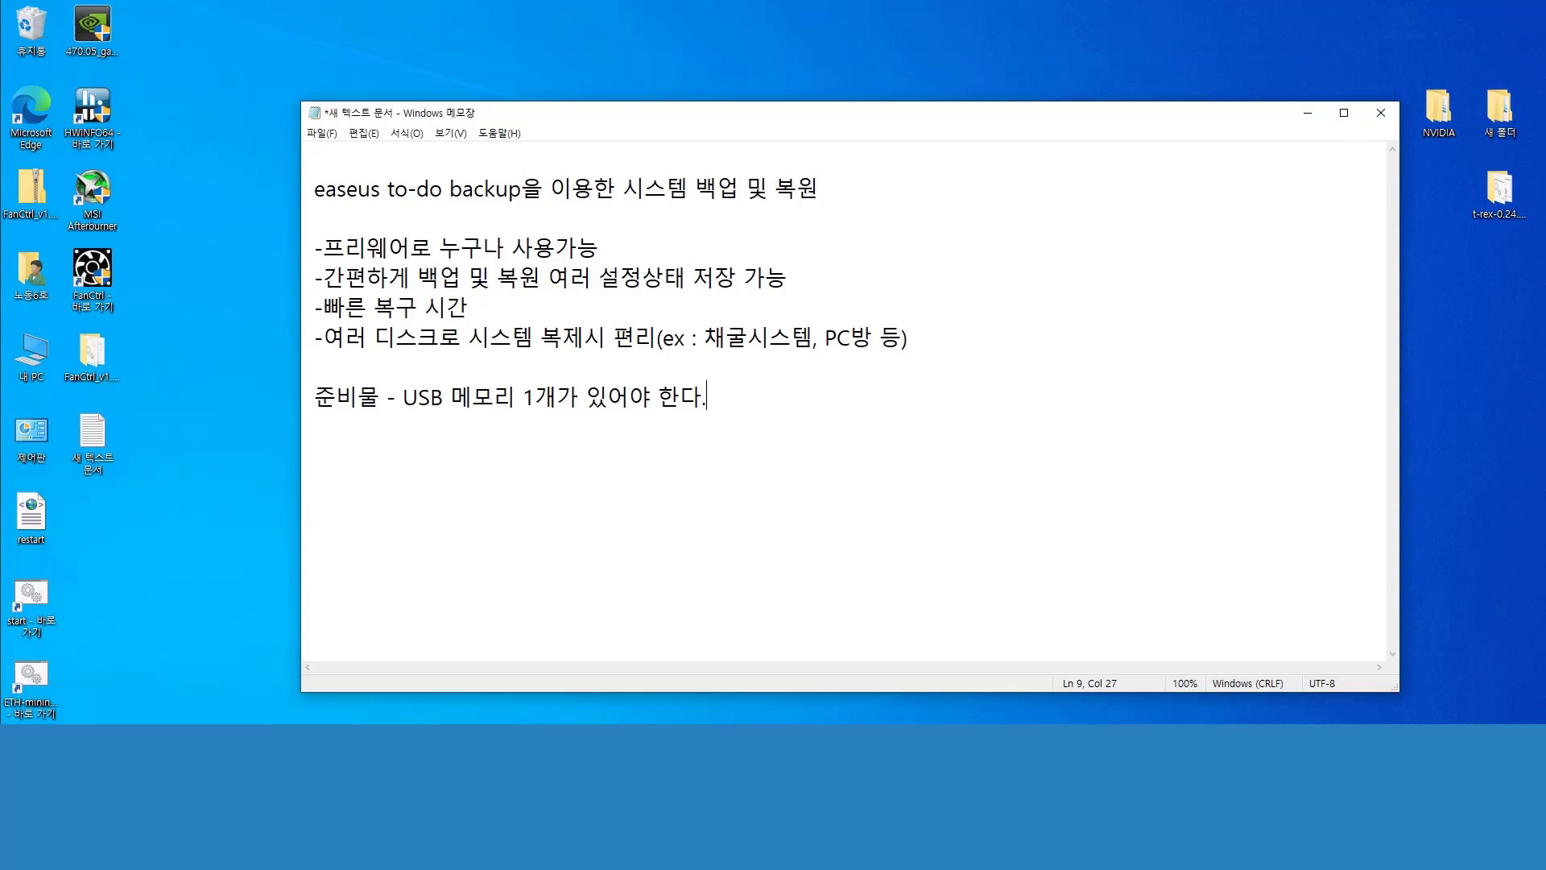
- Switch to Microsoft Edge, maximize it and open the Google home page by searching for google
{"action": "left_click", "coordinate": [42, 103]}
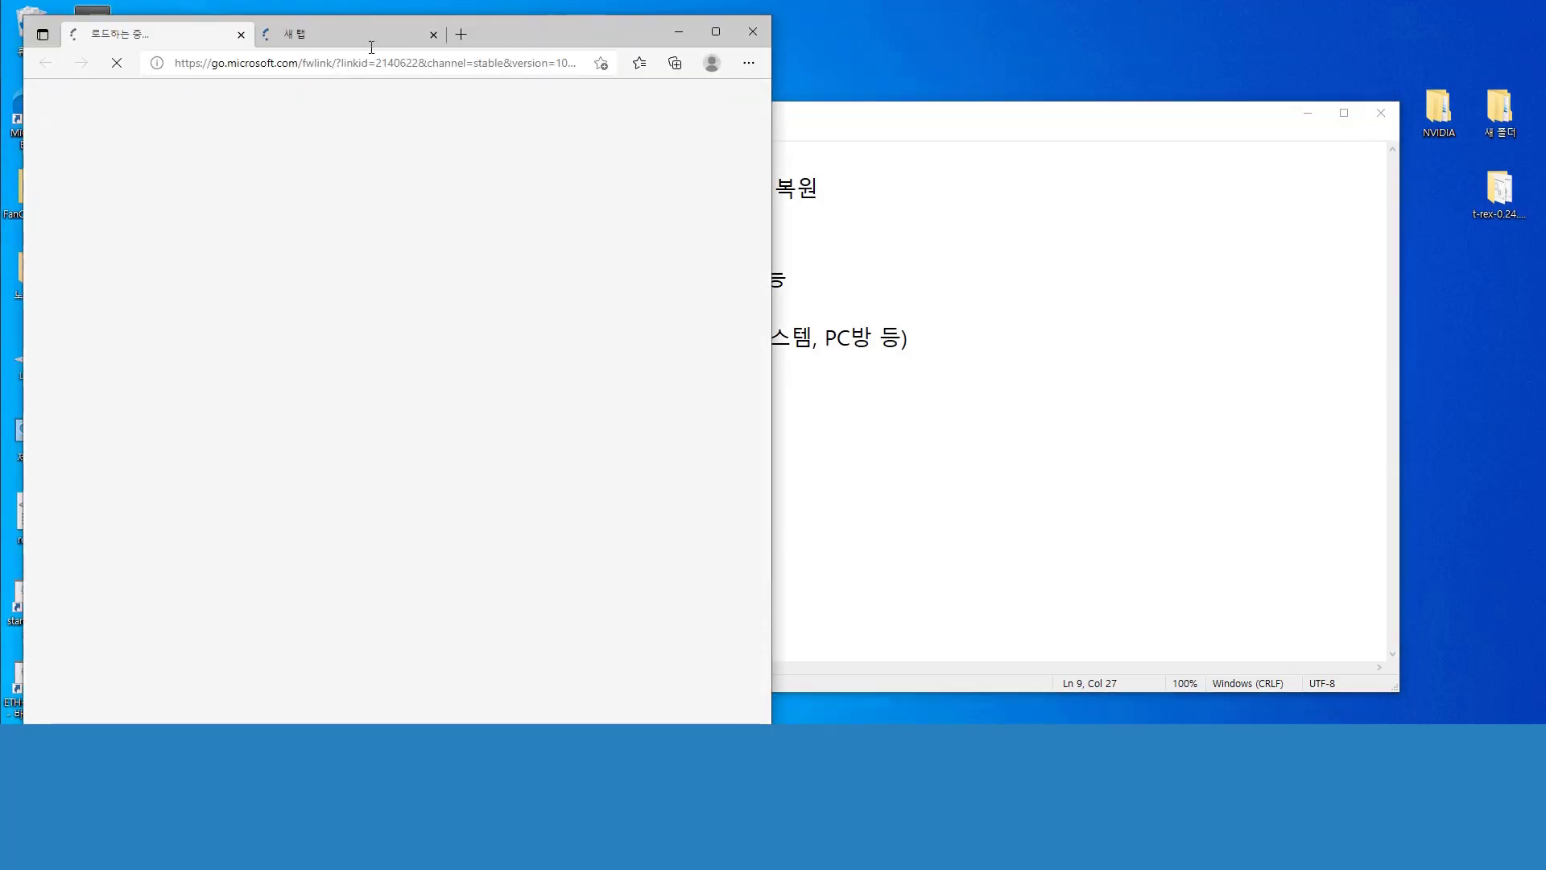
{"action": "double_click", "coordinate": [531, 28]}
{"action": "left_click", "coordinate": [395, 46]}
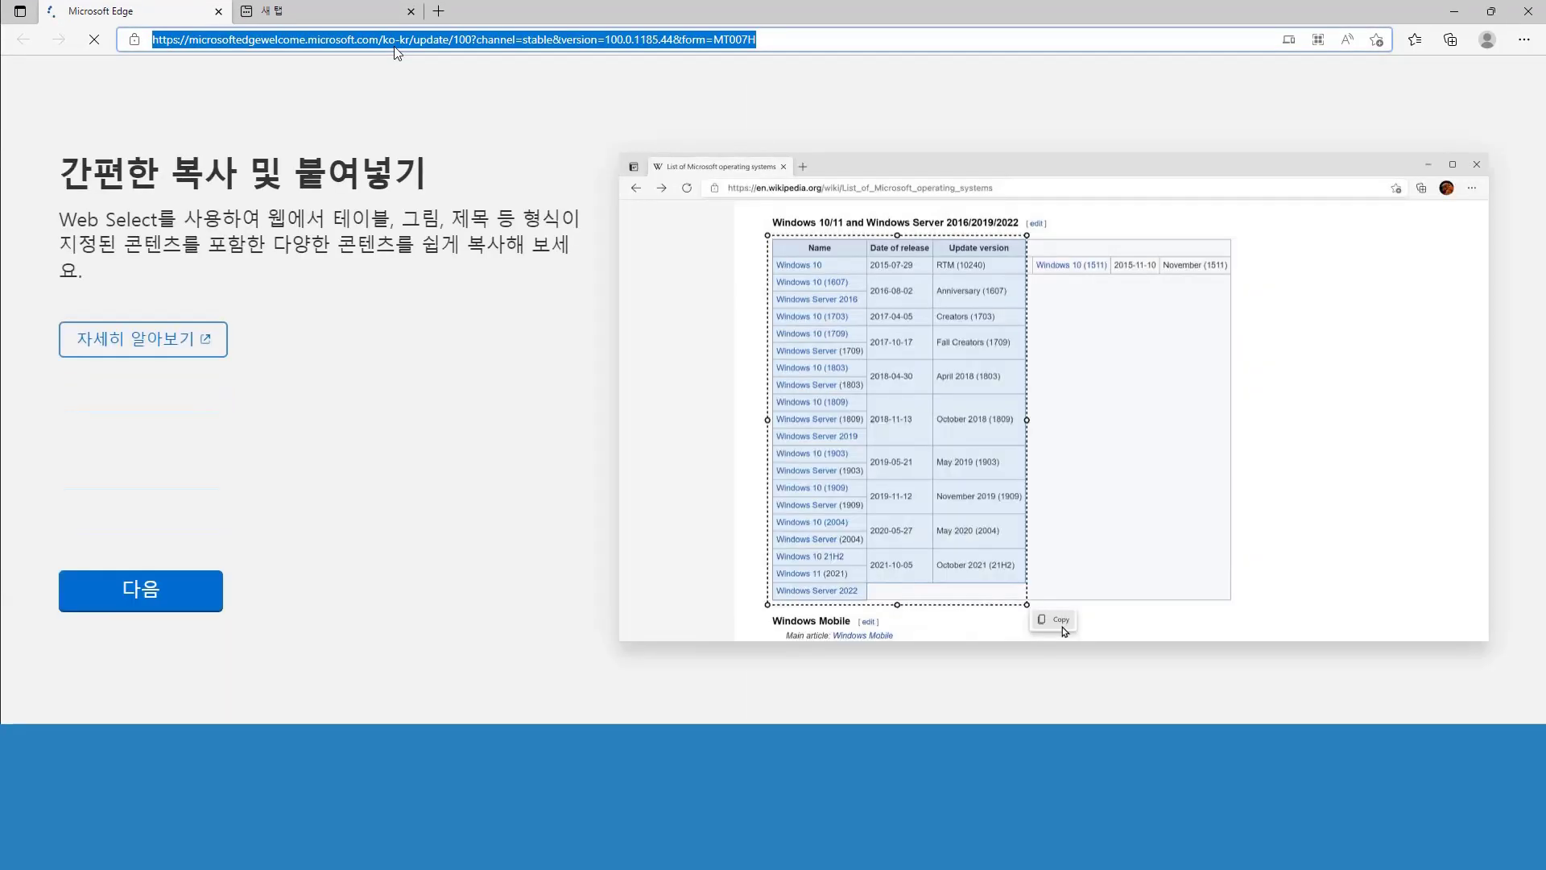
{"action": "type", "text": "goo"}
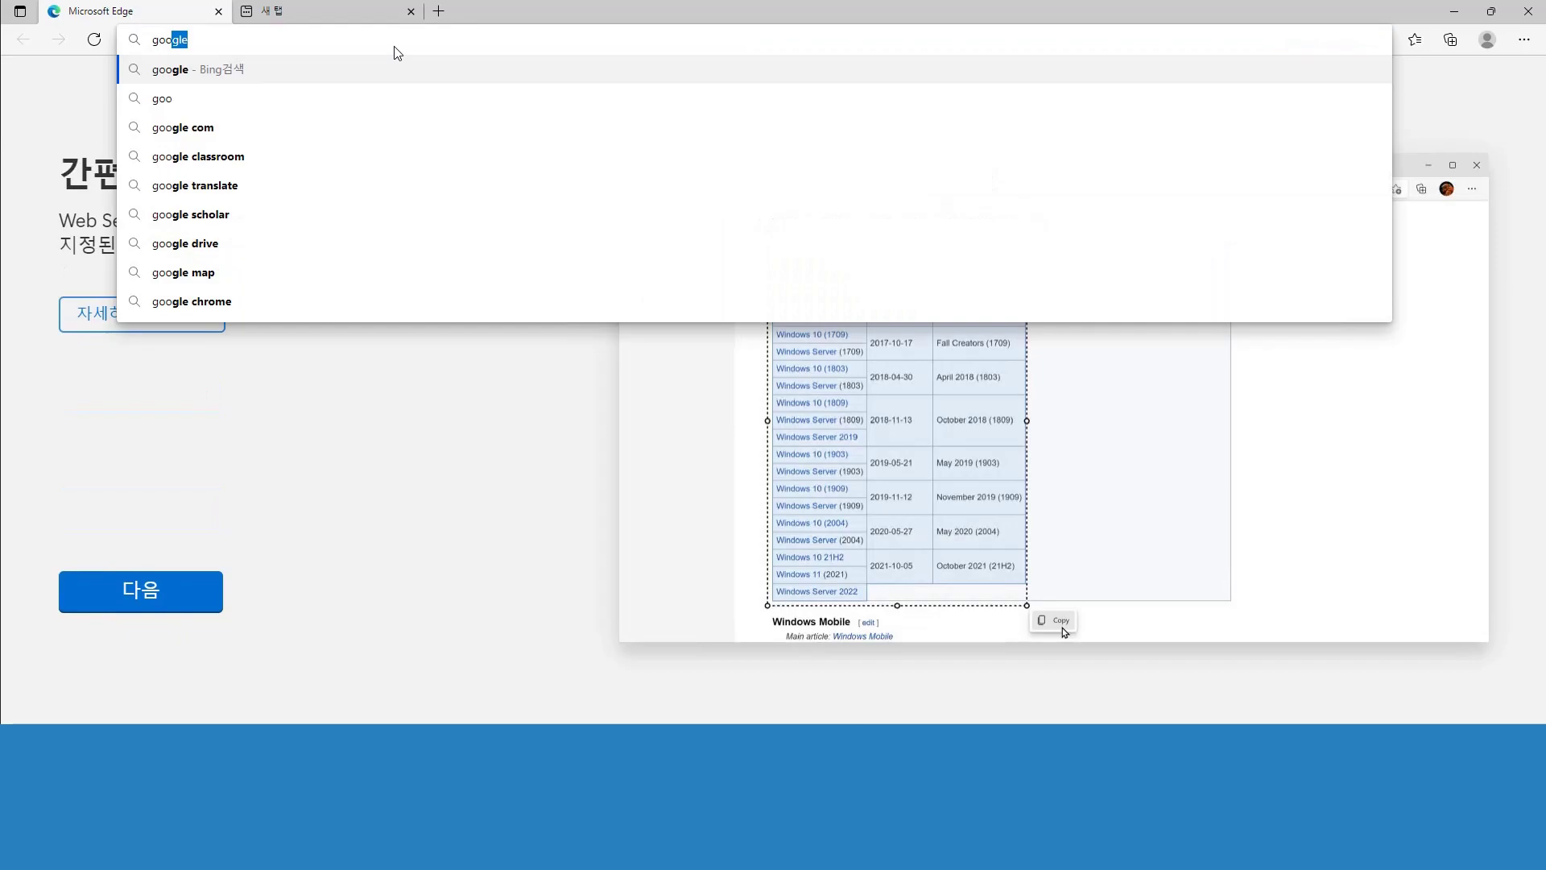
{"action": "key", "text": "Return"}
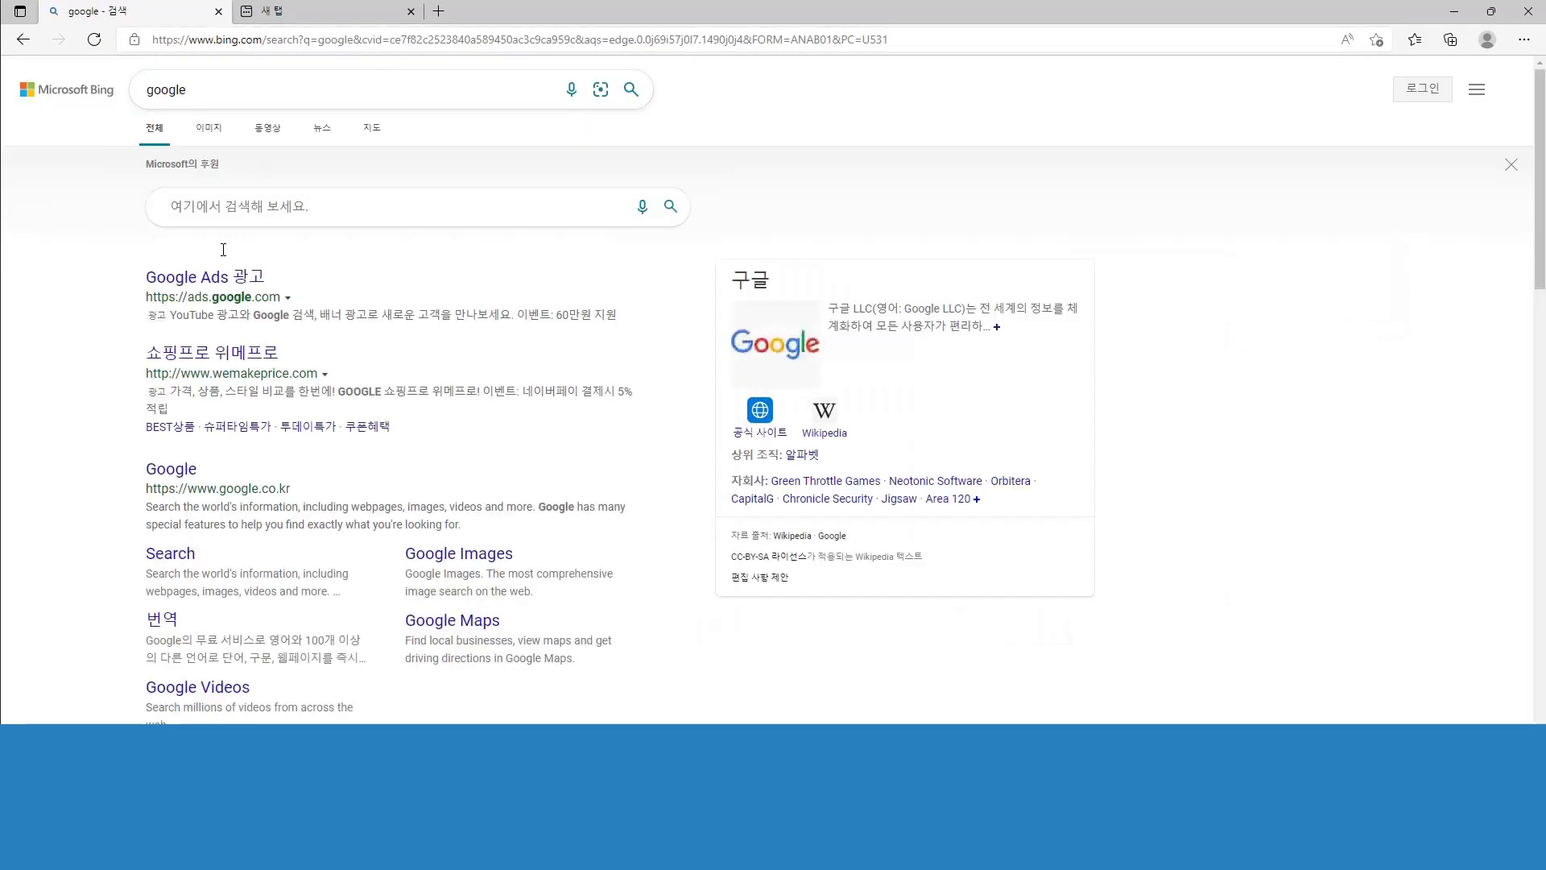
{"action": "left_click", "coordinate": [153, 475]}
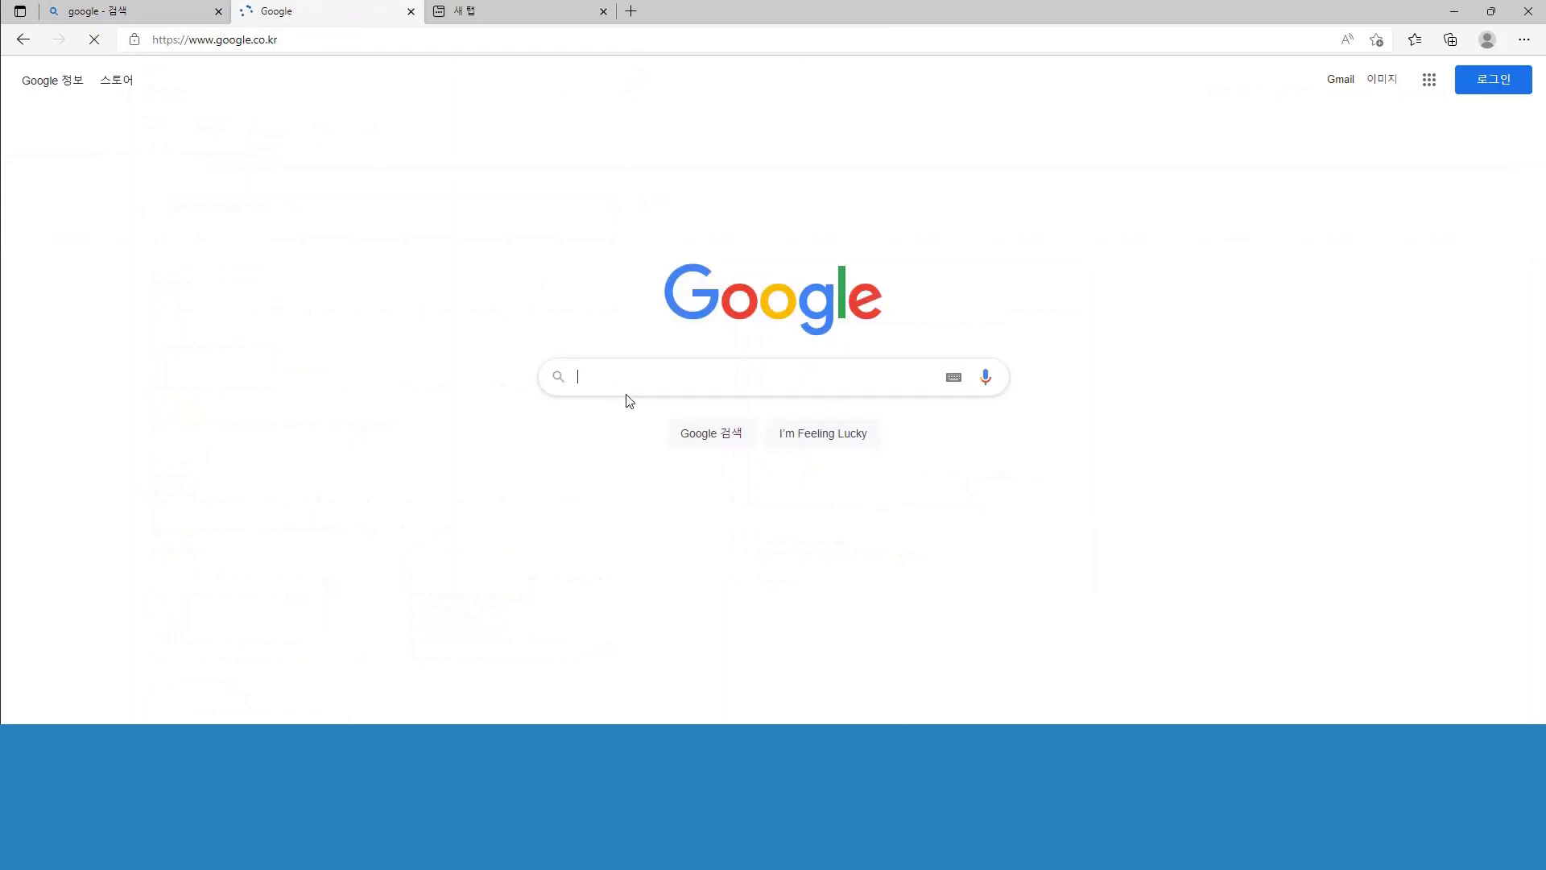
- Search Google for "easeus to-do backup" and open the EaseUS Best Free Backup Software page
{"action": "type", "text": "eas"}
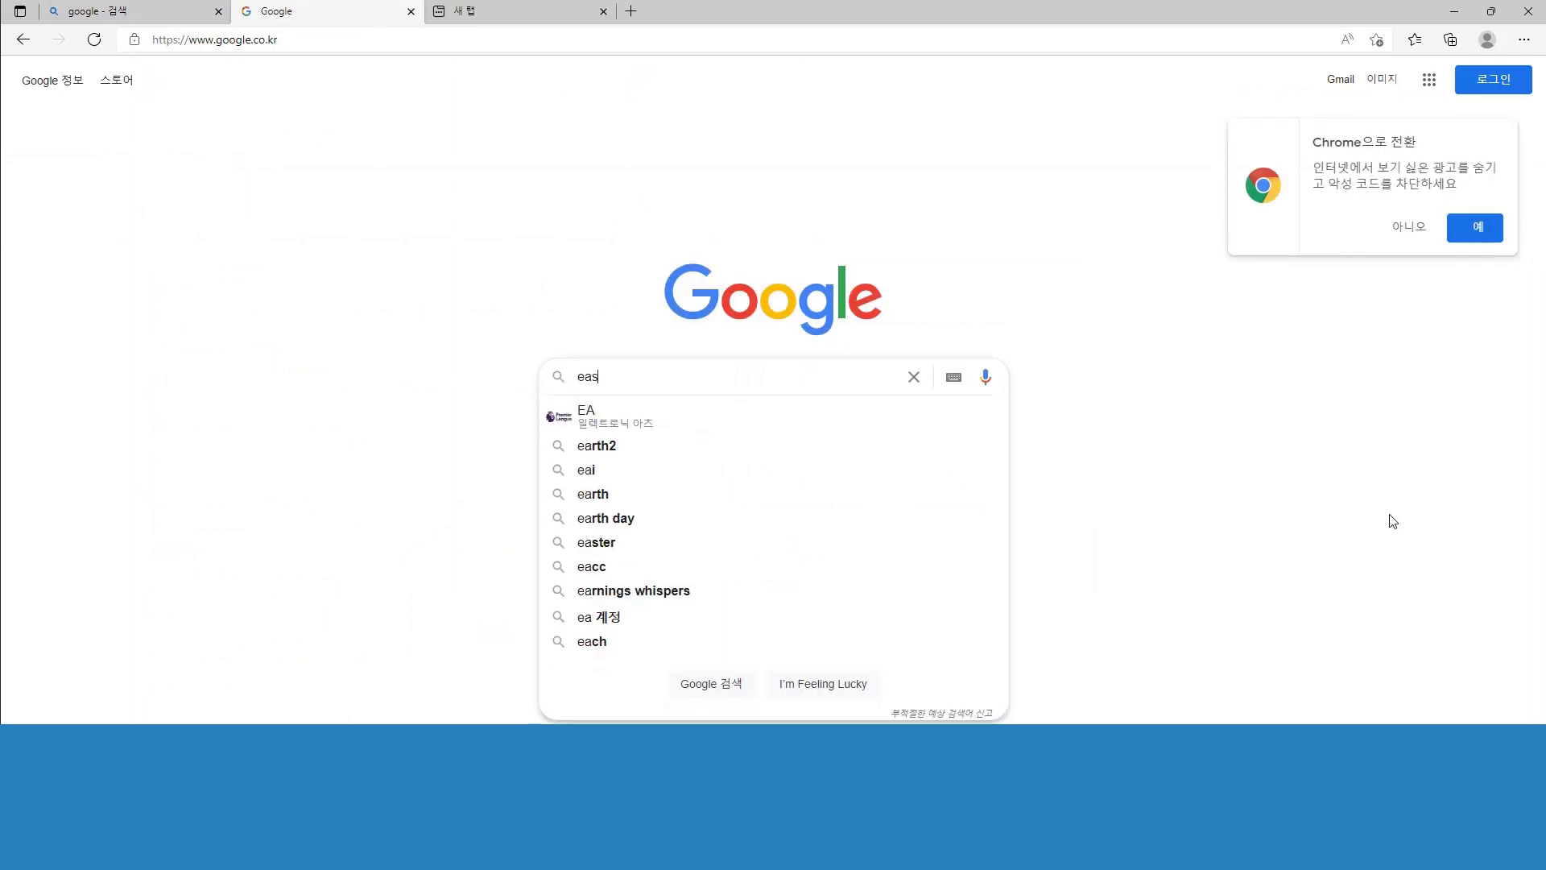
{"action": "type", "text": "eus to-do"}
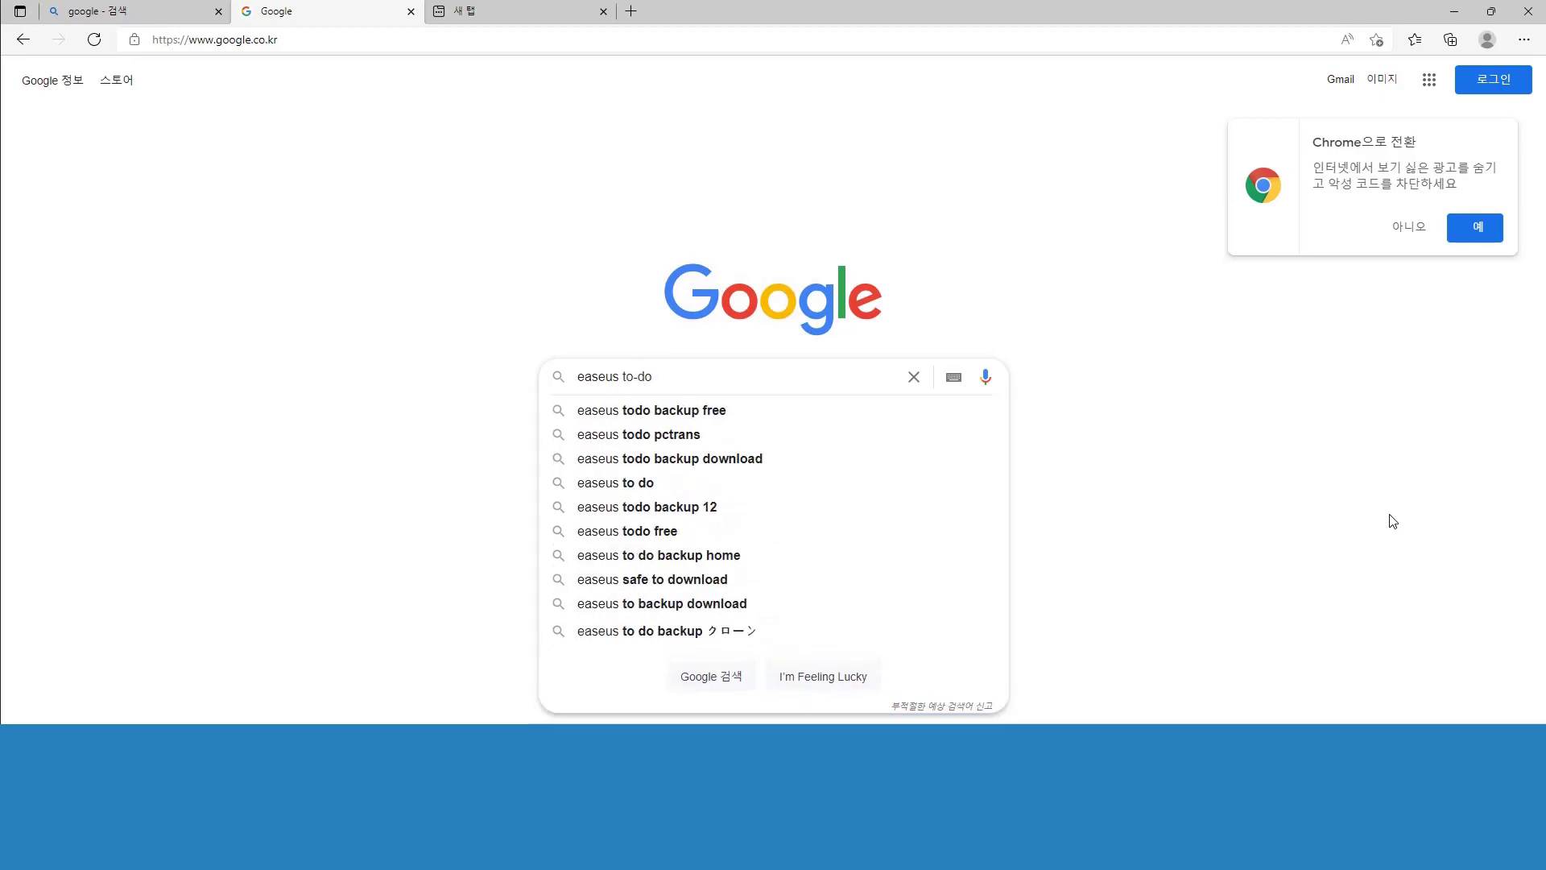
{"action": "type", "text": " backup"}
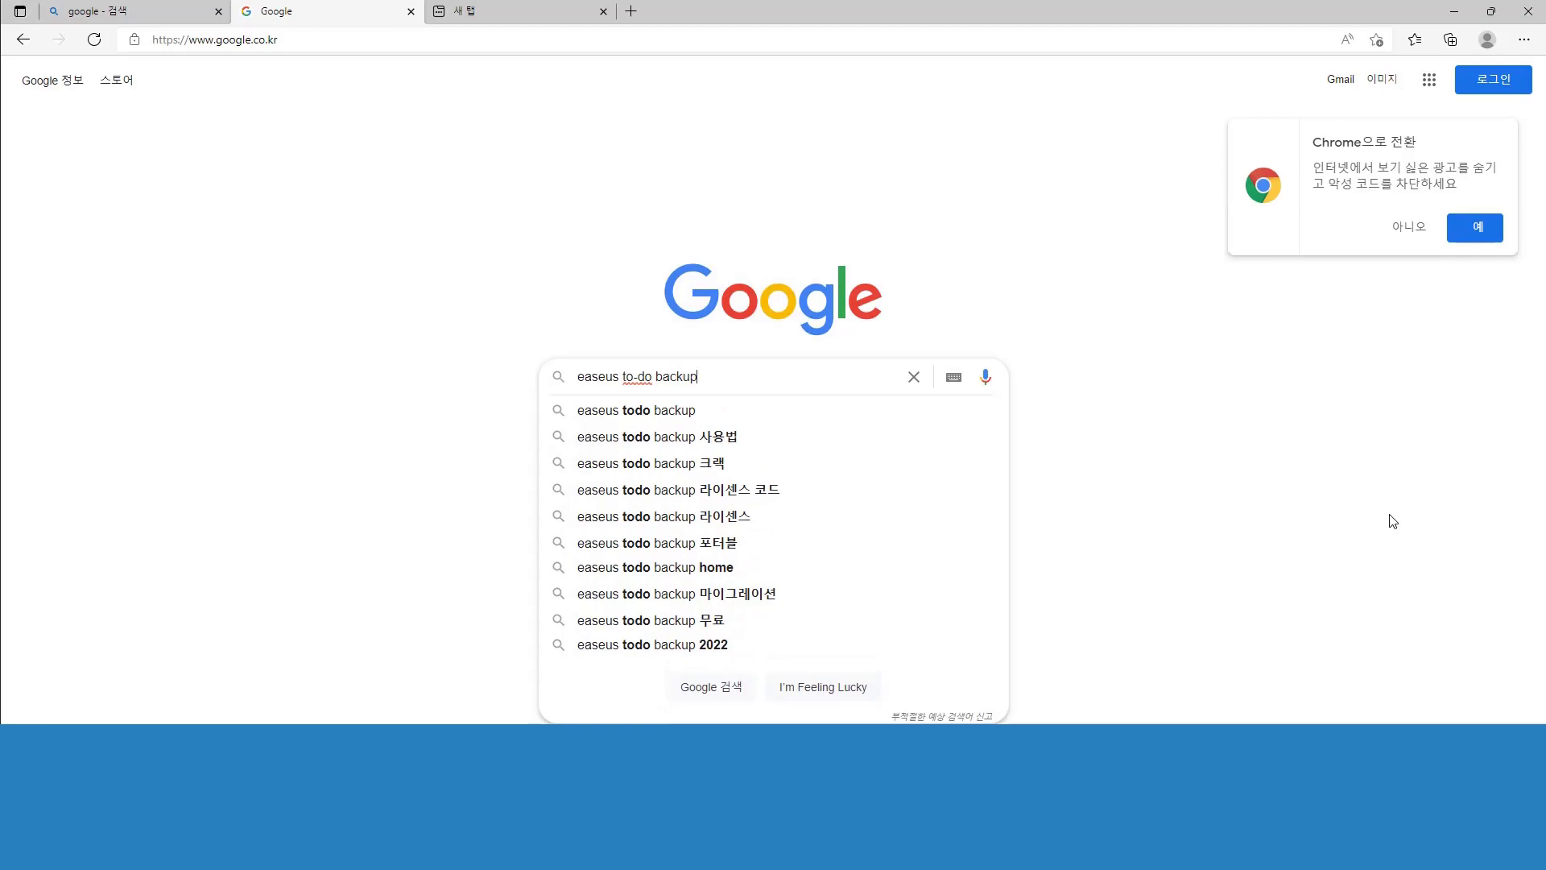
{"action": "key", "text": "Return"}
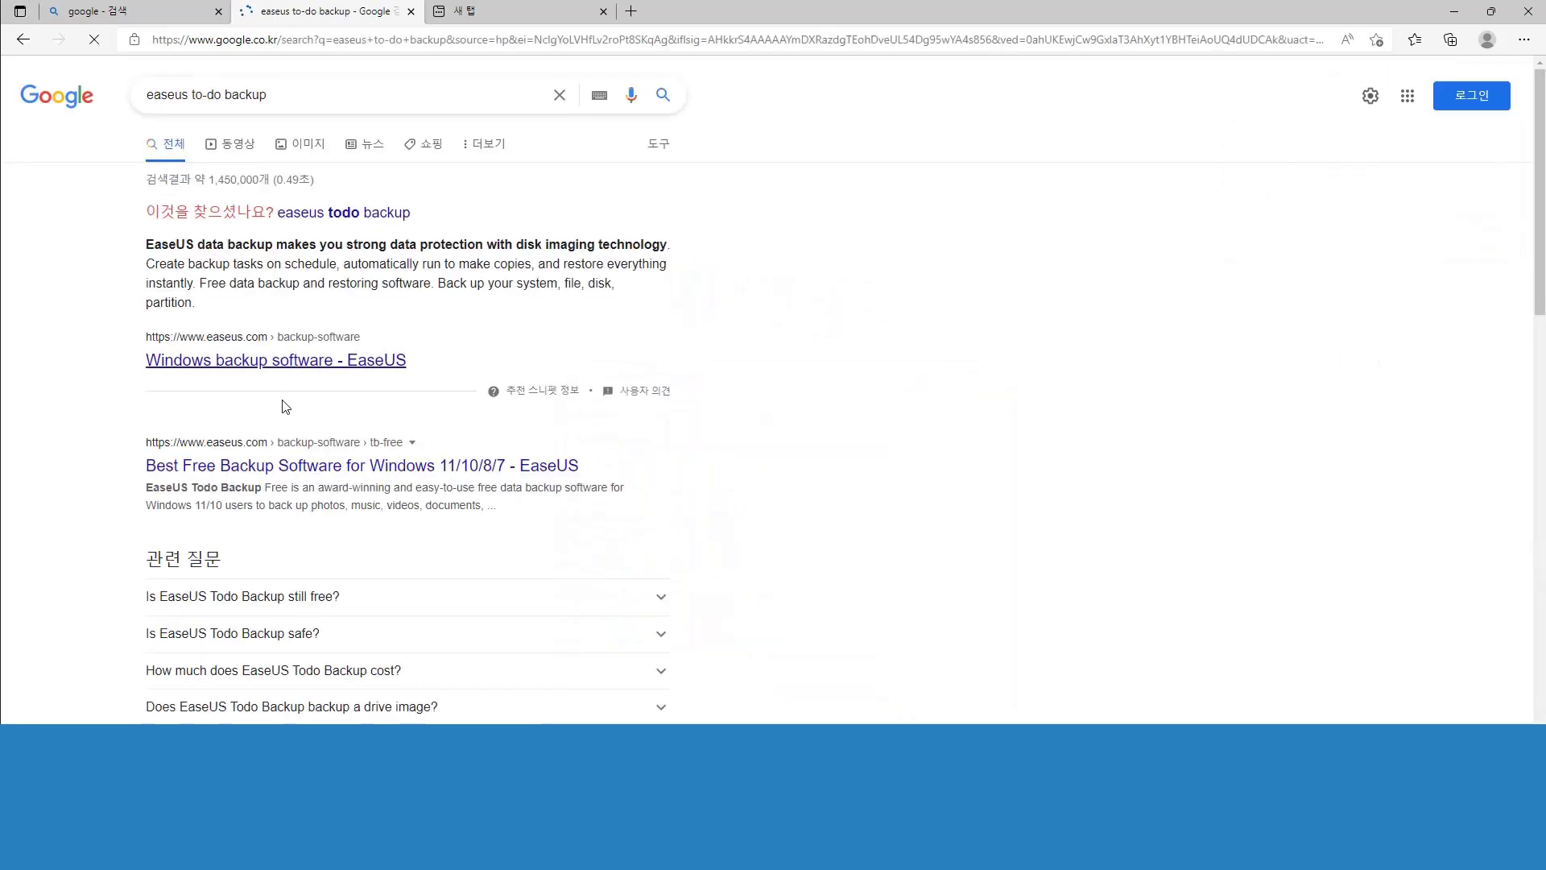
{"action": "left_click", "coordinate": [338, 469]}
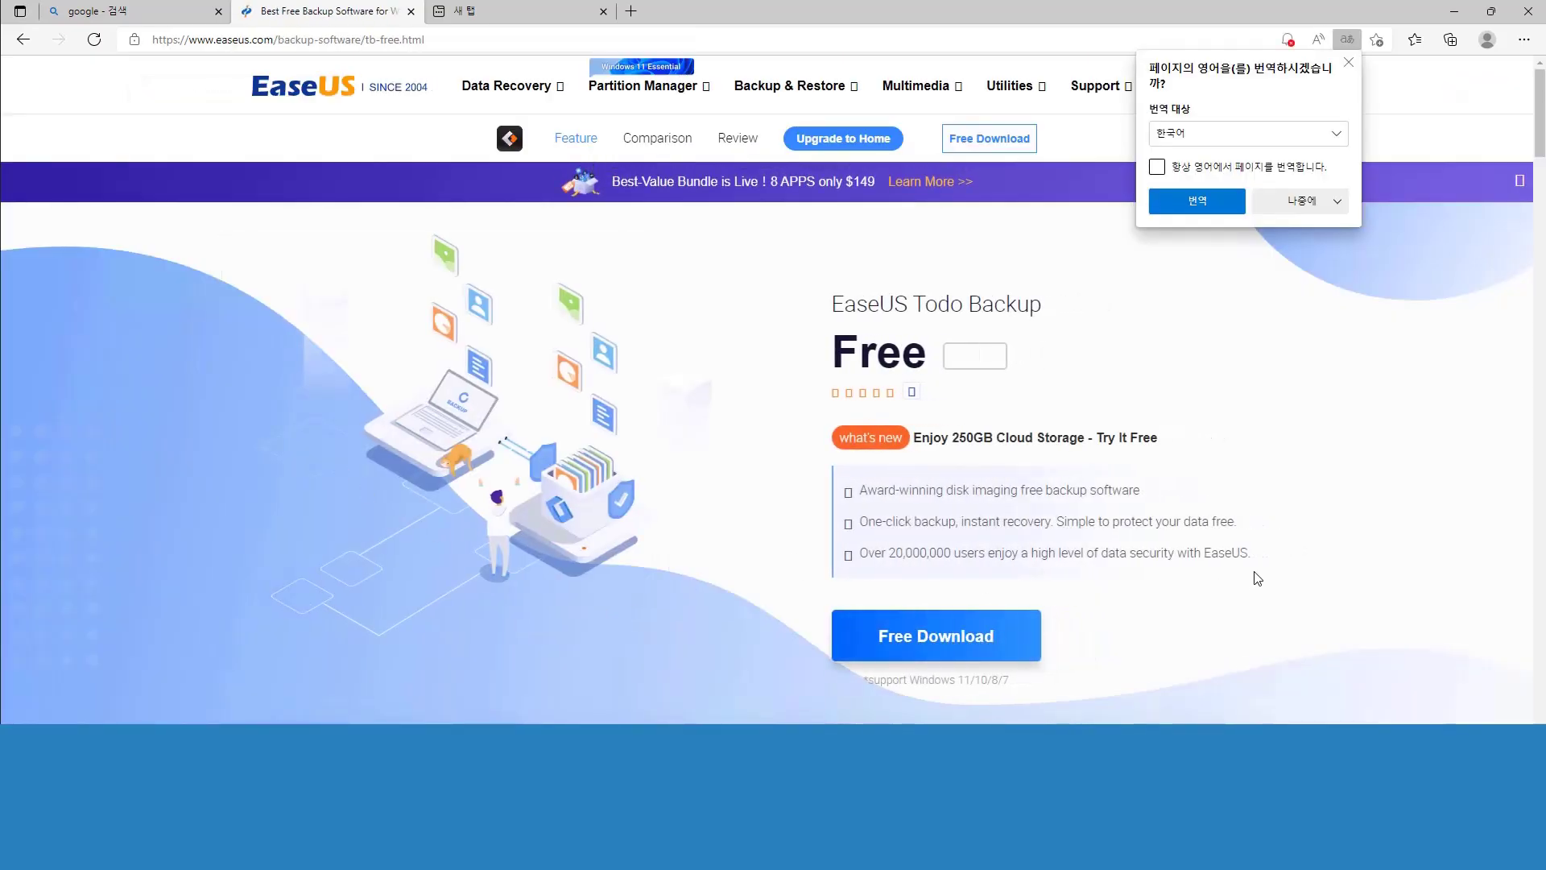
- Request the free download of EaseUS Todo Backup through the e-mail sign-up and download the Free edition installer
{"action": "left_click", "coordinate": [980, 644]}
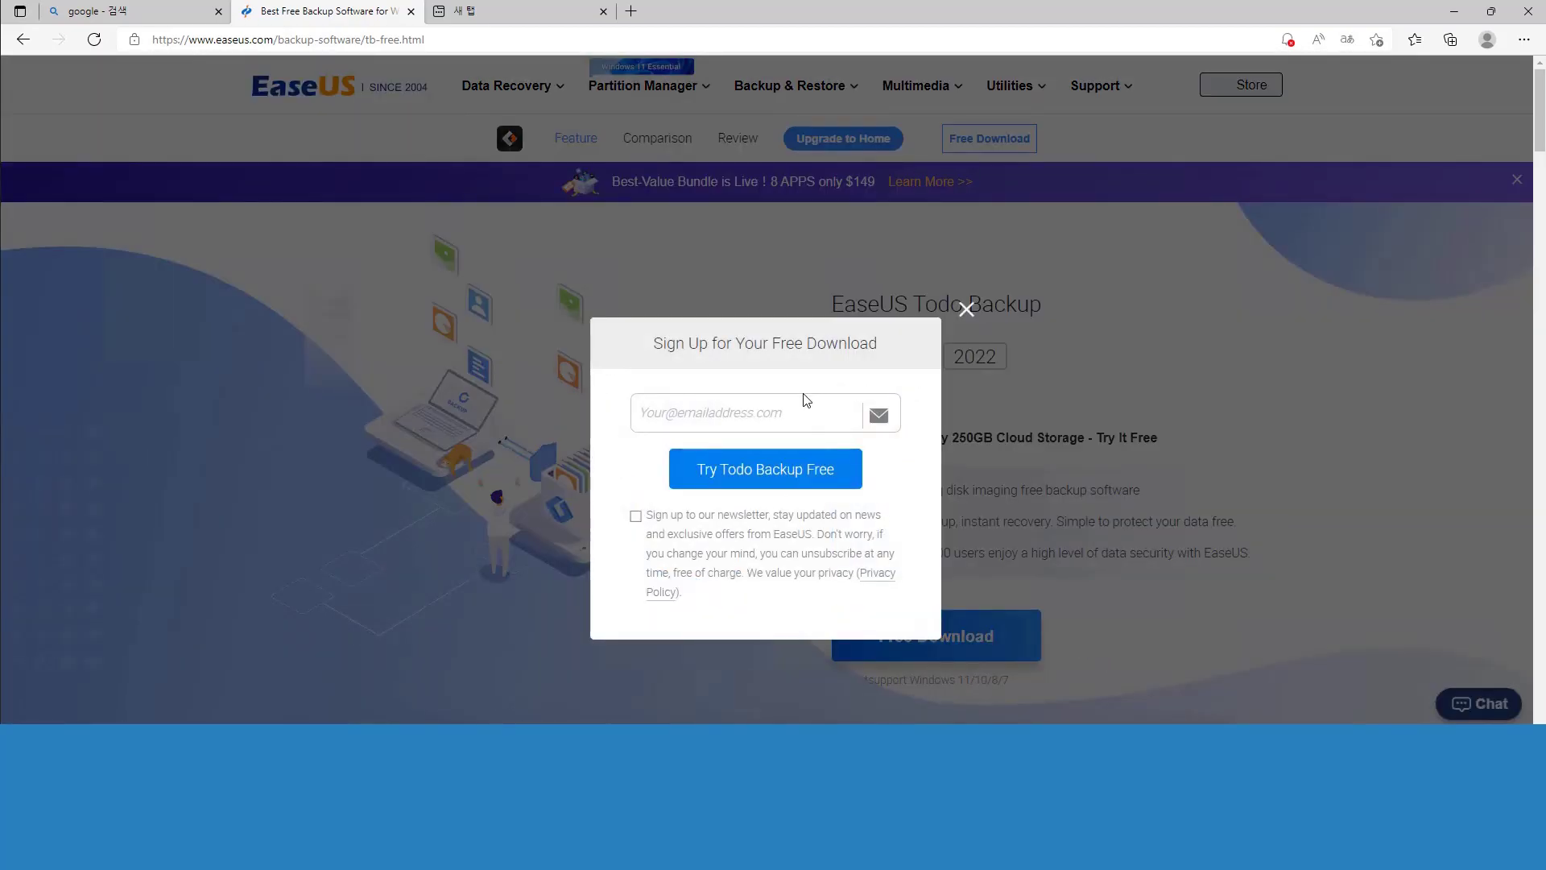
{"action": "left_click", "coordinate": [755, 421]}
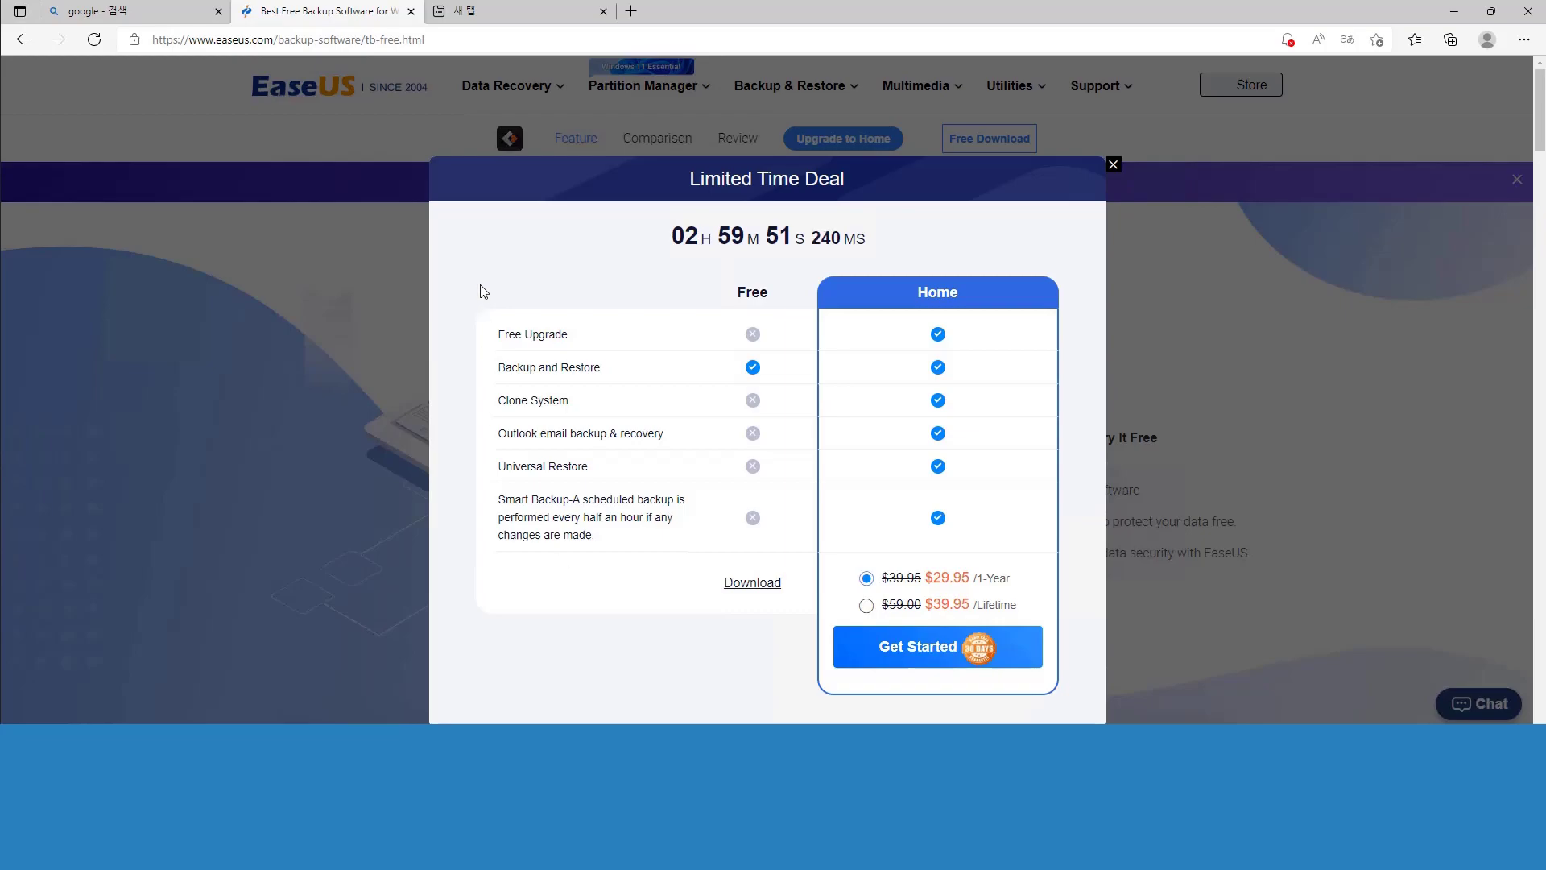
{"action": "left_click", "coordinate": [752, 586]}
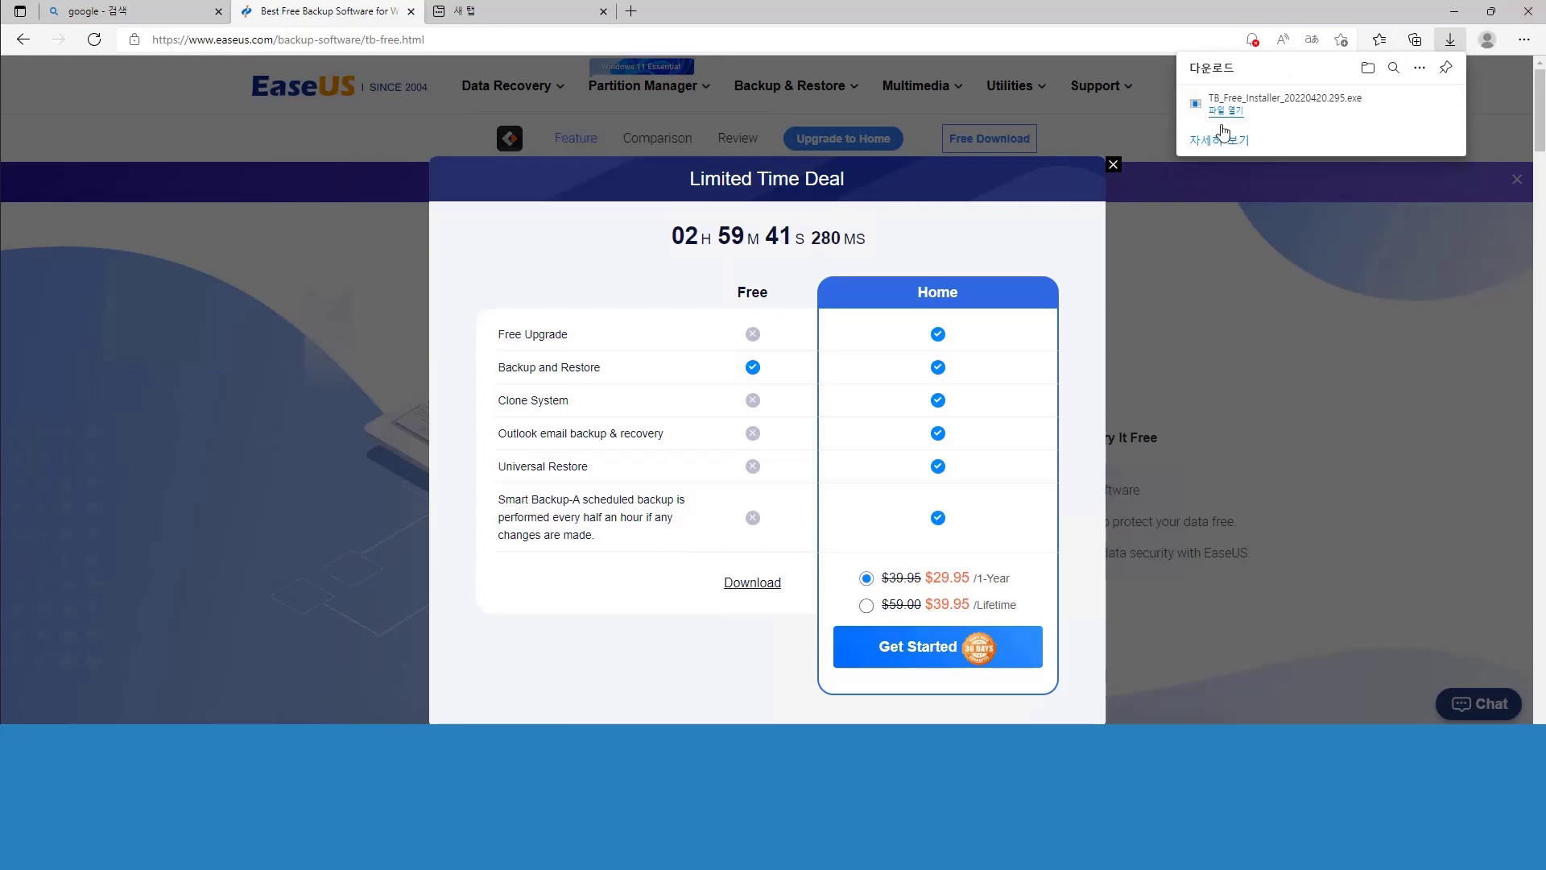
- Show the downloaded installer in its folder, then close the browser and run TB_Free_Installer_20220420.295
{"action": "mouse_move", "coordinate": [1225, 121]}
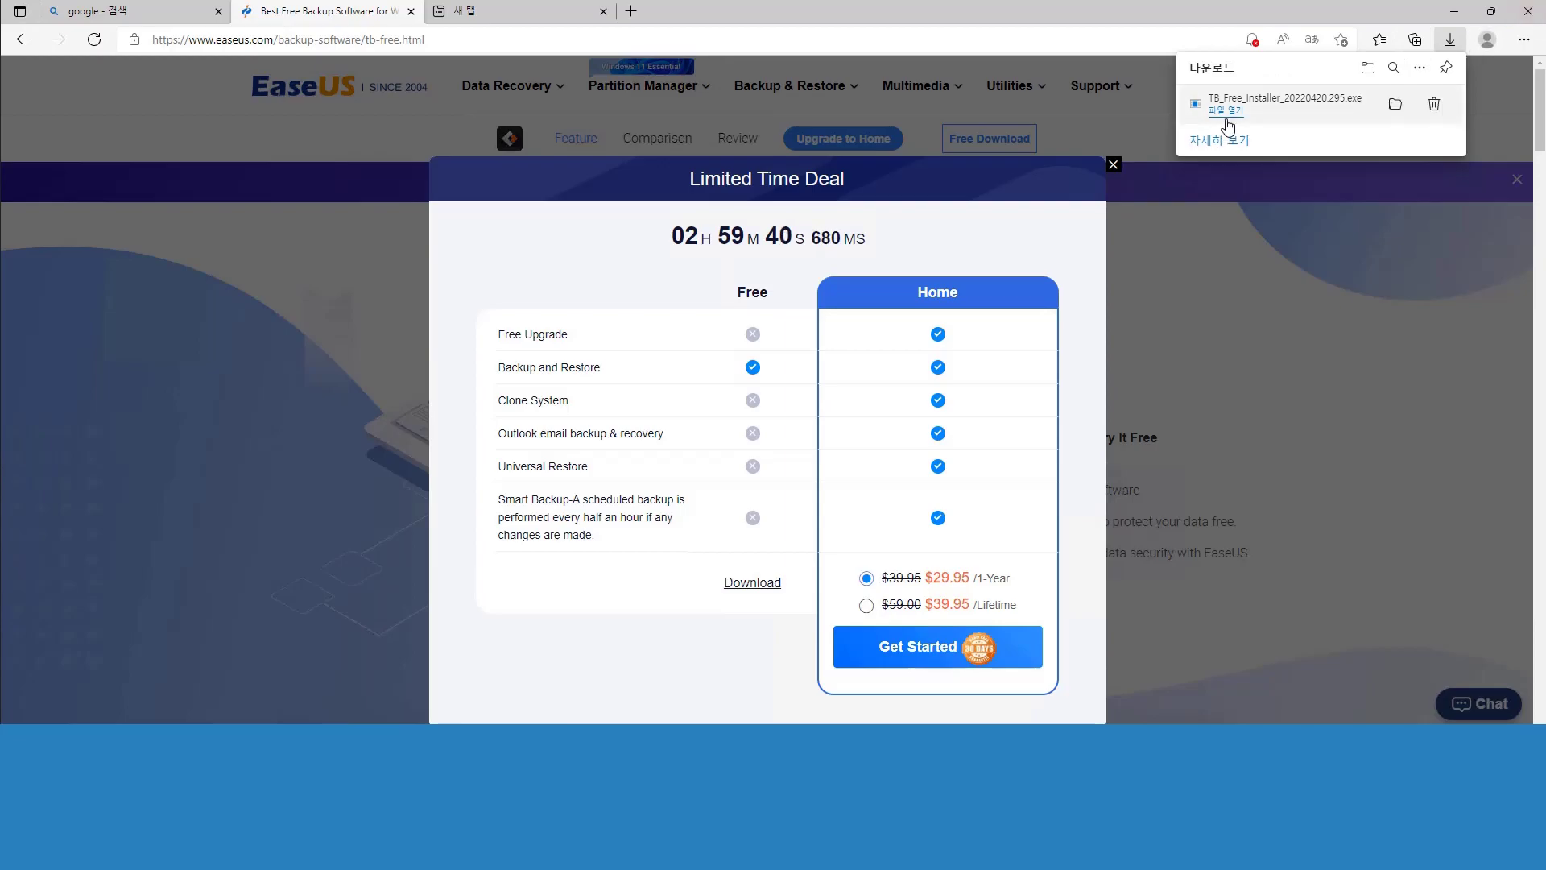
{"action": "left_click", "coordinate": [1395, 117]}
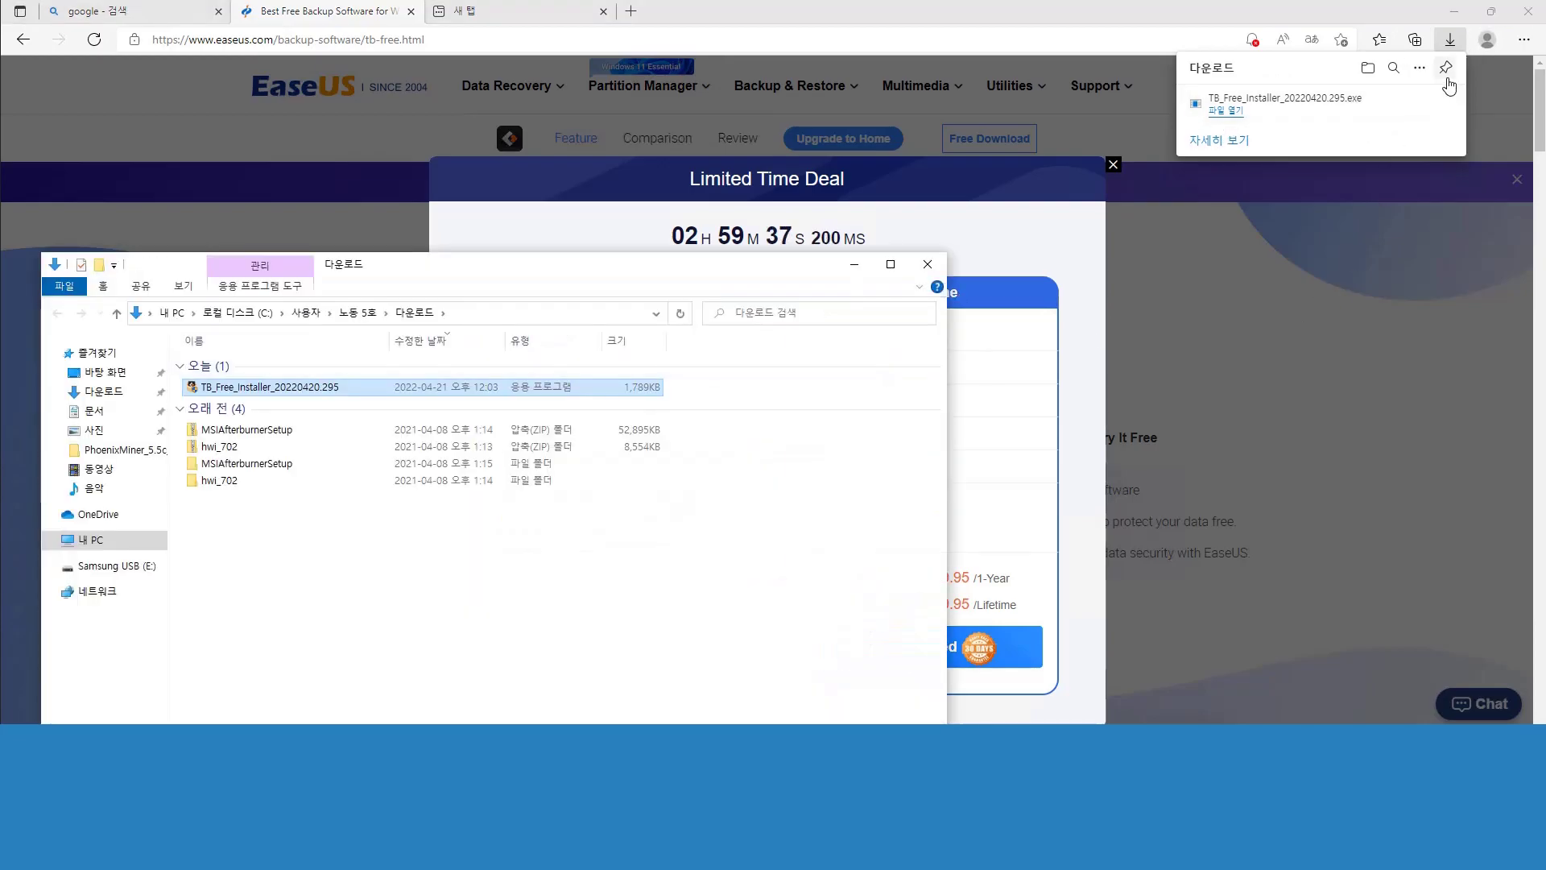
{"action": "left_click", "coordinate": [1528, 11]}
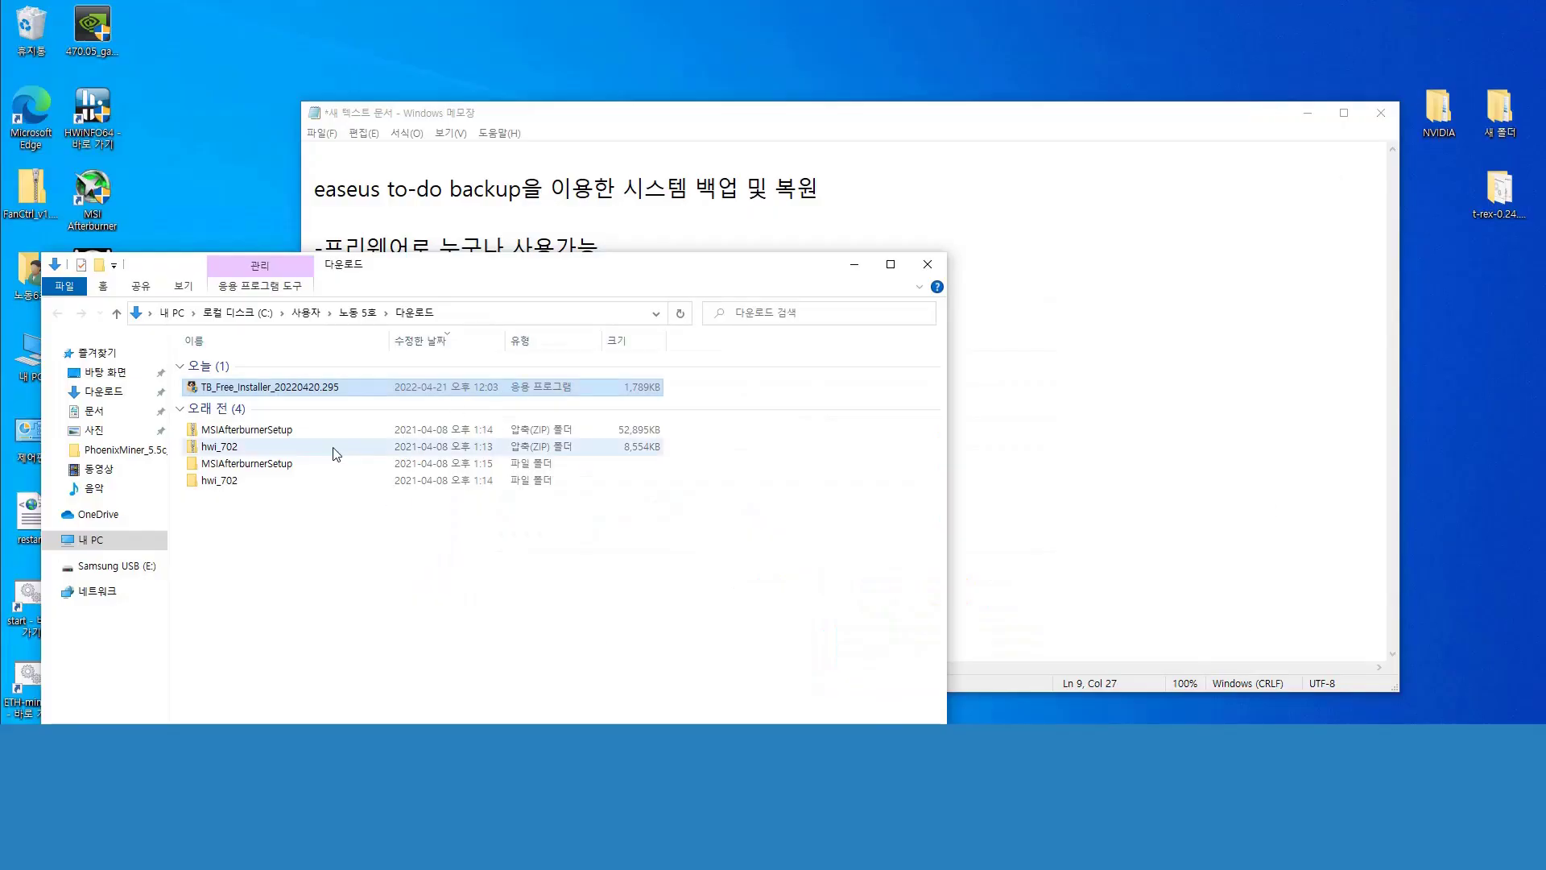
{"action": "double_click", "coordinate": [296, 394]}
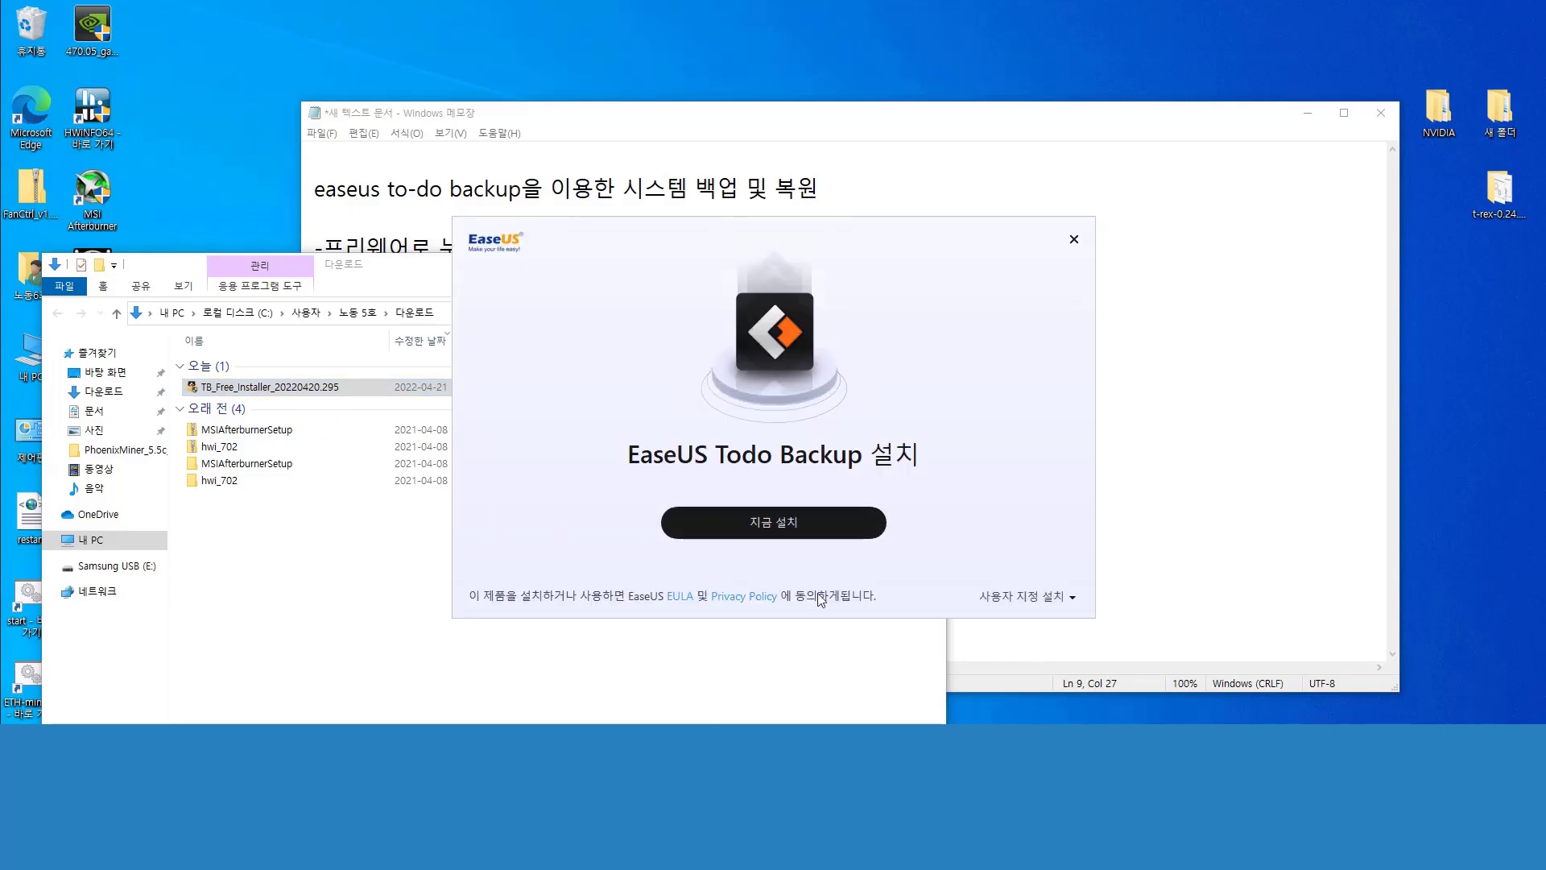
- Install the free edition of EaseUS Todo Backup and close the Downloads folder window
{"action": "left_click", "coordinate": [773, 527]}
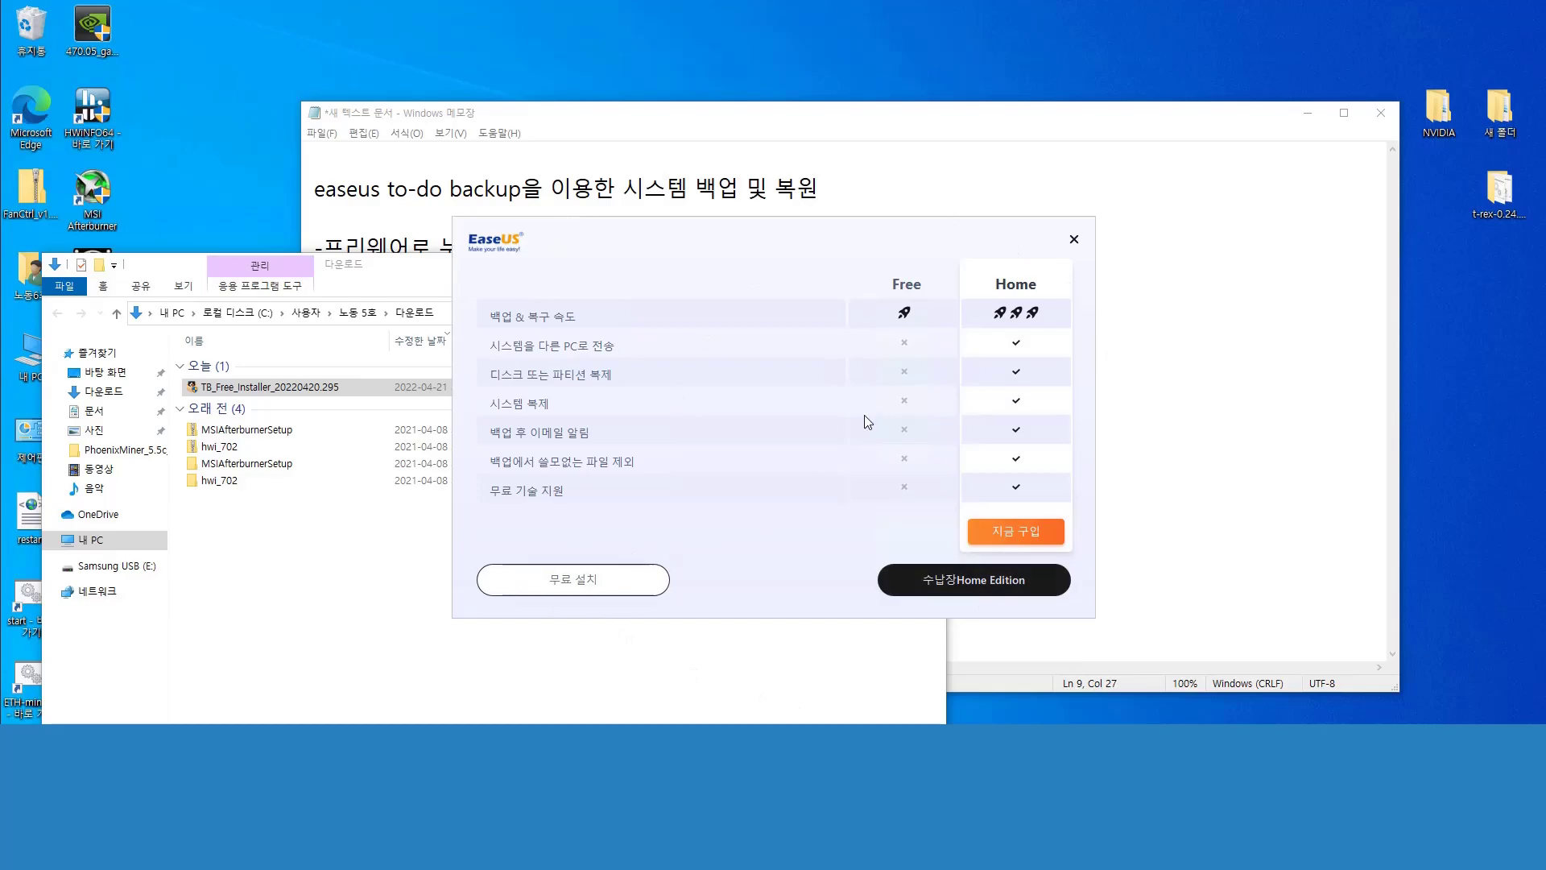
{"action": "left_click", "coordinate": [564, 580]}
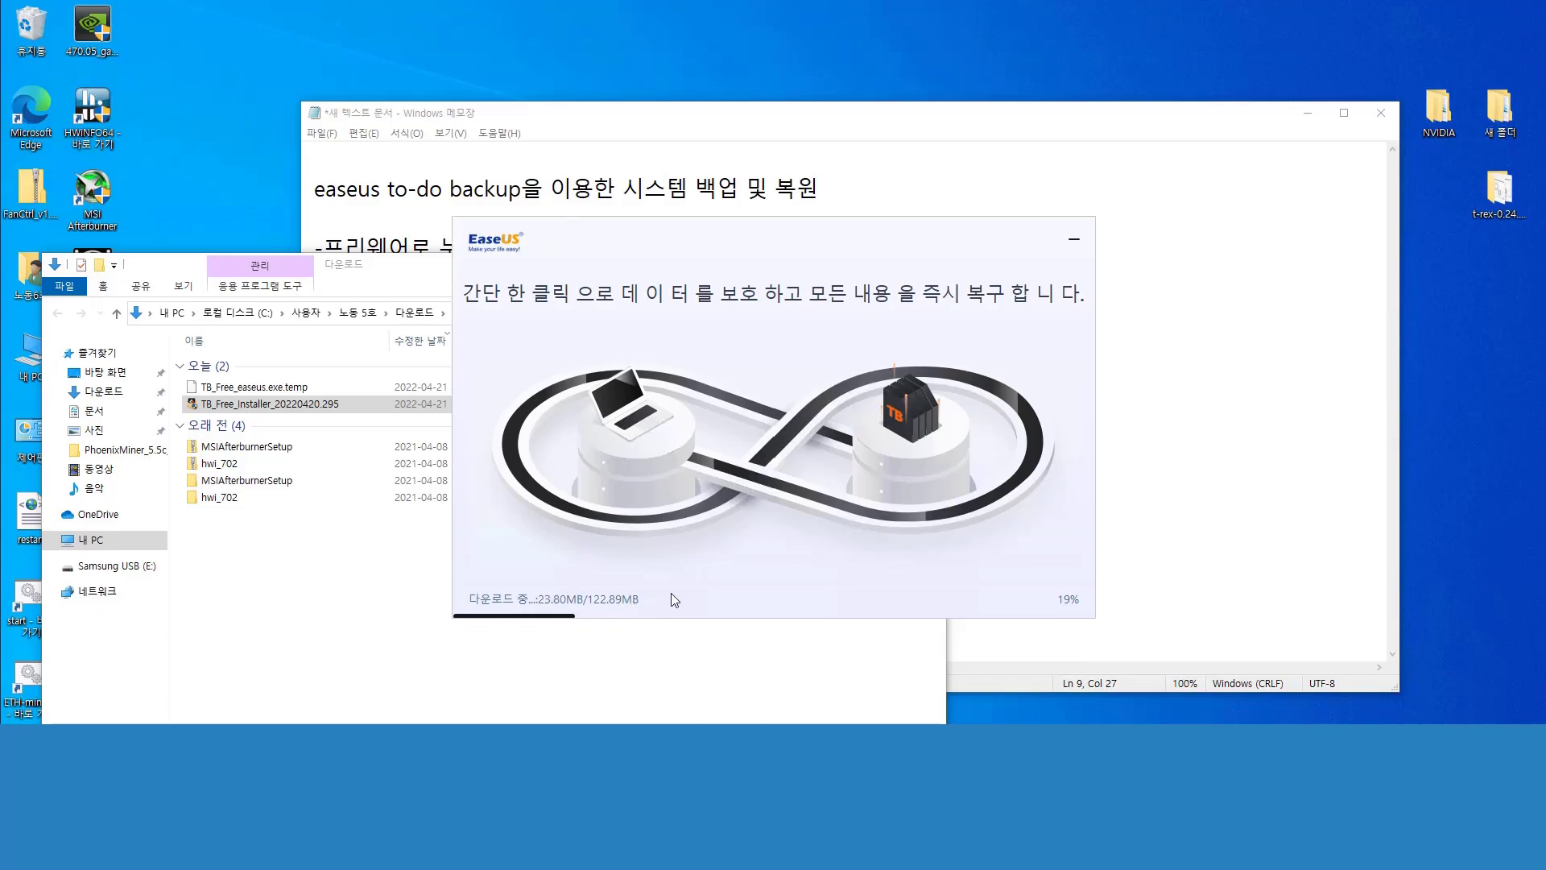
{"action": "double_click", "coordinate": [54, 266]}
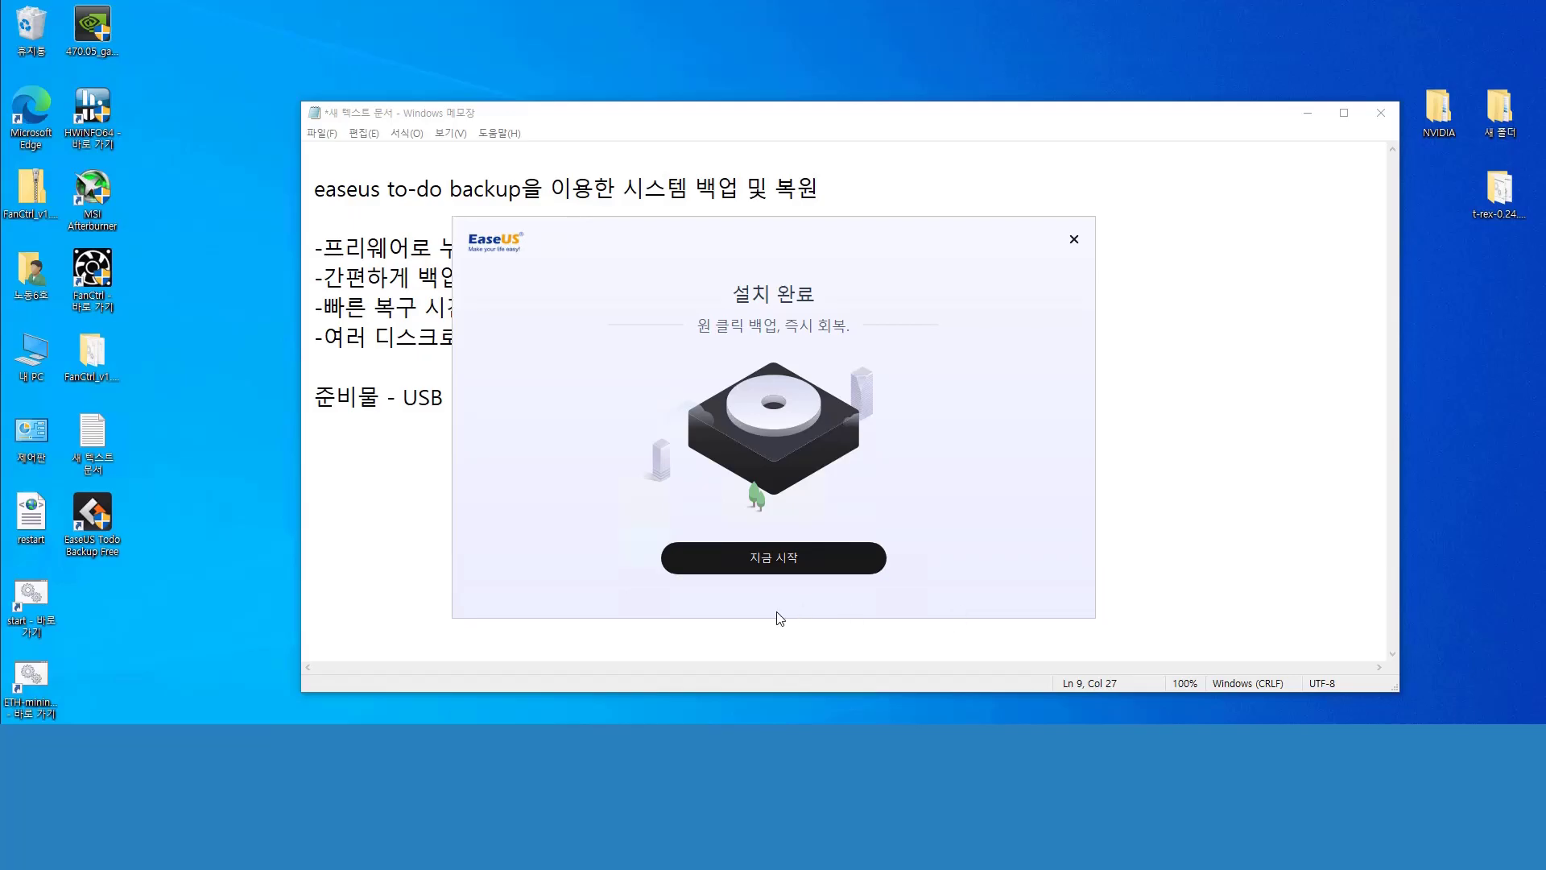
- Start EaseUS Todo Backup from the finished installer and dismiss the web page and the upgrade offer
{"action": "left_click", "coordinate": [781, 559]}
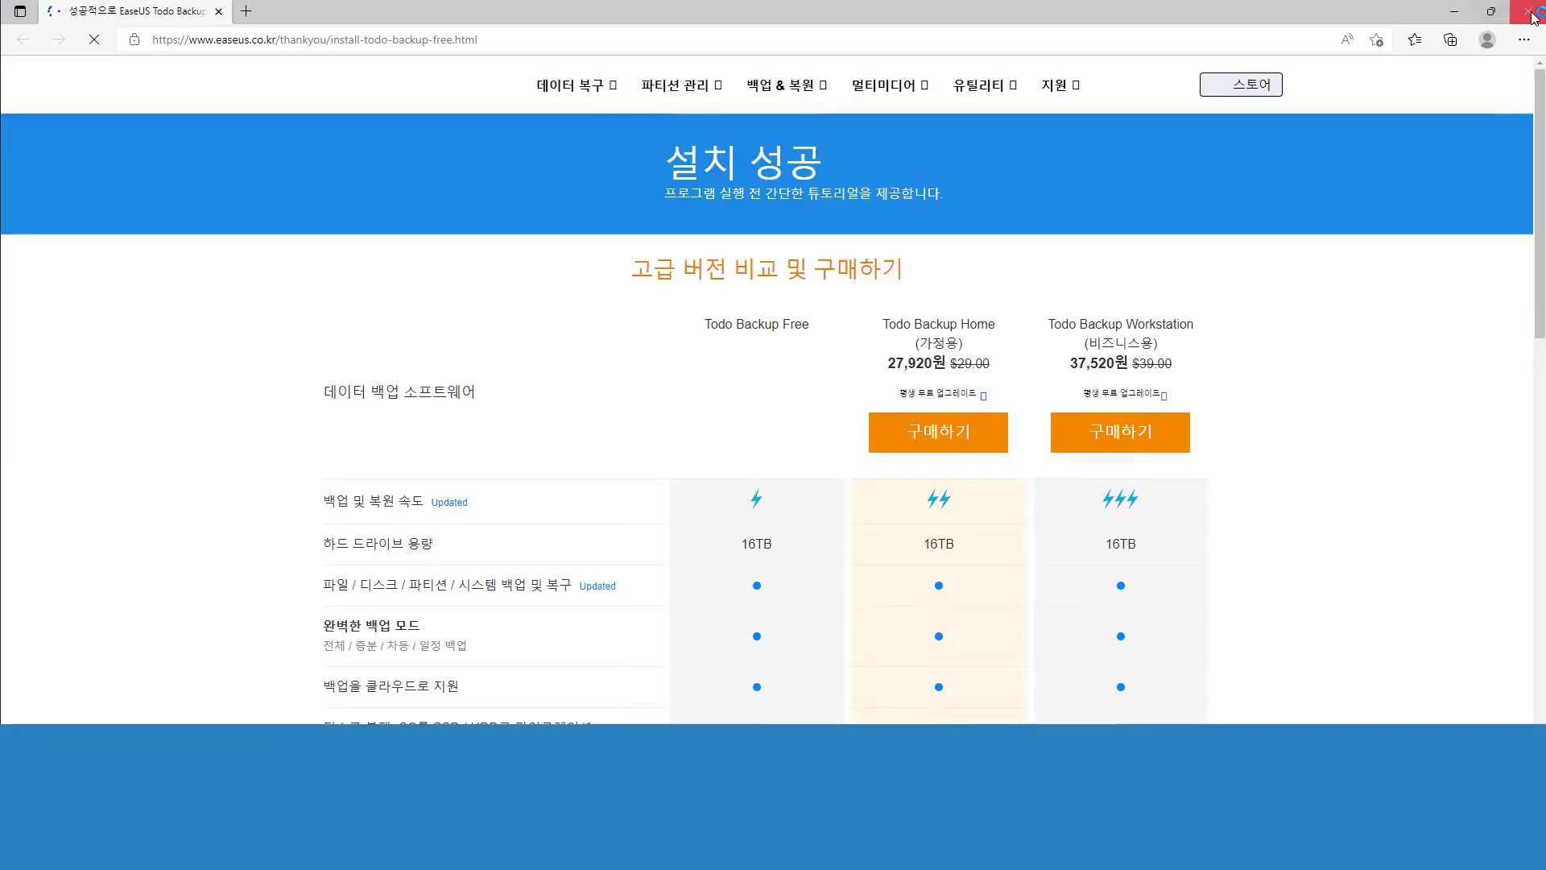
{"action": "left_click", "coordinate": [1532, 12]}
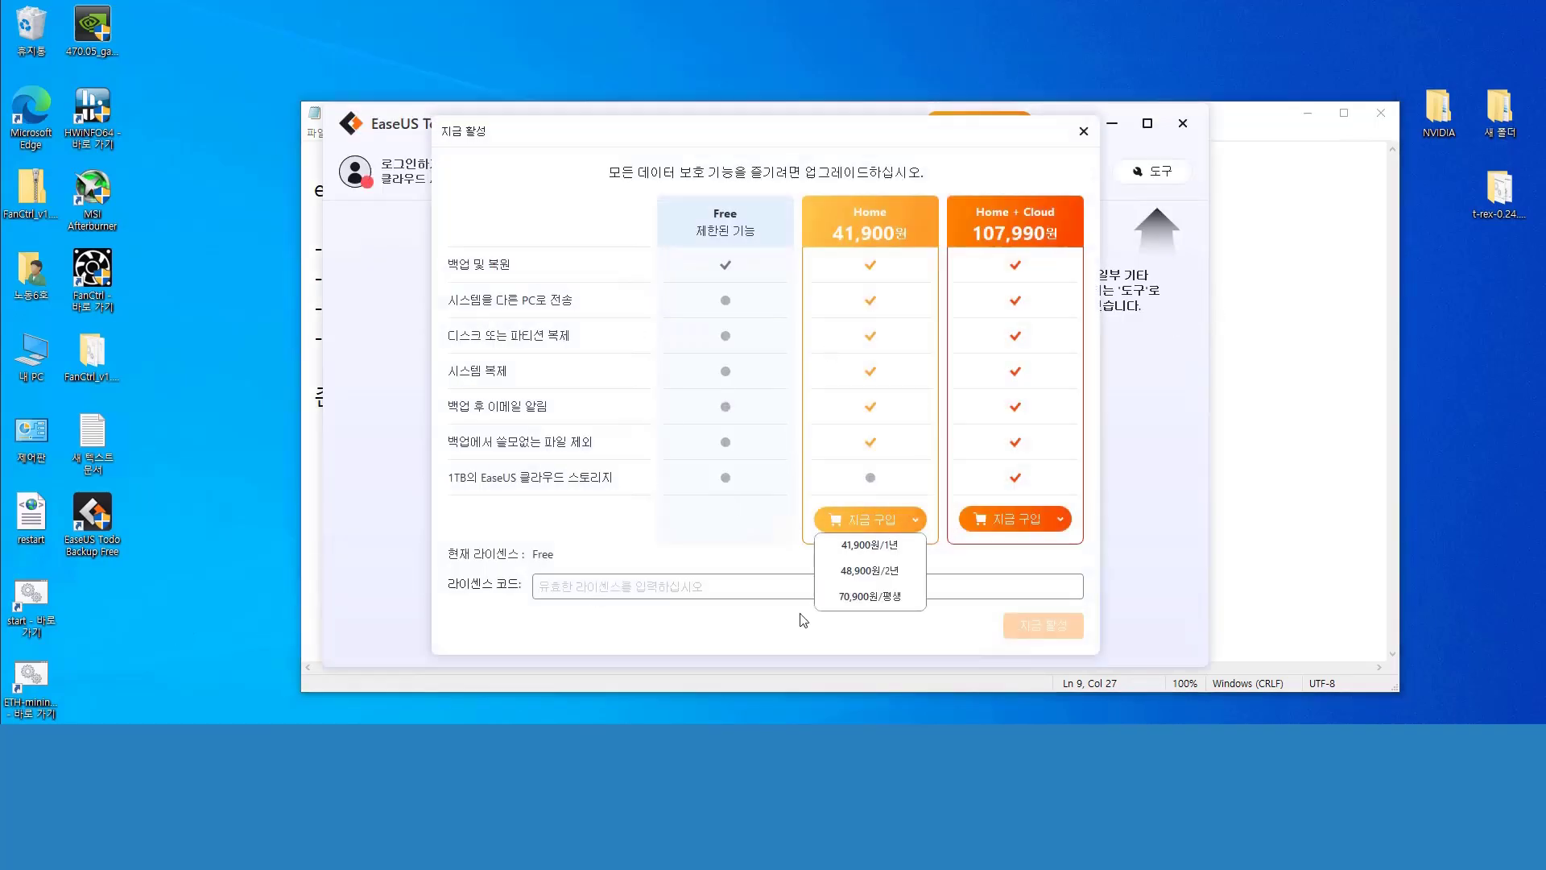
{"action": "left_click", "coordinate": [1083, 132]}
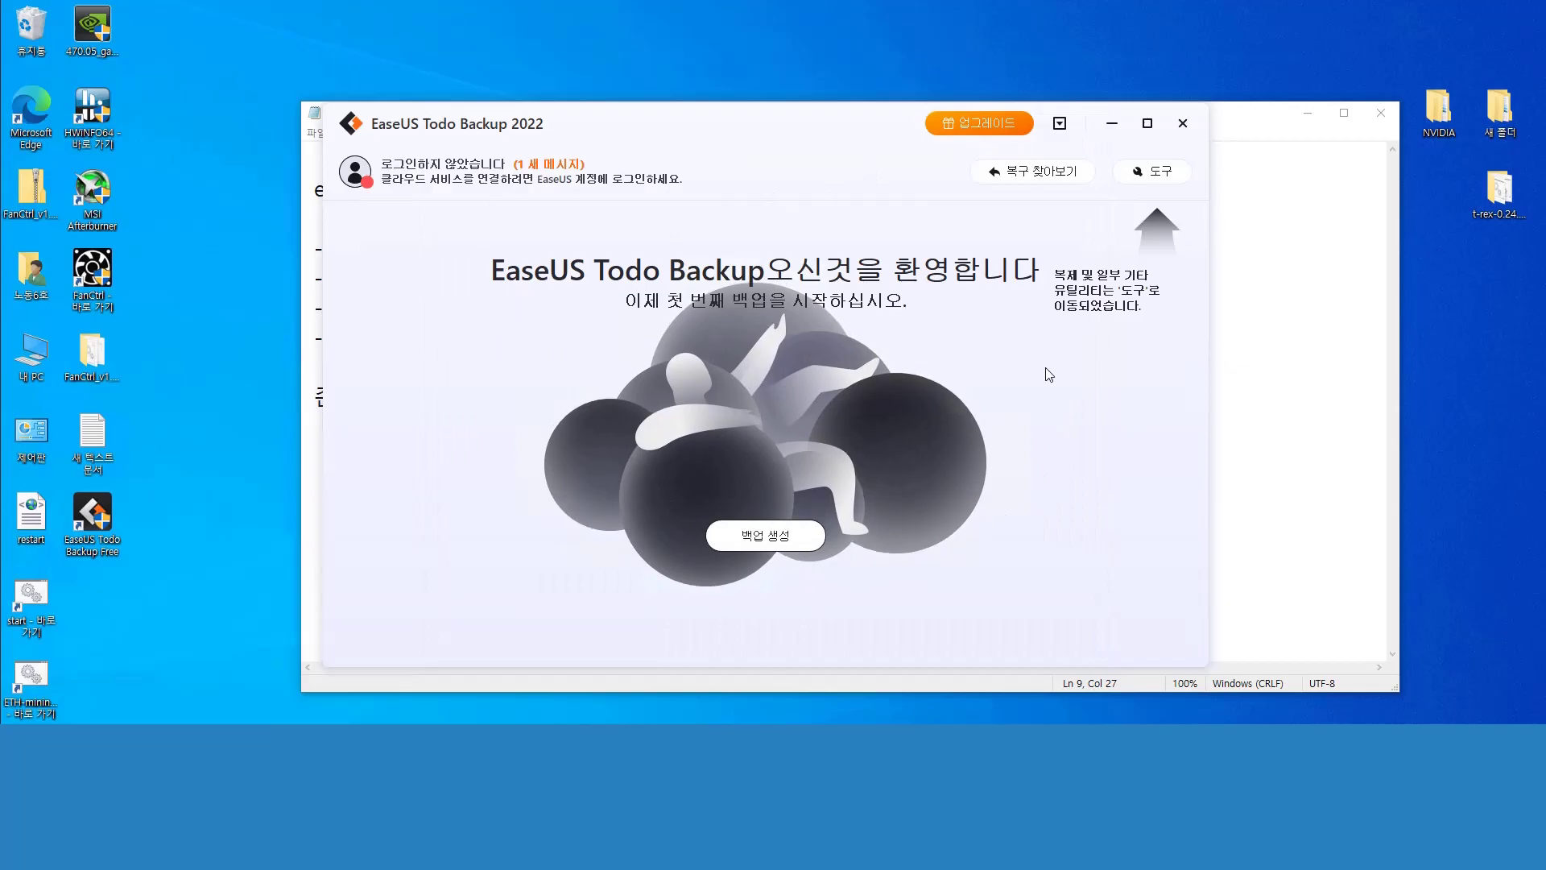
- Create an emergency recovery disk as the ISO file EmergencyDisk.iso on the desktop, continuing with the Free version
{"action": "left_click", "coordinate": [1162, 172]}
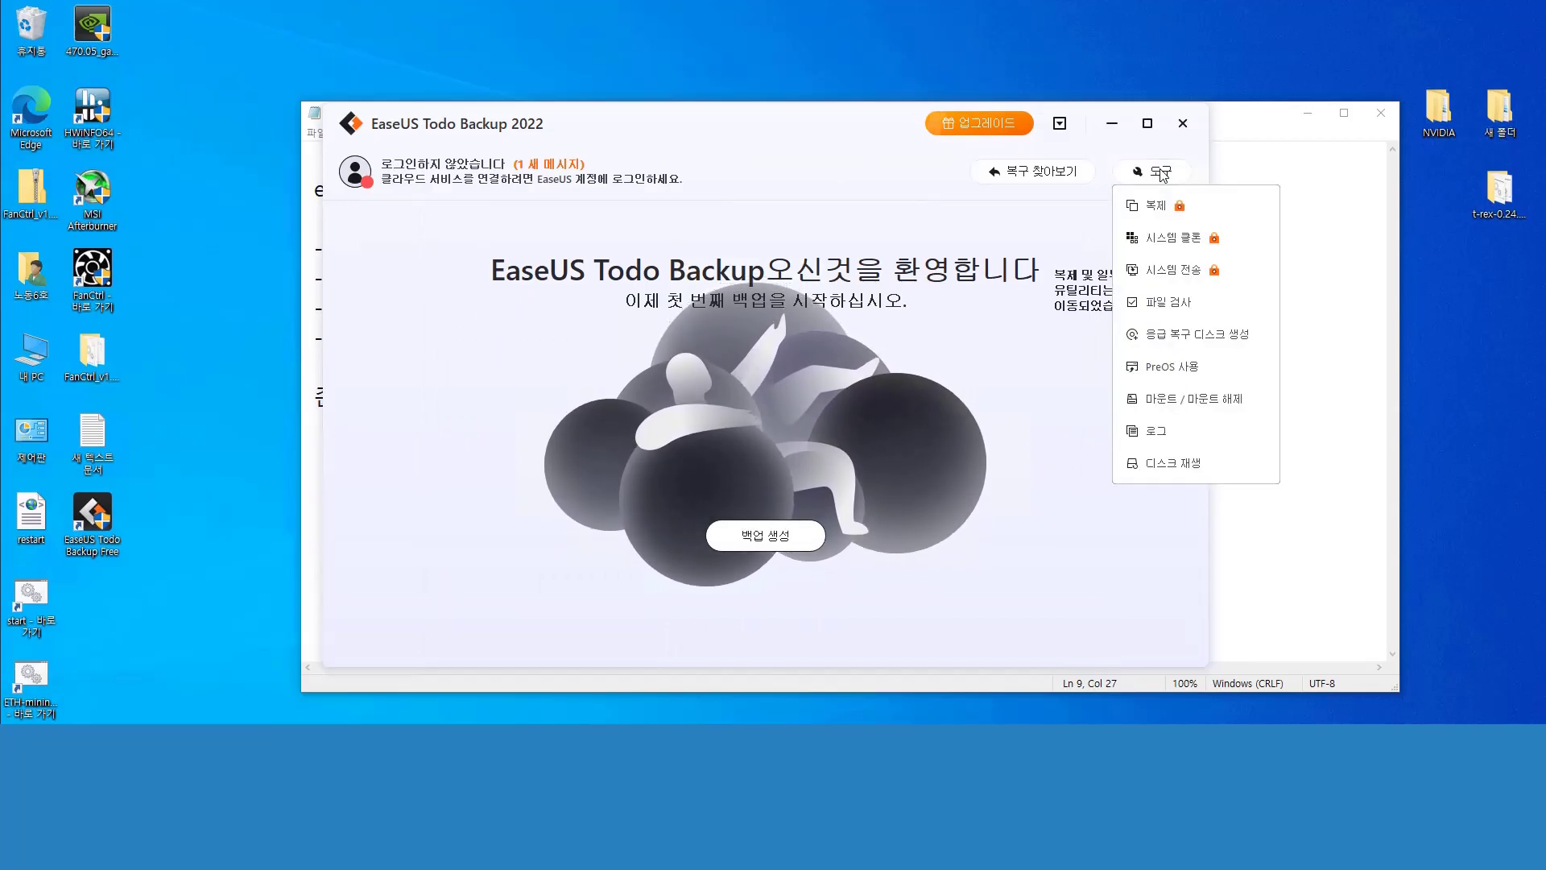
{"action": "left_click", "coordinate": [1153, 337]}
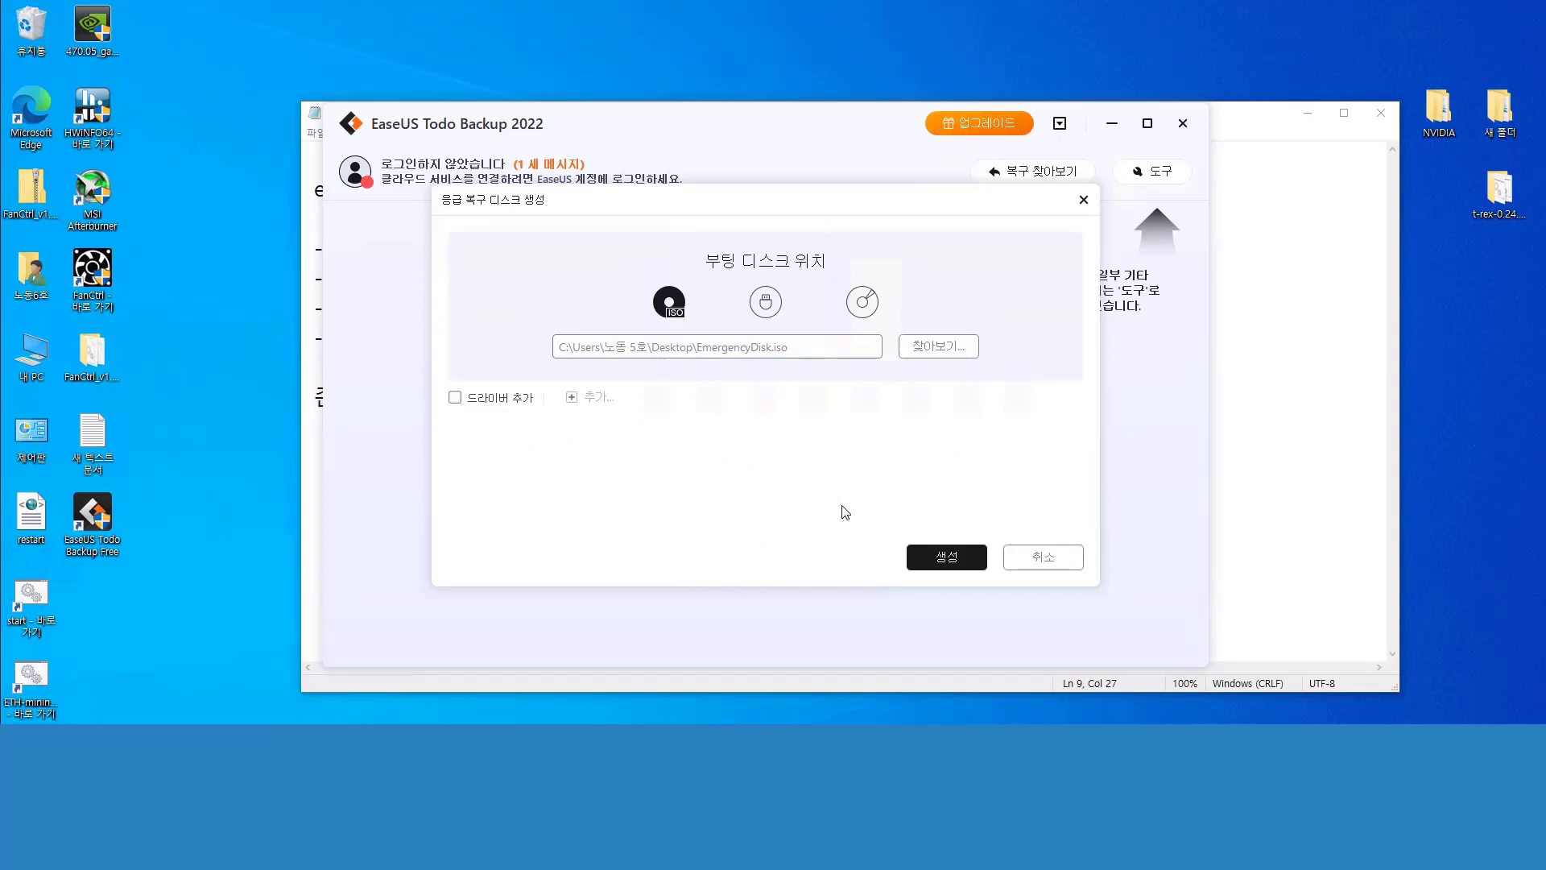
{"action": "left_click", "coordinate": [962, 562]}
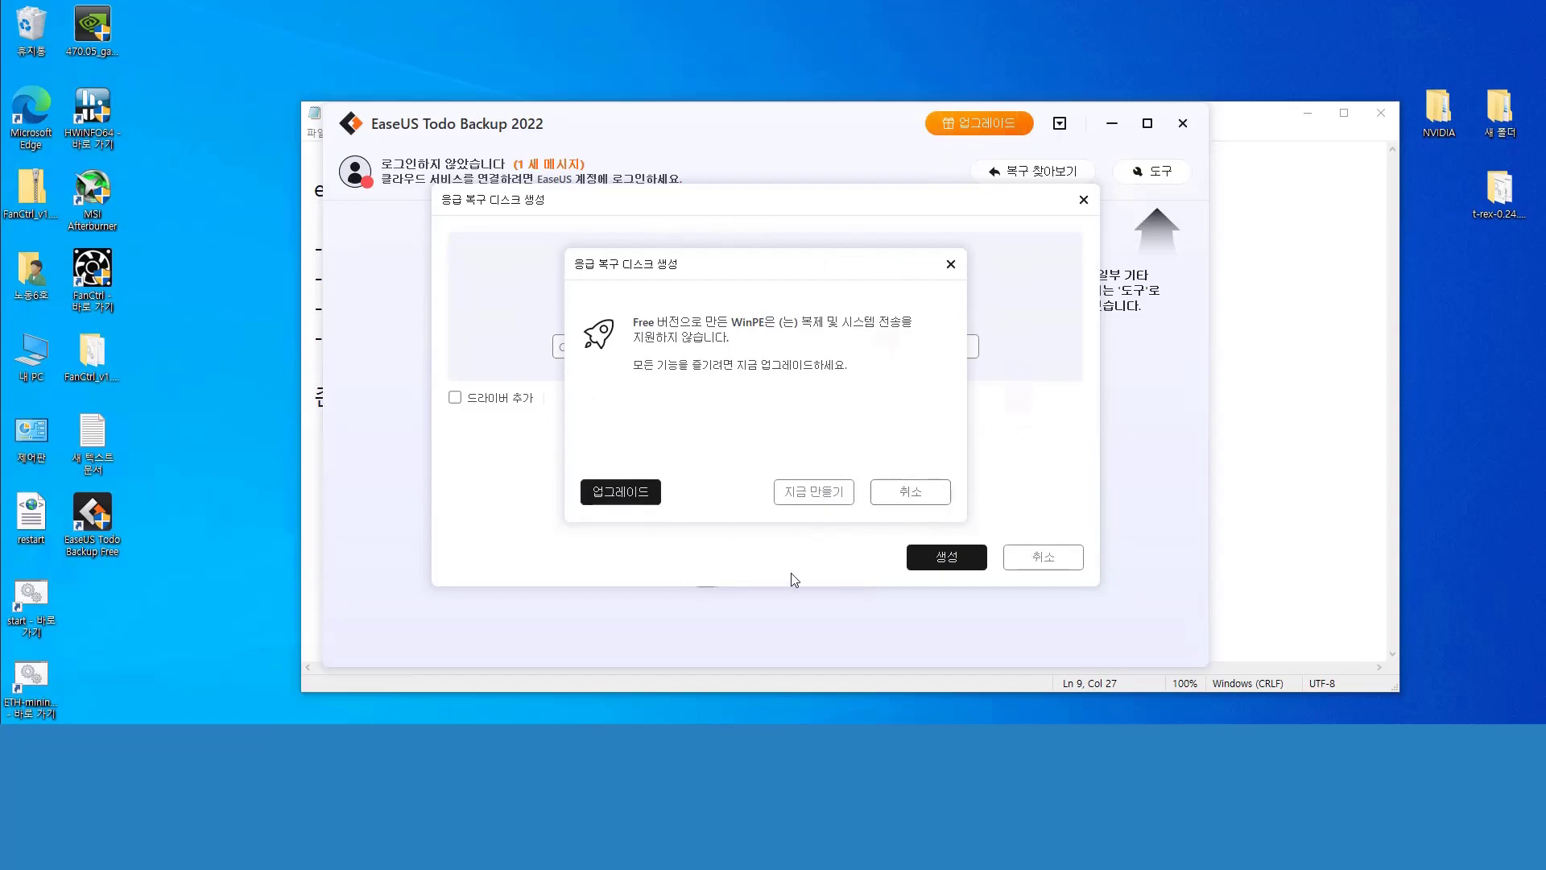
{"action": "left_click", "coordinate": [814, 492]}
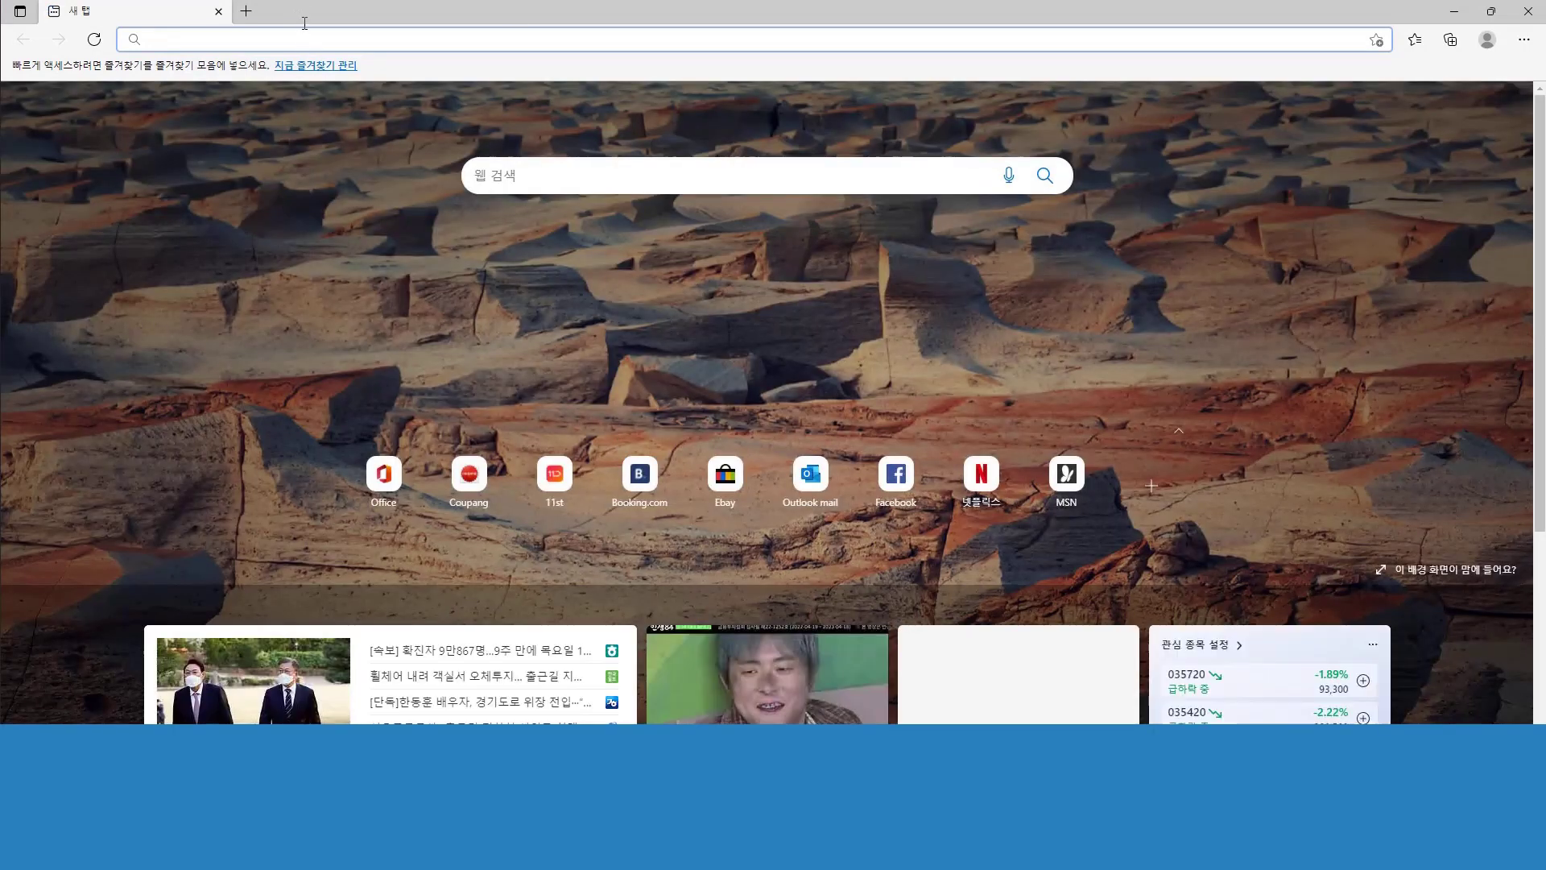
- Open the Google home page in Microsoft Edge and search for "rufus"
{"action": "left_click", "coordinate": [304, 33]}
{"action": "type", "text": "google"}
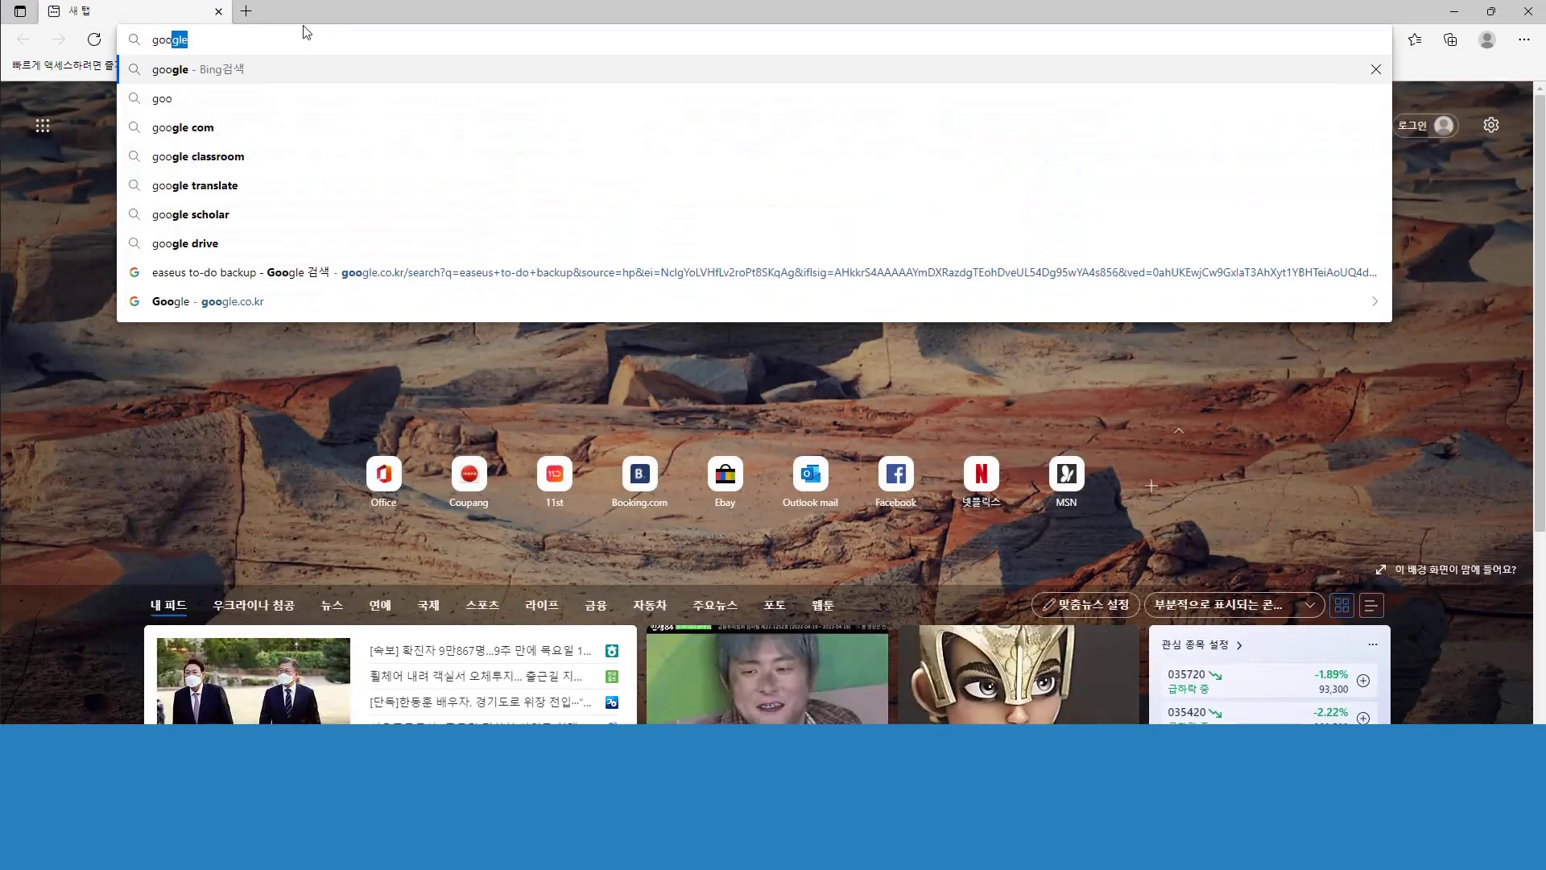
{"action": "key", "text": "Return"}
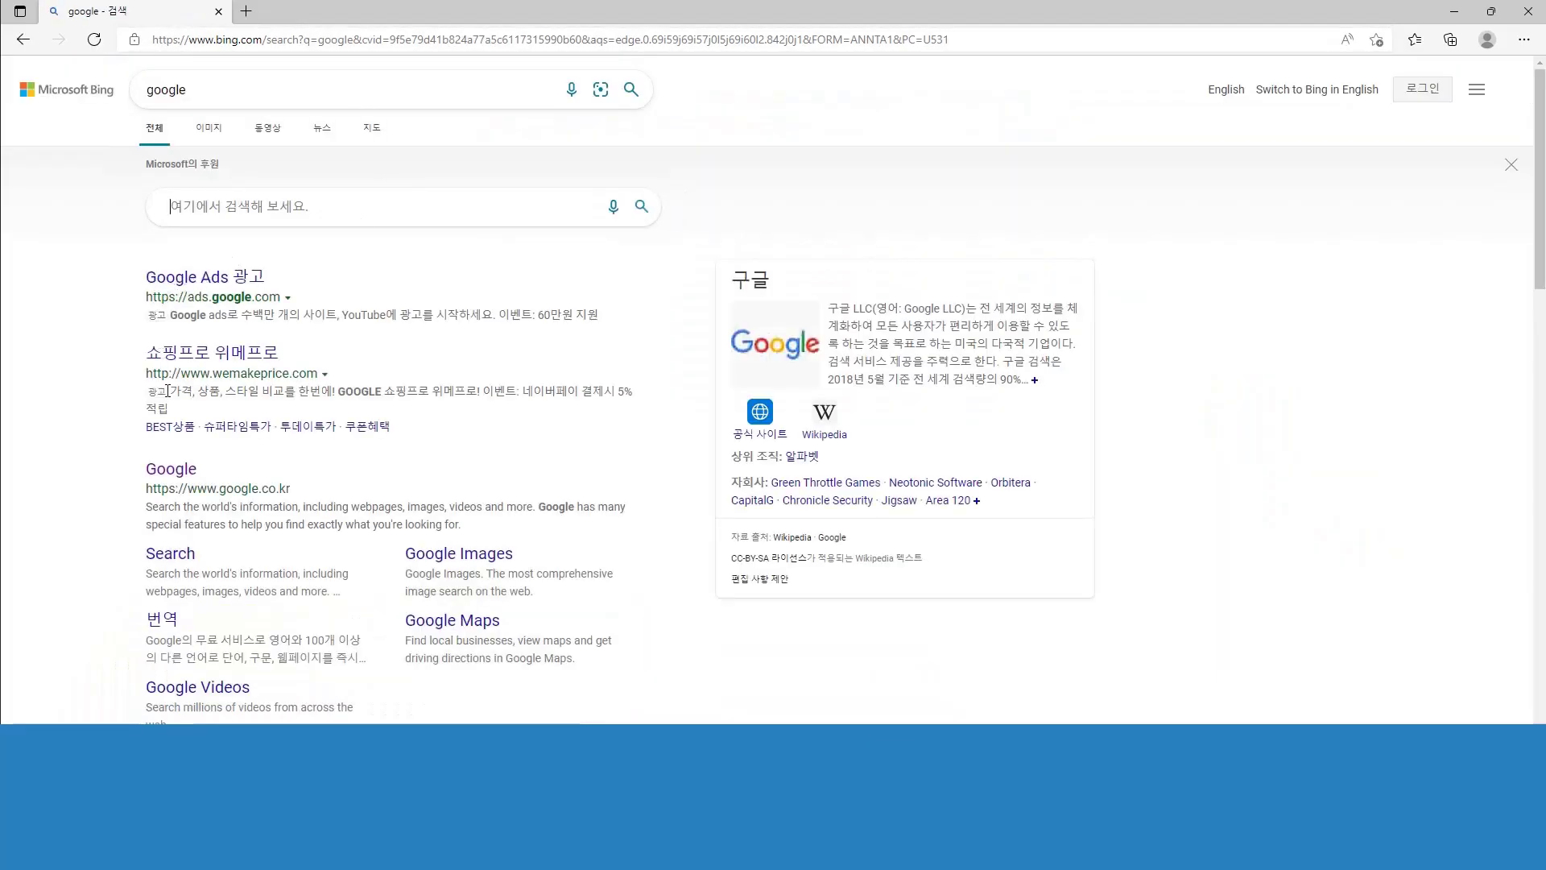
{"action": "left_click", "coordinate": [157, 469]}
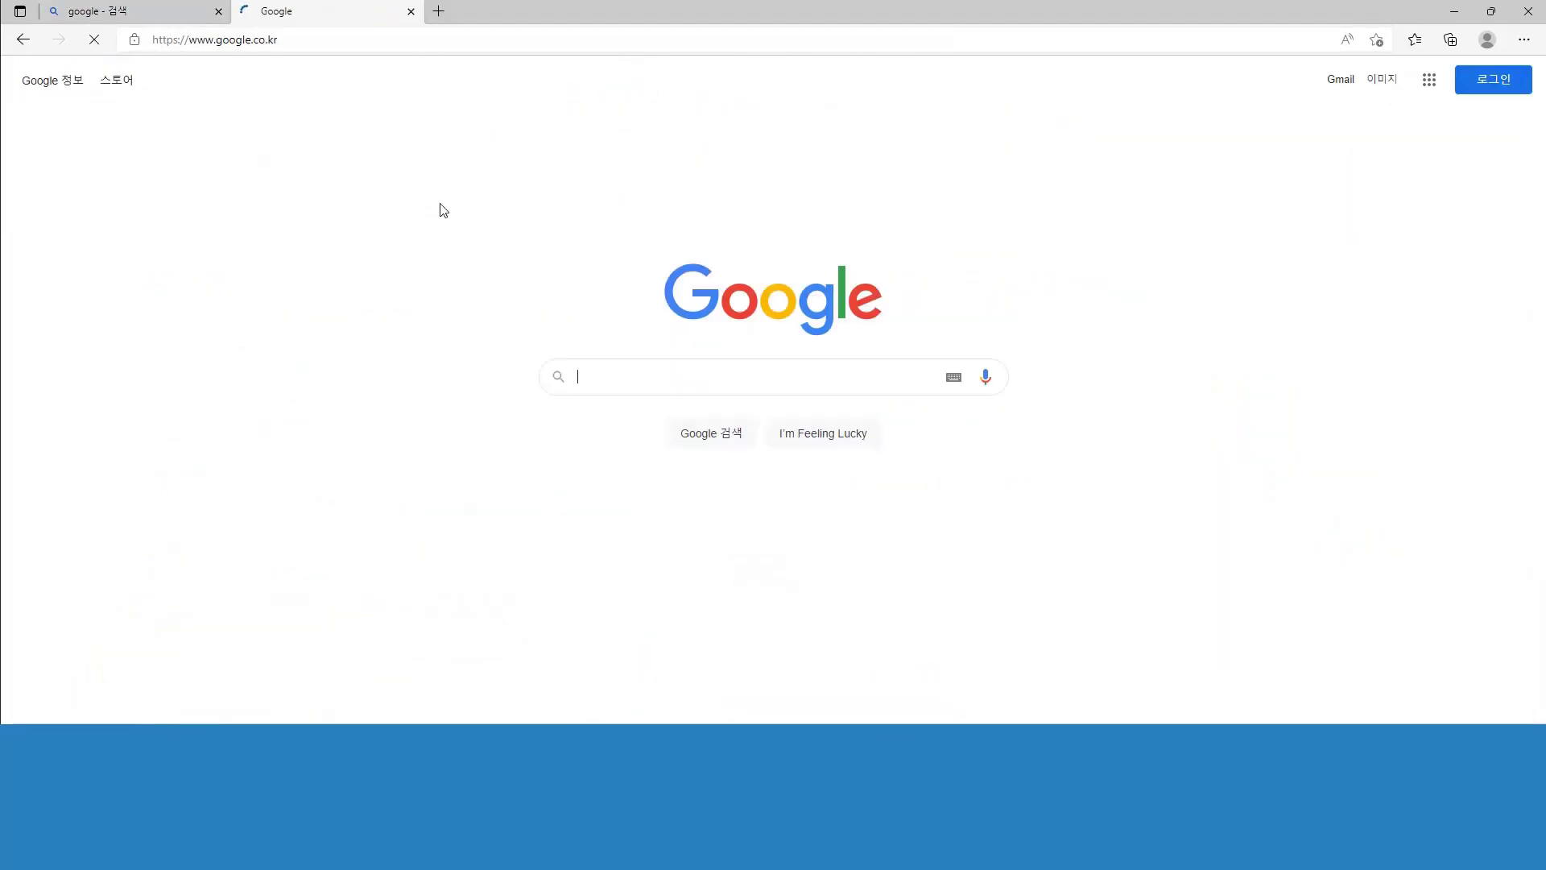
{"action": "type", "text": "rufus"}
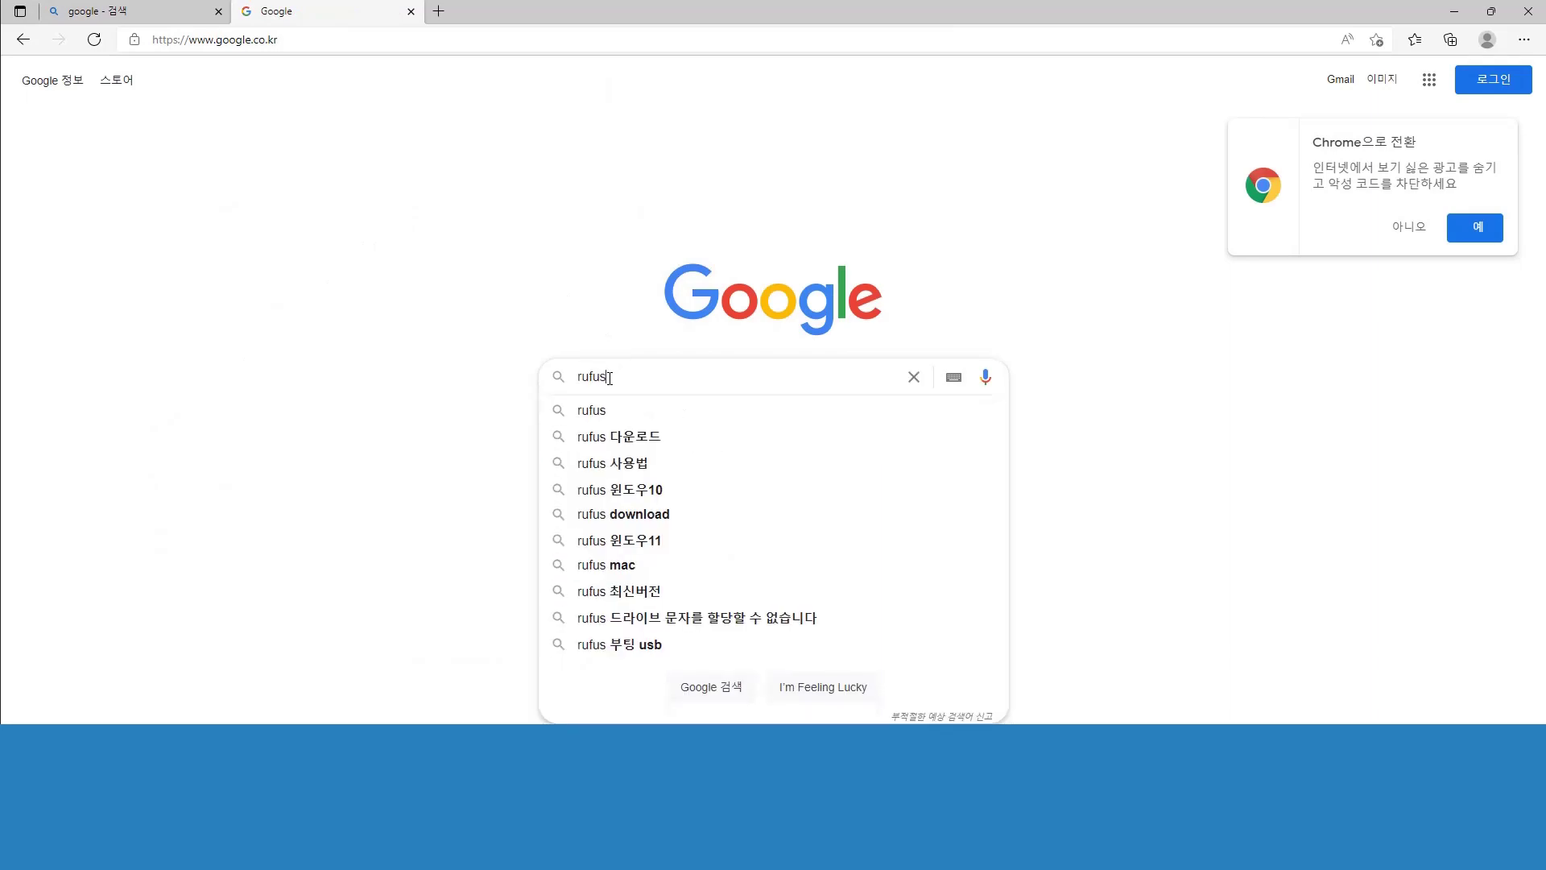
{"action": "key", "text": "Return"}
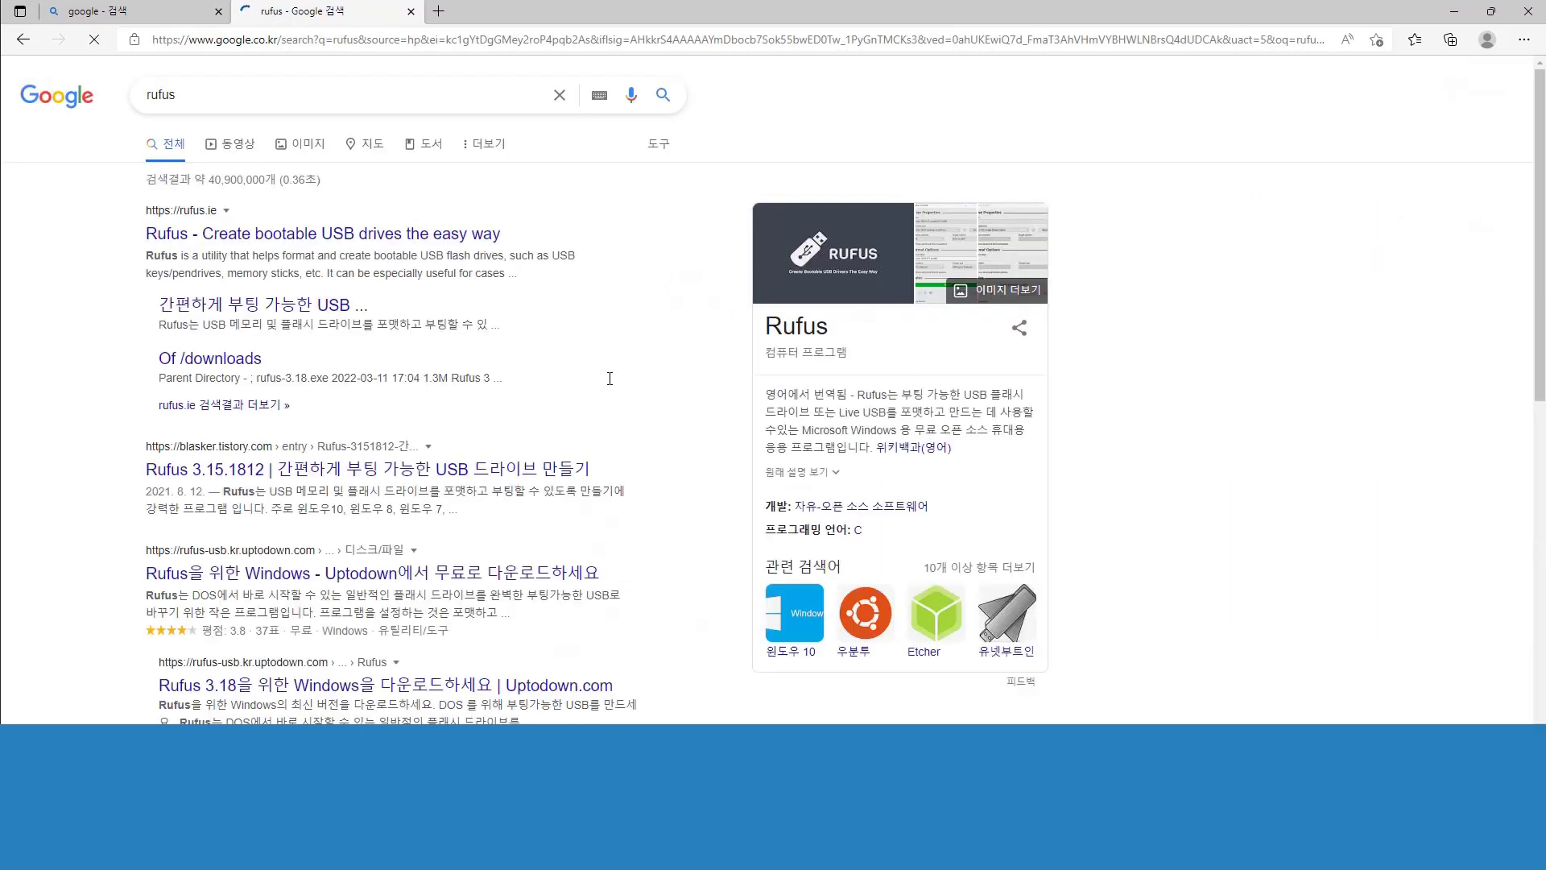
- Open the official Rufus site from the search results and download Rufus 3.18 Portable, closing the advertisement that interrupts
{"action": "left_click", "coordinate": [307, 239]}
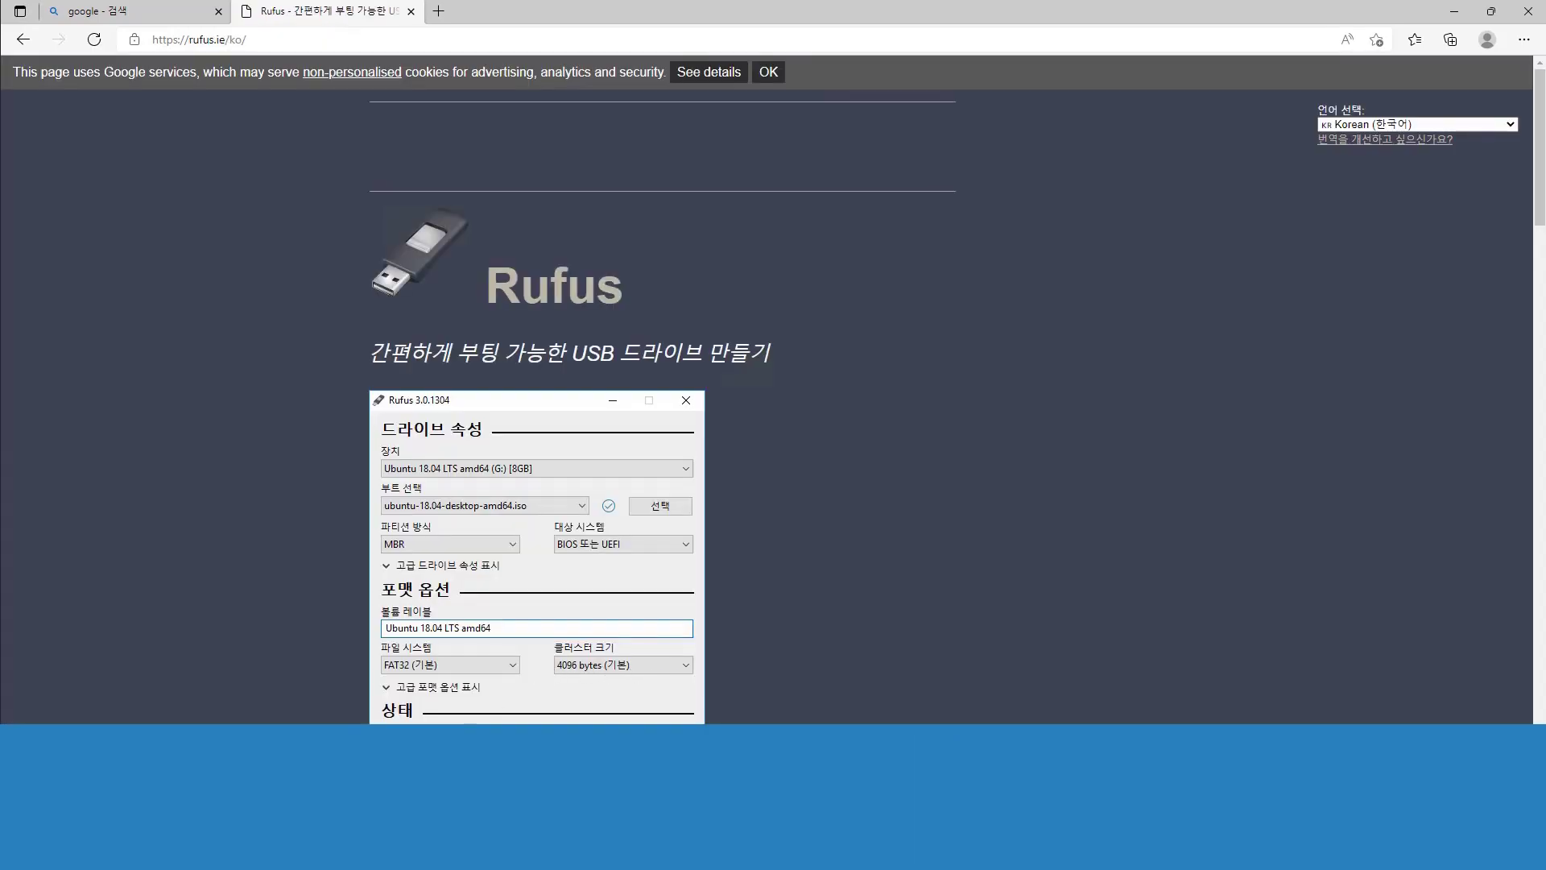
{"action": "scroll", "coordinate": [722, 623], "scroll_direction": "down", "scroll_amount": 4}
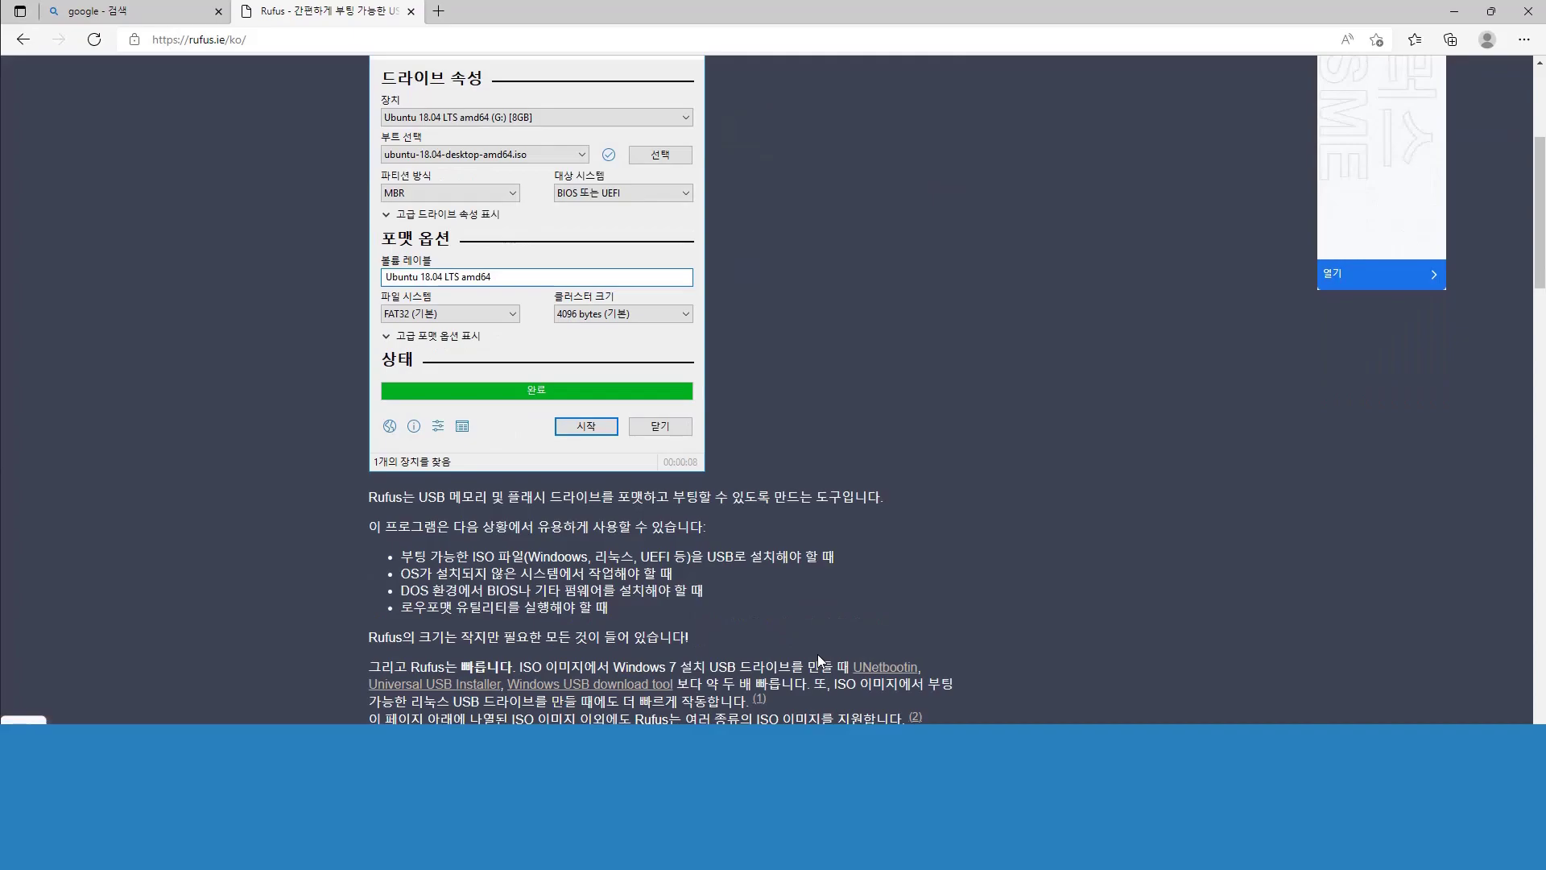
{"action": "scroll", "coordinate": [820, 653], "scroll_direction": "down", "scroll_amount": 3}
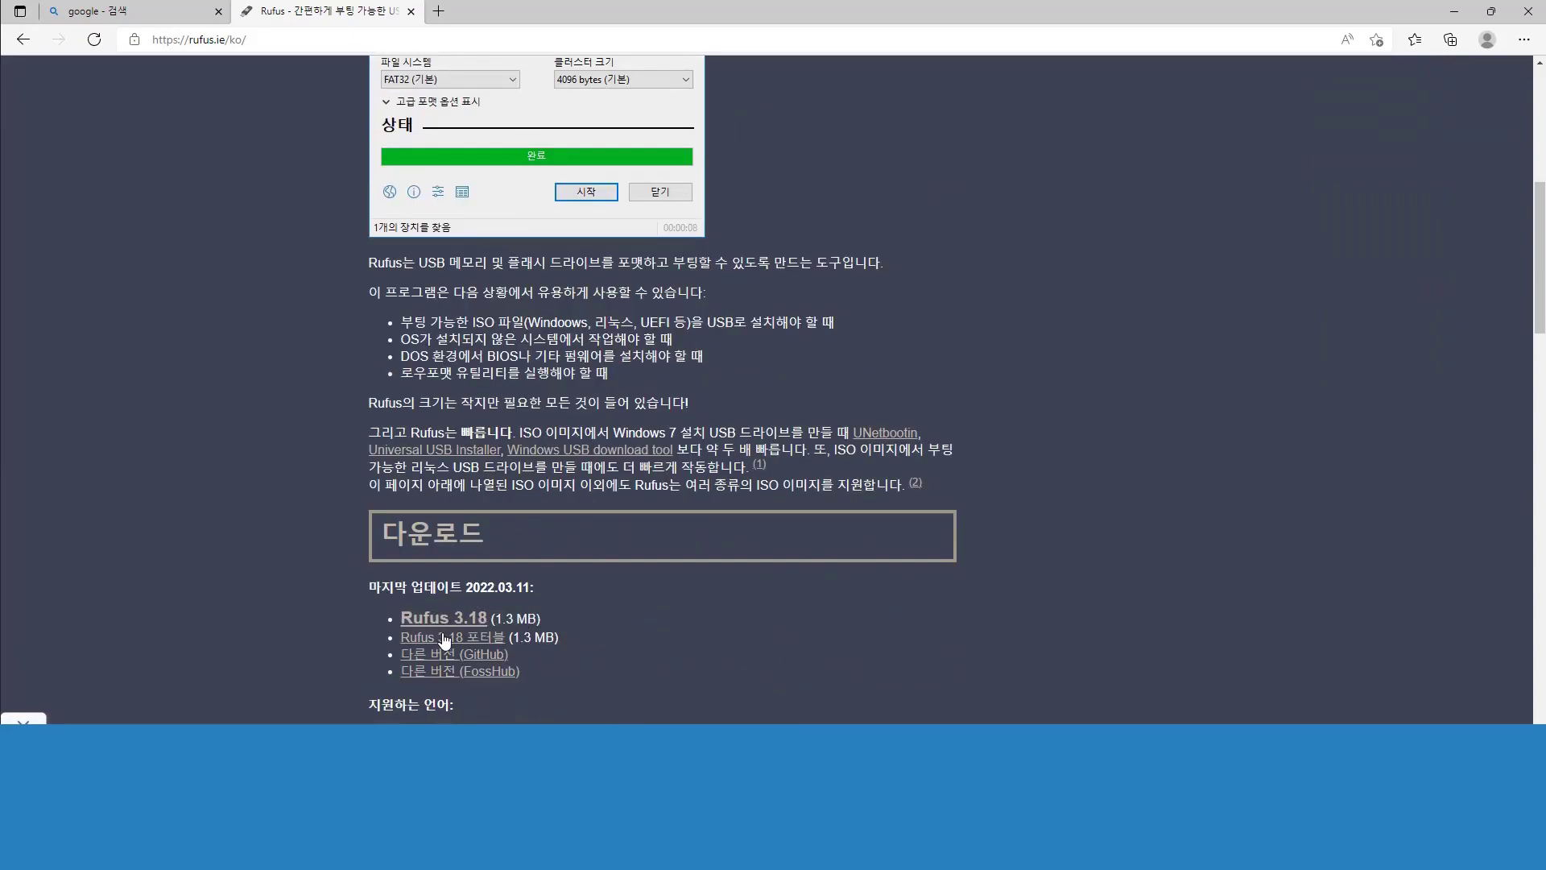
{"action": "left_click", "coordinate": [445, 641]}
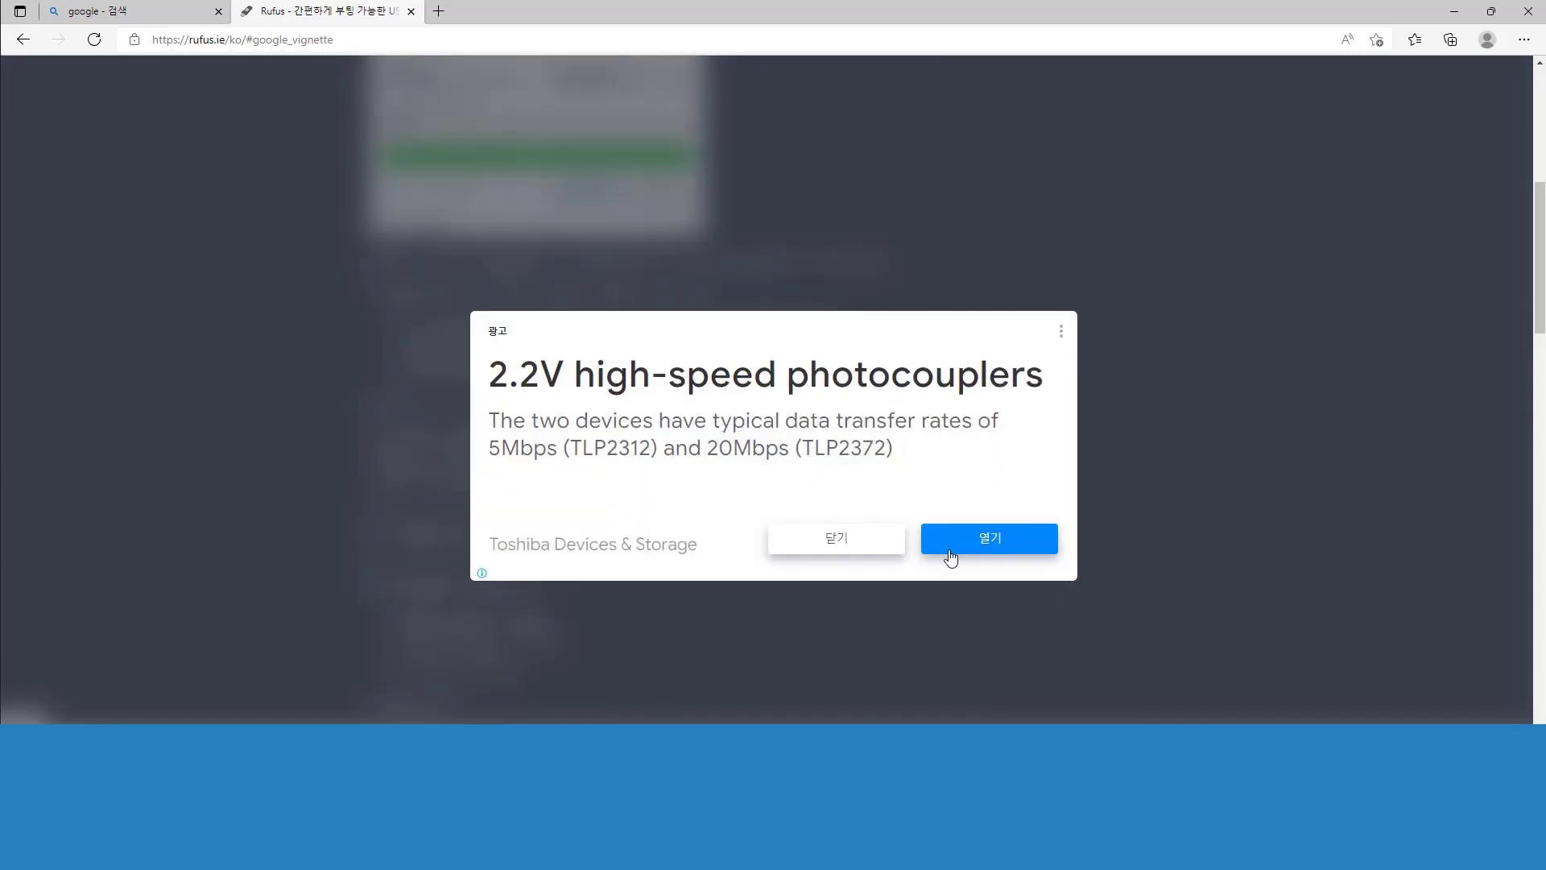
{"action": "left_click", "coordinate": [877, 538]}
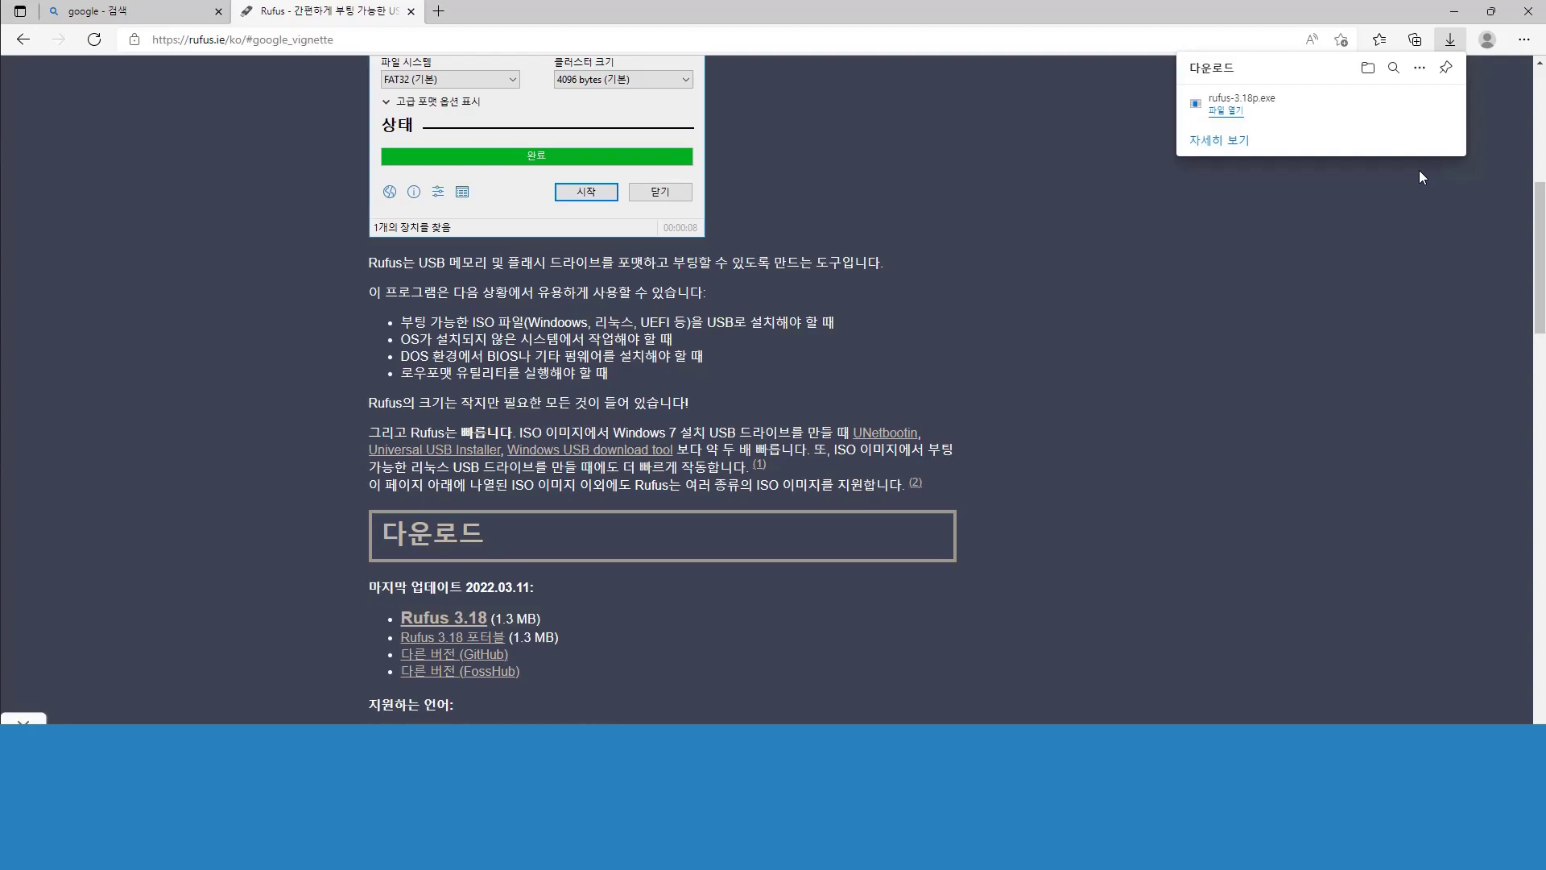
- Run the downloaded rufus-3.18p from the Downloads folder and decline the online update check
{"action": "left_click", "coordinate": [1371, 73]}
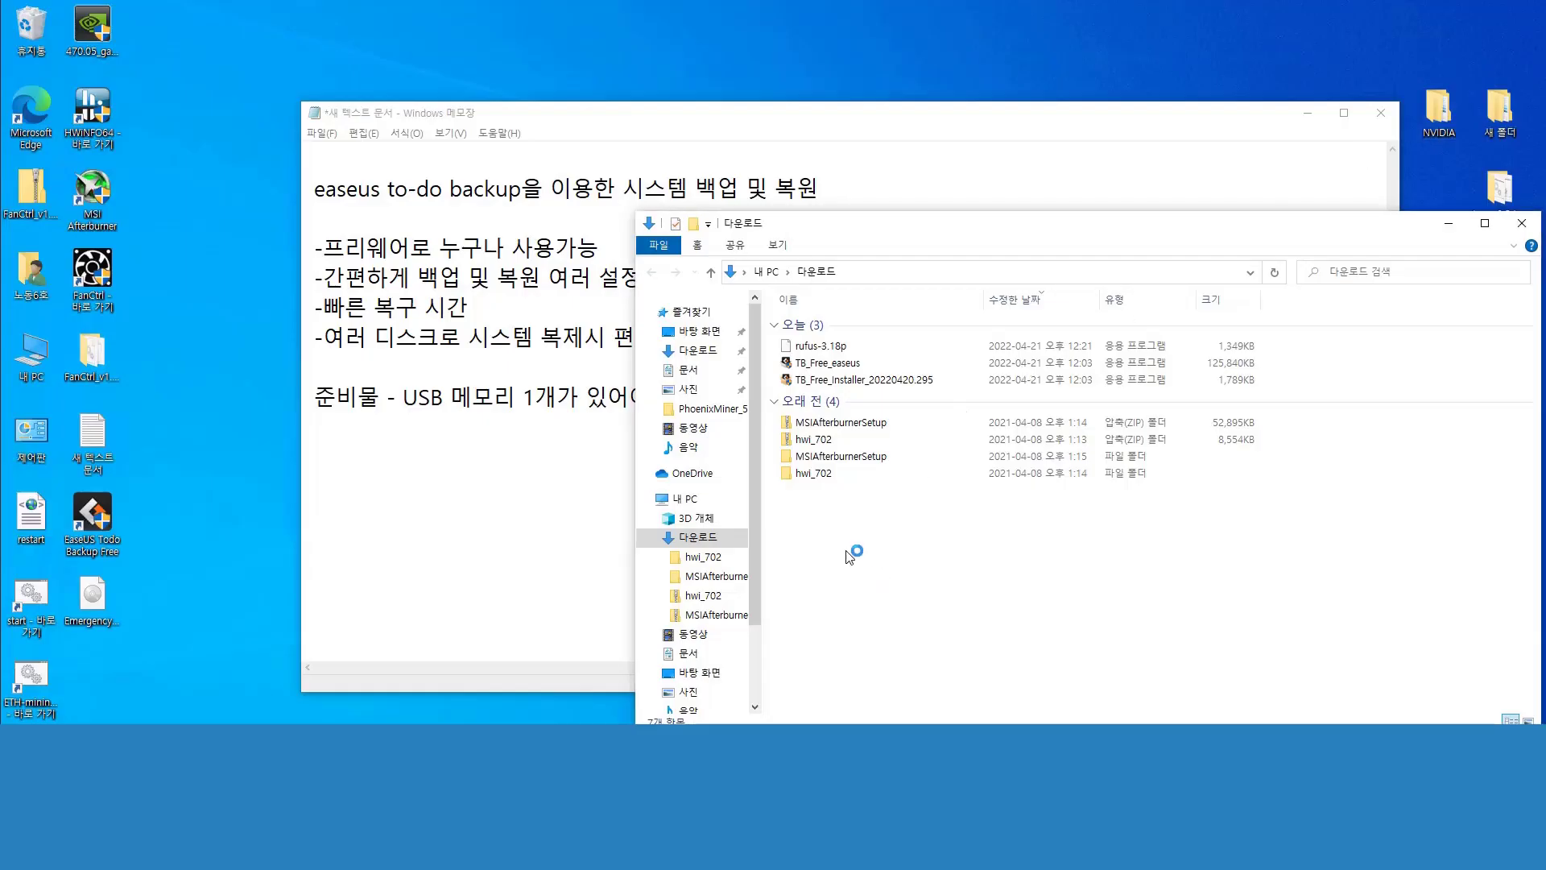
{"action": "left_click", "coordinate": [844, 346]}
{"action": "double_click", "coordinate": [843, 346]}
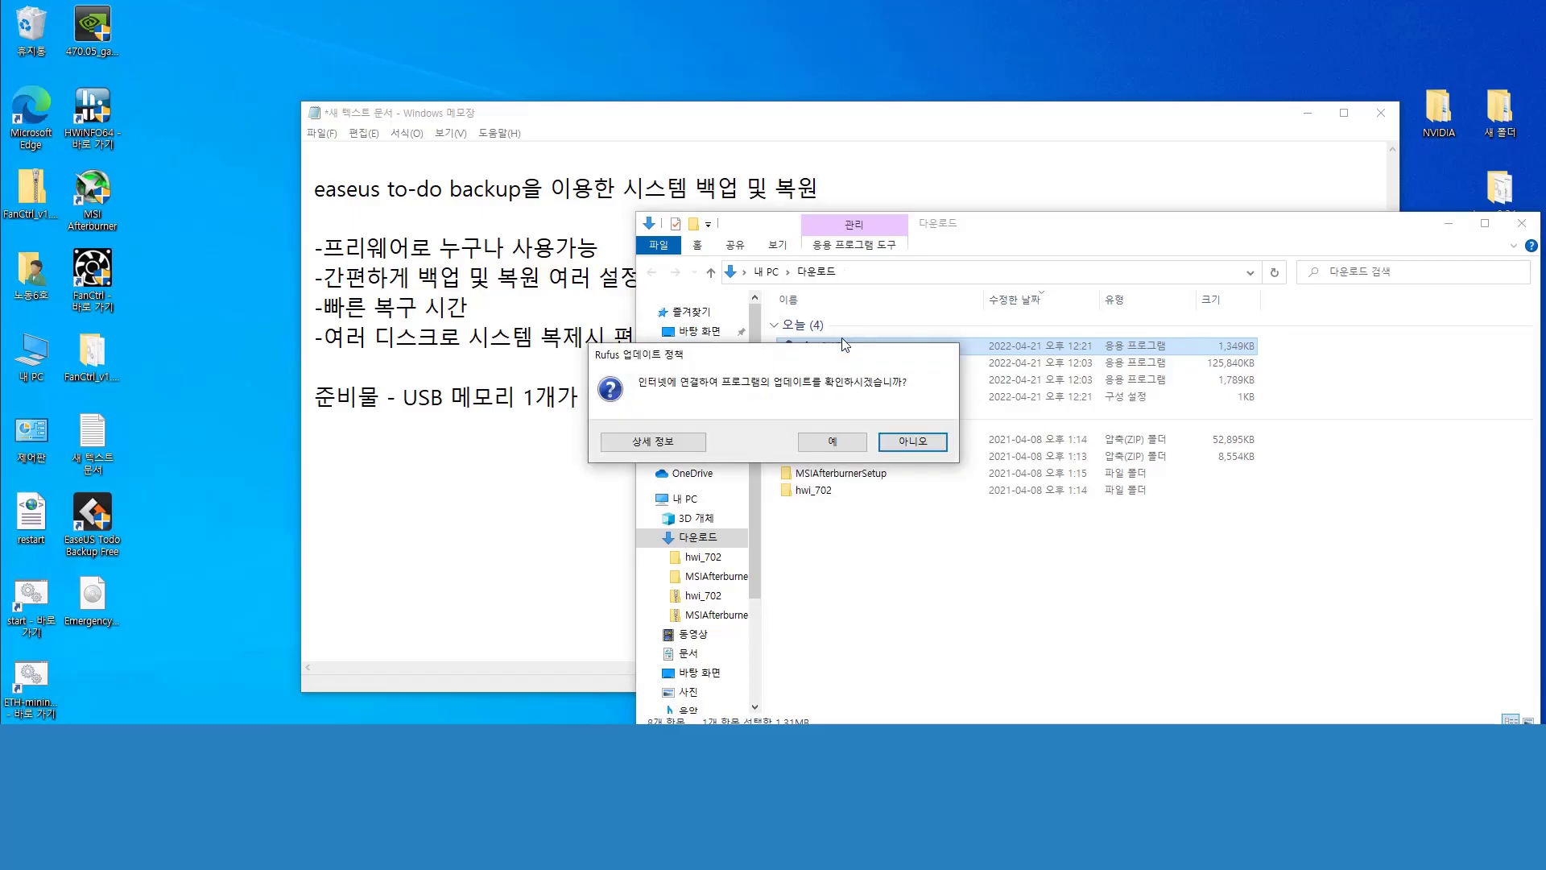
{"action": "left_click", "coordinate": [924, 453]}
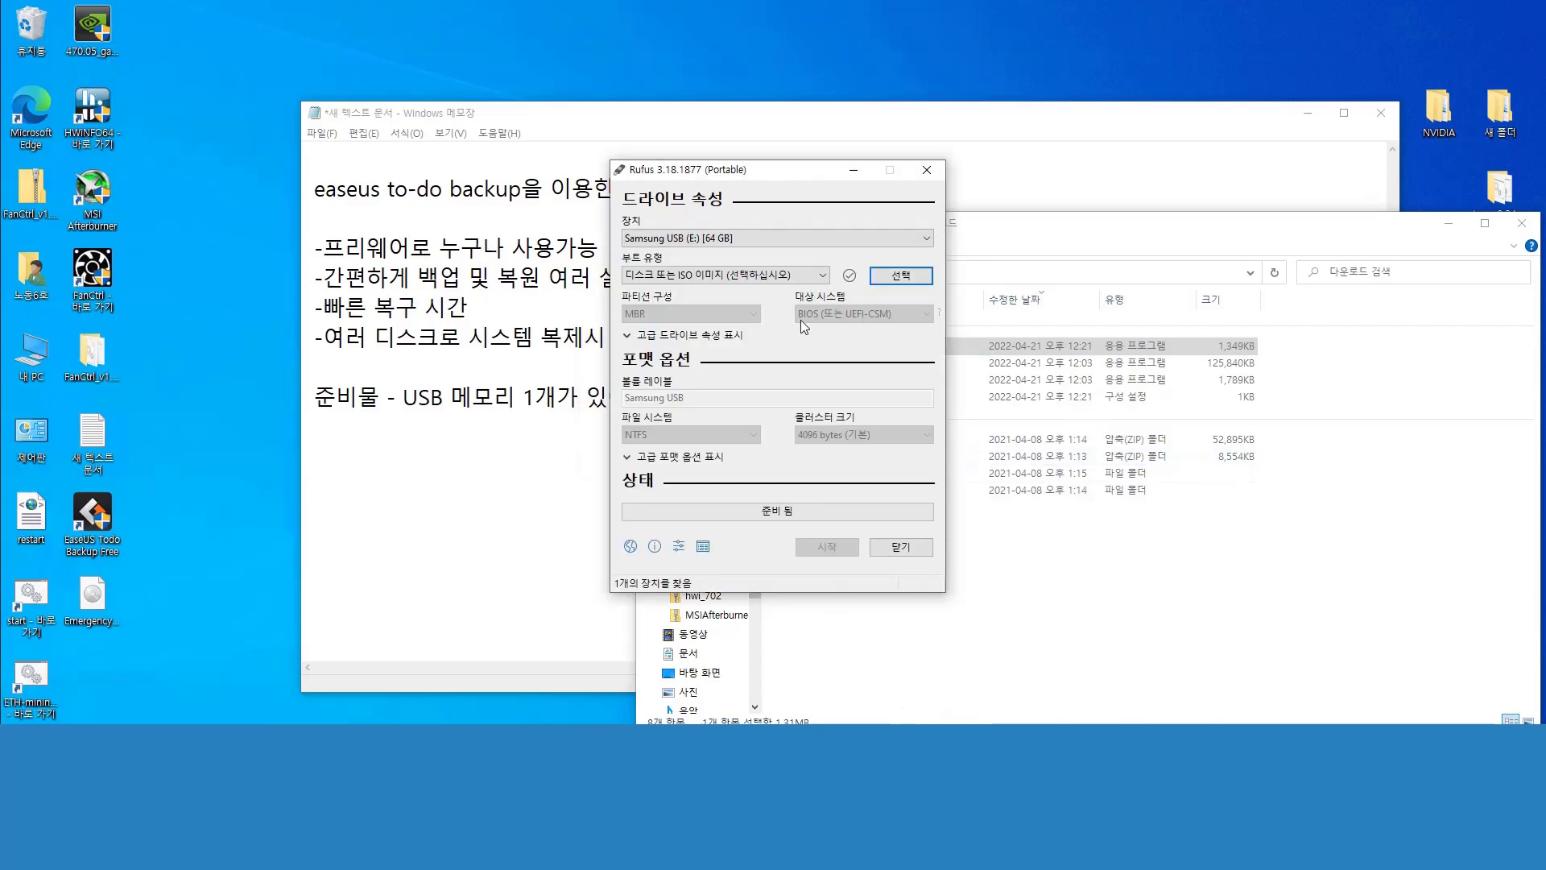
- Keep the disk or ISO image boot type and load EmergencyDisk.iso from the desktop as the boot image
{"action": "left_click", "coordinate": [829, 280]}
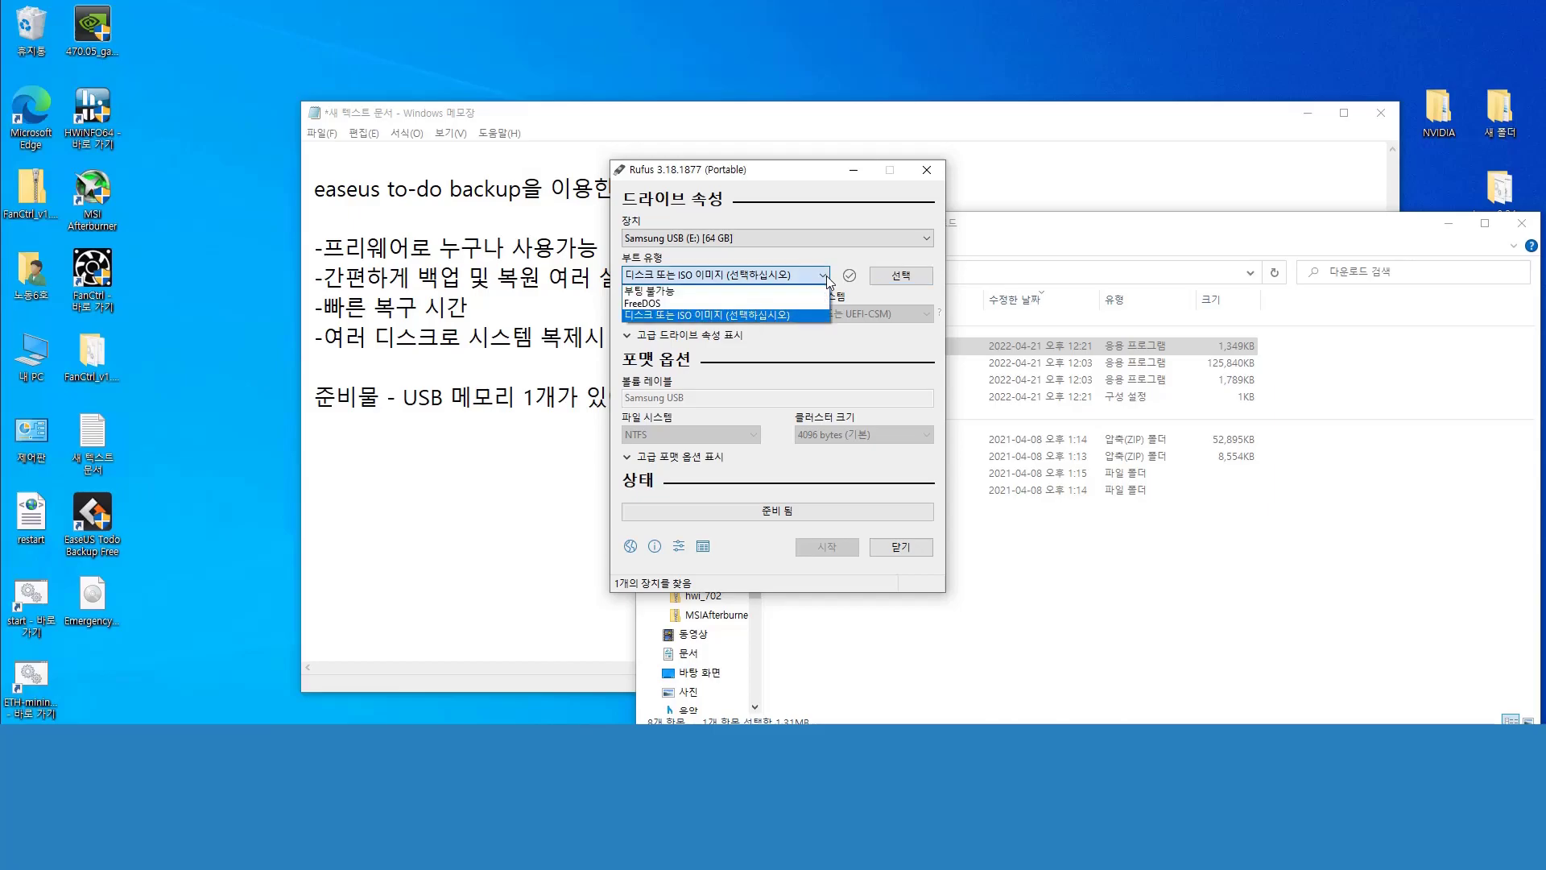
{"action": "left_click", "coordinate": [829, 281]}
{"action": "left_click", "coordinate": [901, 275]}
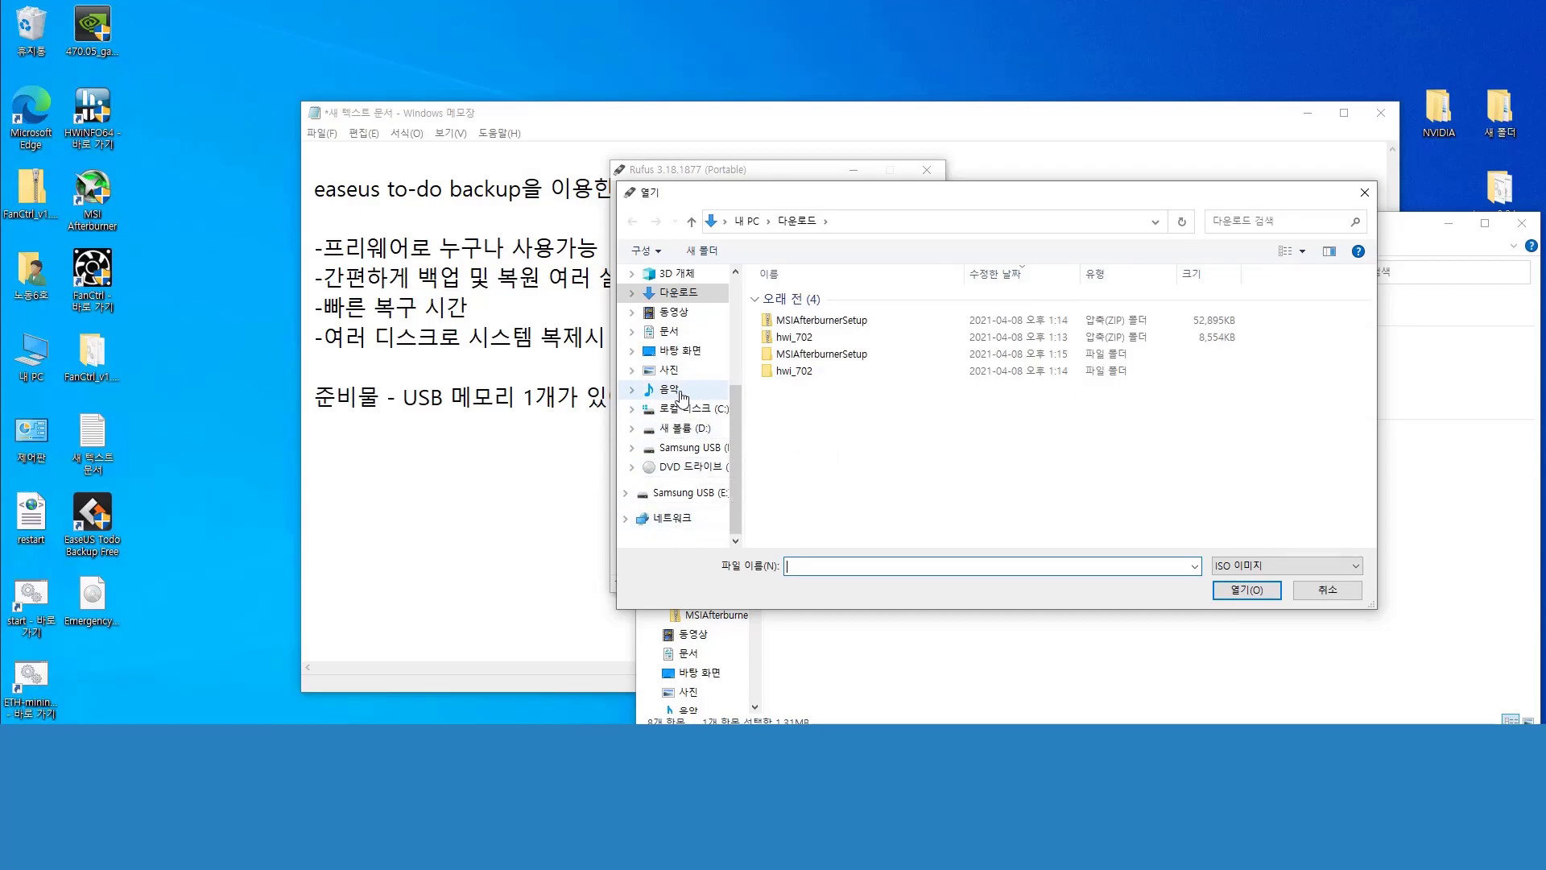
{"action": "left_click", "coordinate": [685, 354]}
{"action": "double_click", "coordinate": [819, 382]}
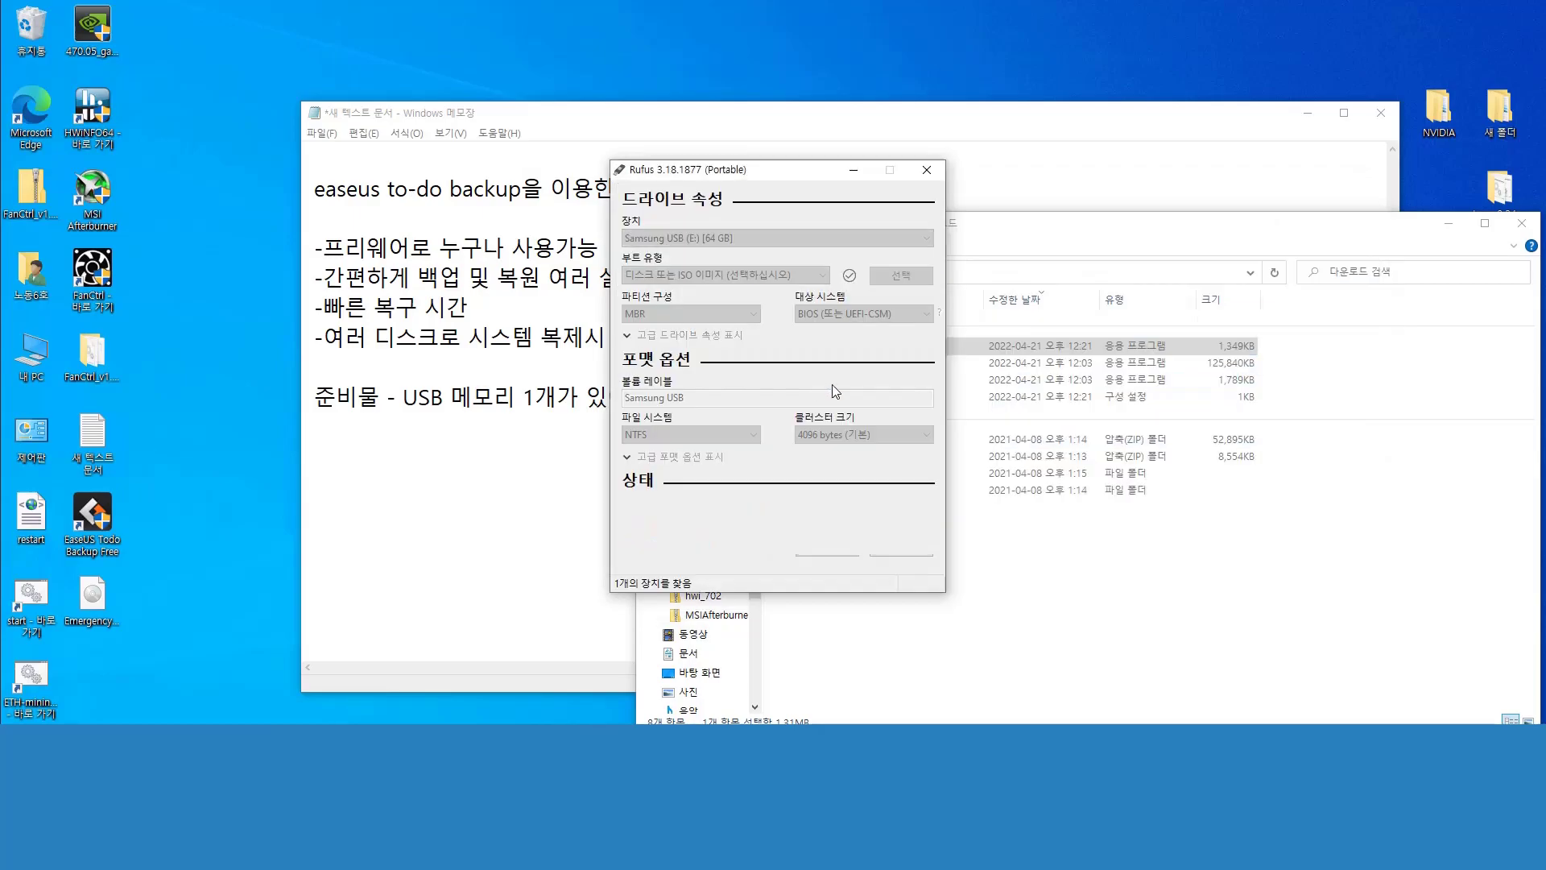
- Set the partition scheme to GPT and the file system to NTFS for the Samsung USB drive
{"action": "left_click", "coordinate": [720, 312]}
{"action": "left_click", "coordinate": [723, 317]}
{"action": "left_click", "coordinate": [722, 435]}
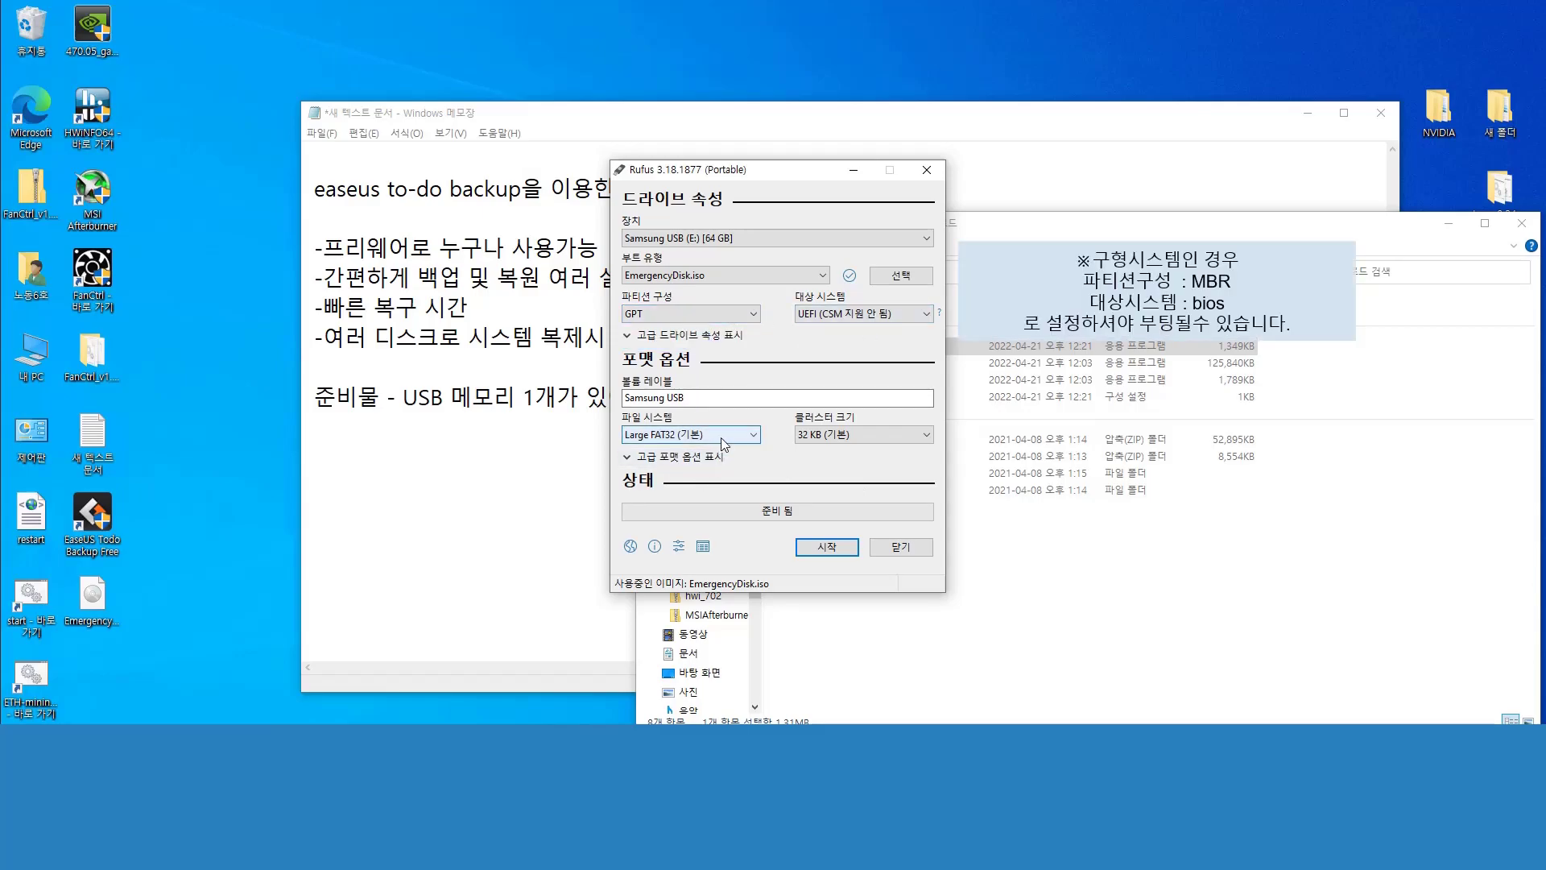
{"action": "left_click", "coordinate": [687, 462]}
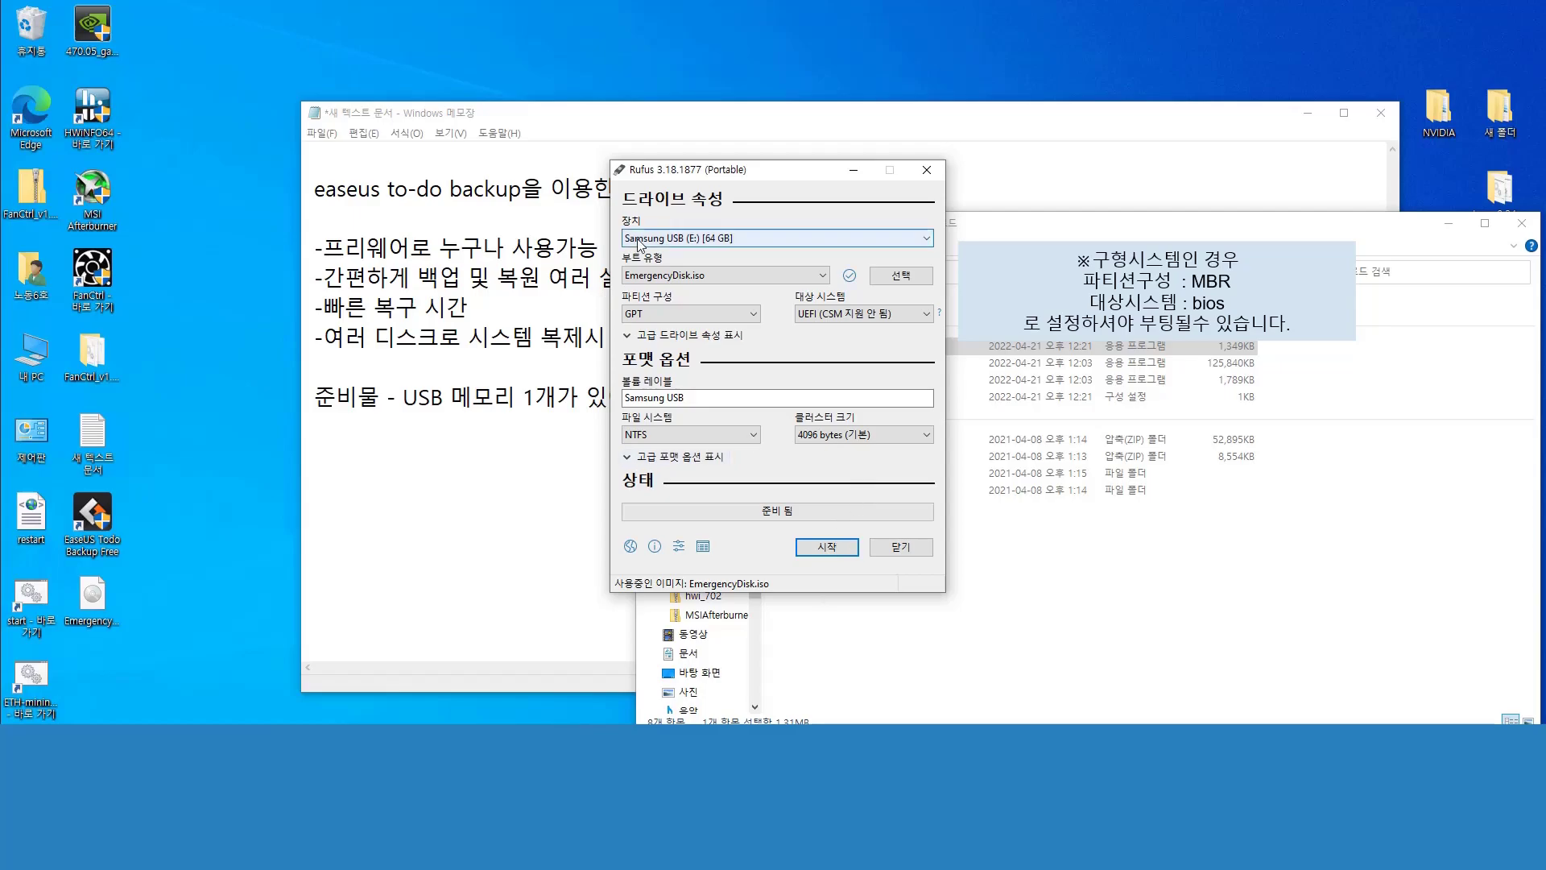
- Write the emergency disk image to the Samsung USB drive, accepting the erasure of its data, and close Rufus
{"action": "left_click", "coordinate": [824, 550]}
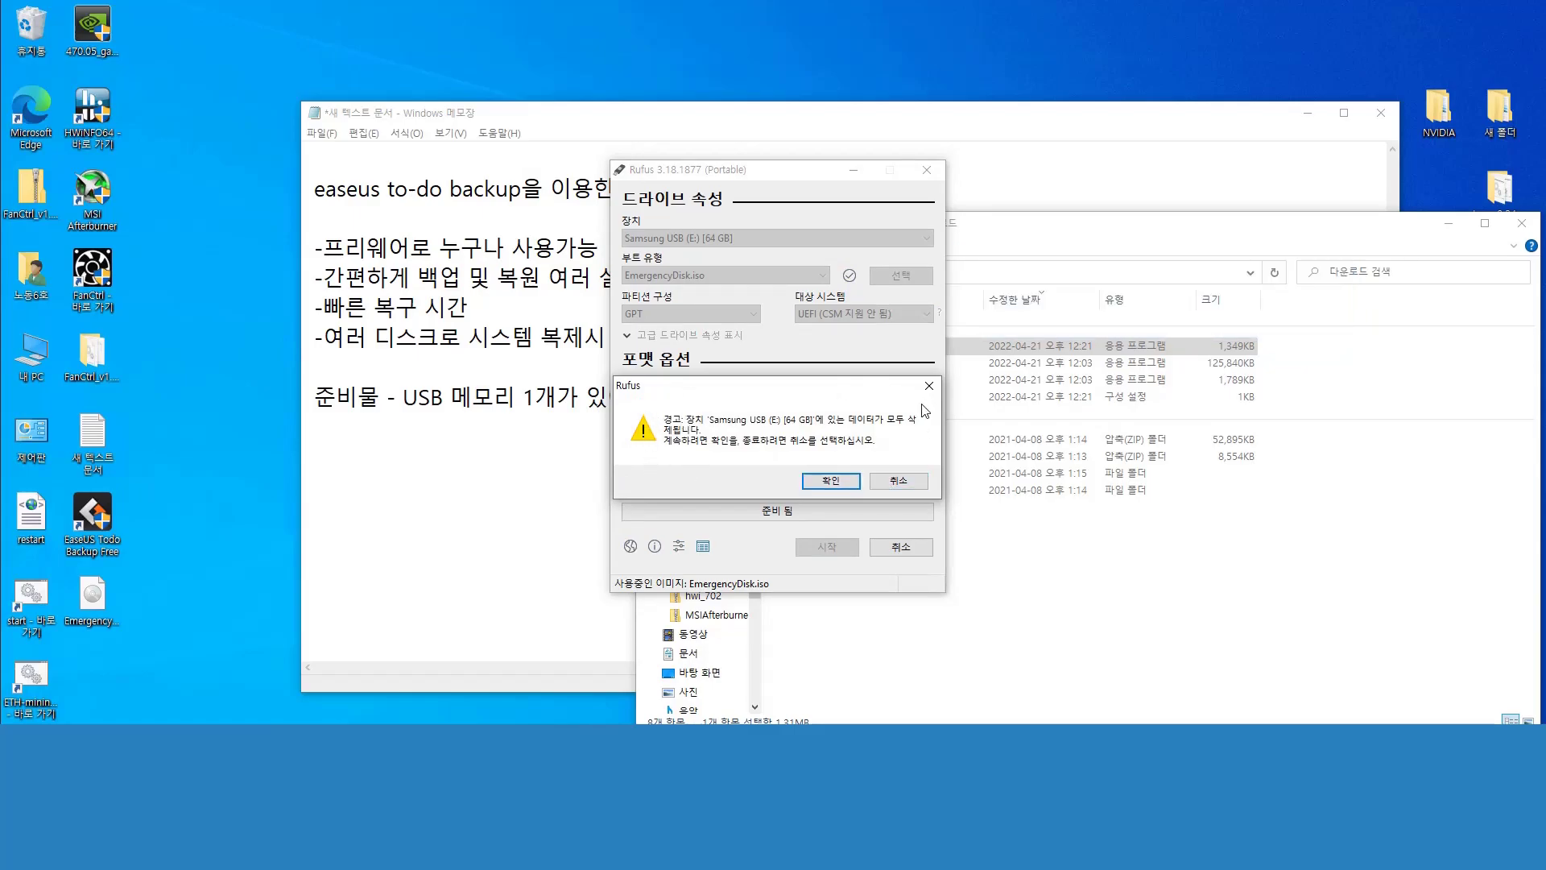
{"action": "left_click", "coordinate": [820, 483]}
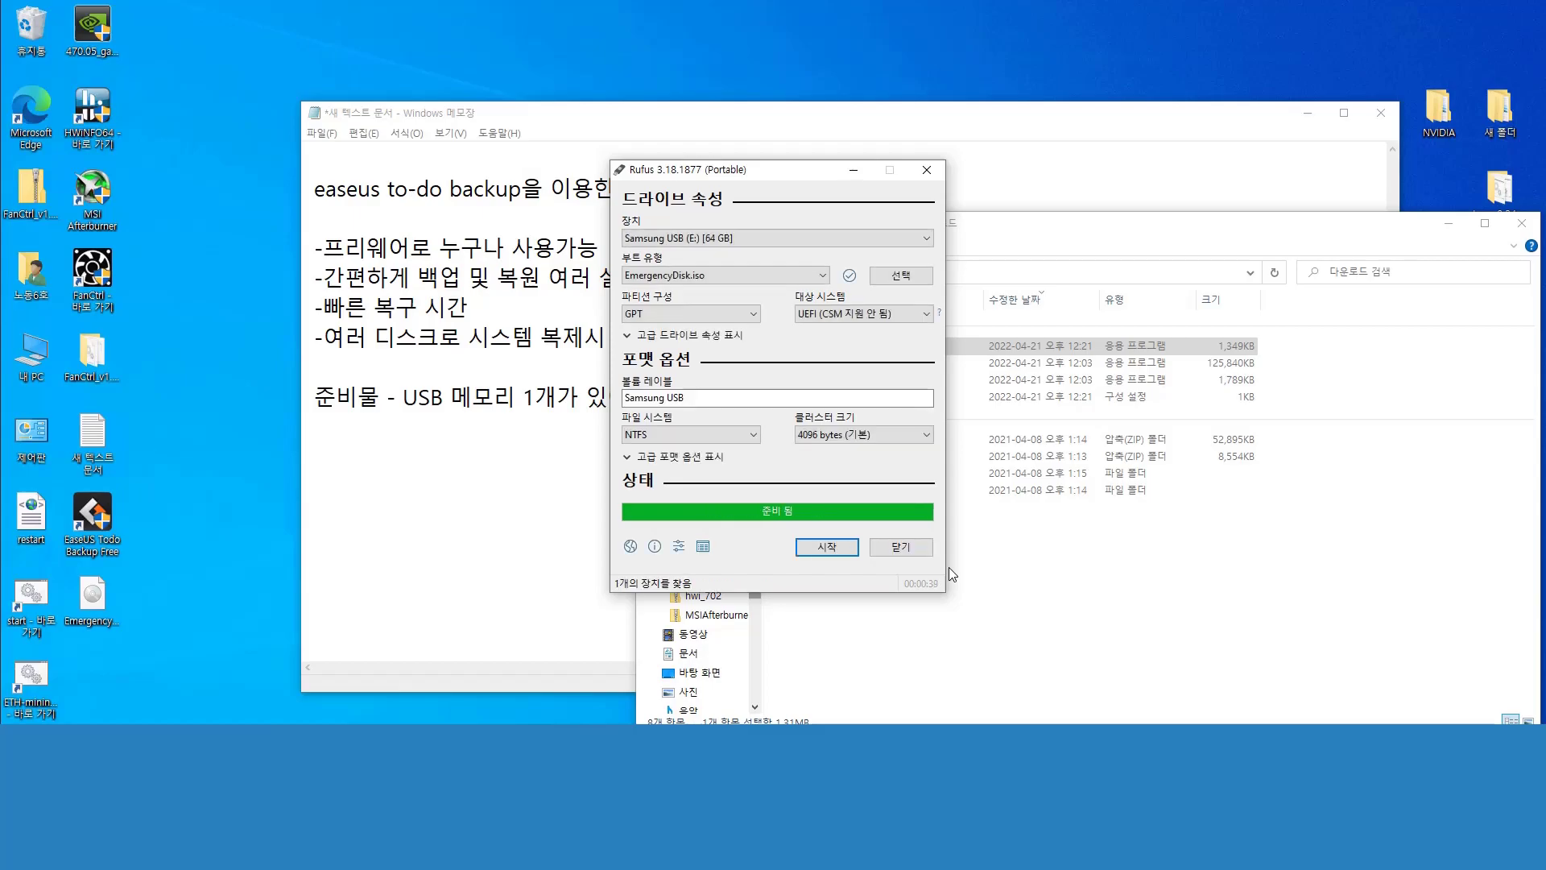
{"action": "left_click", "coordinate": [902, 547]}
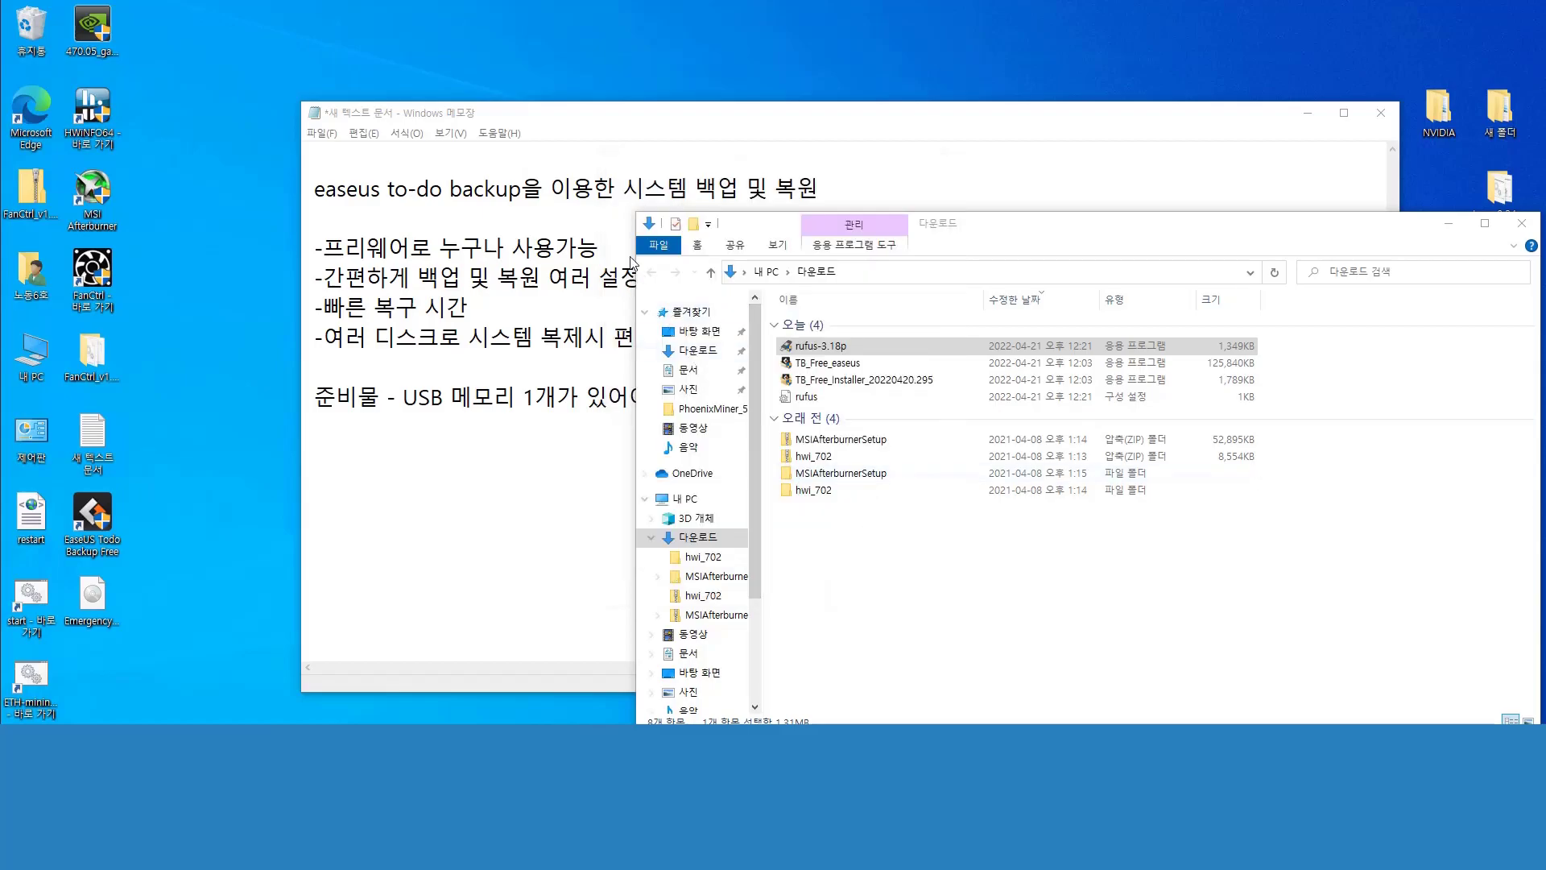
{"action": "left_click", "coordinate": [656, 239]}
{"action": "left_click", "coordinate": [725, 425]}
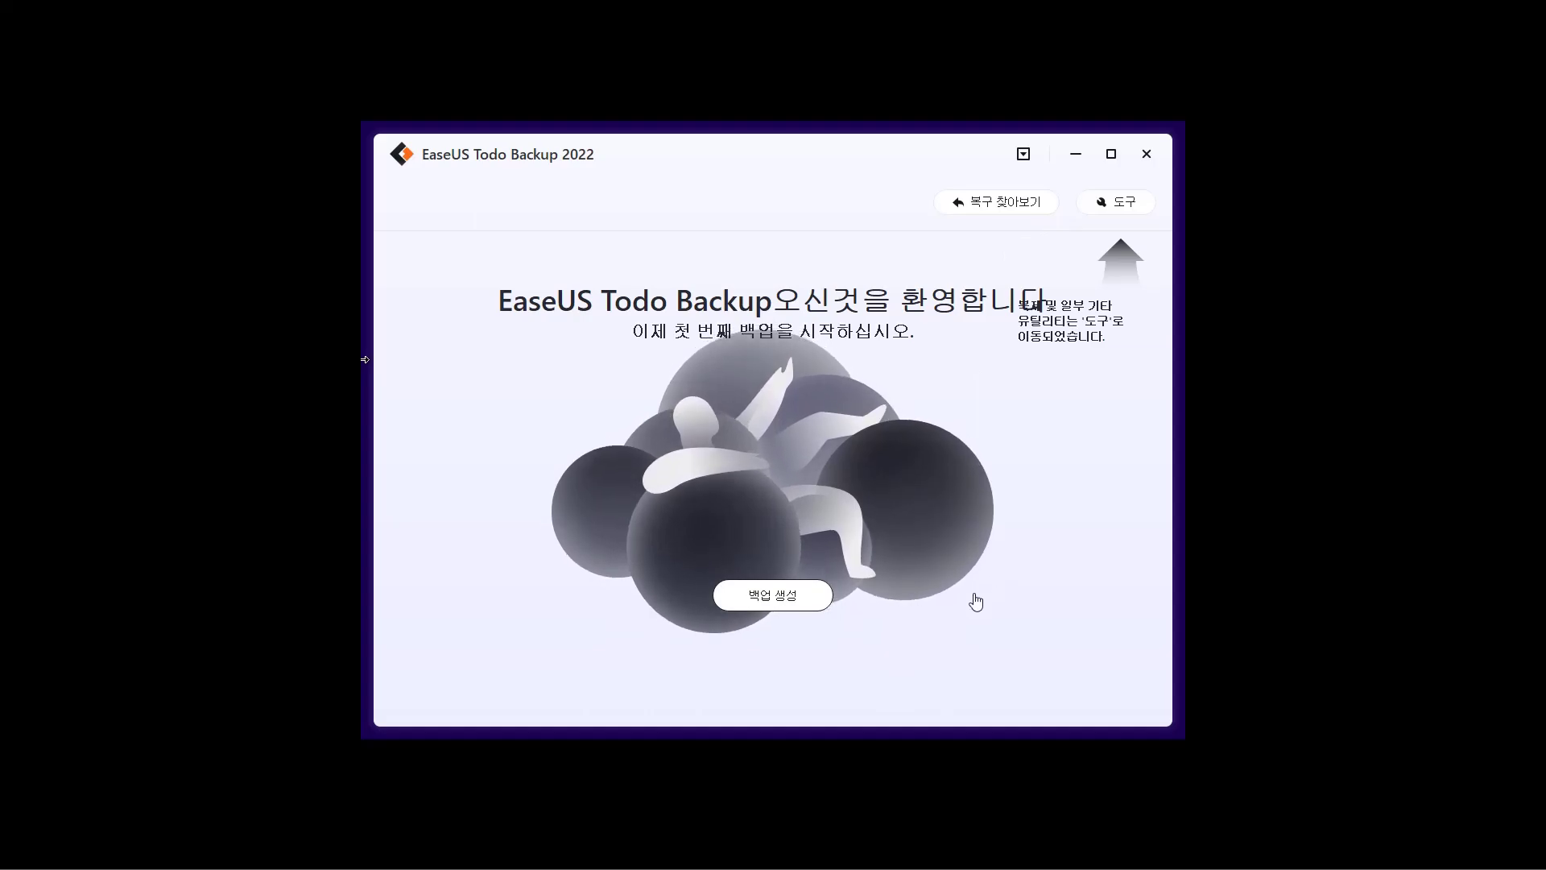
- In the EaseUS Todo Backup recovery environment, back up the whole of hard disk 0 with both partitions to D:\My Backups
{"action": "left_click", "coordinate": [787, 600]}
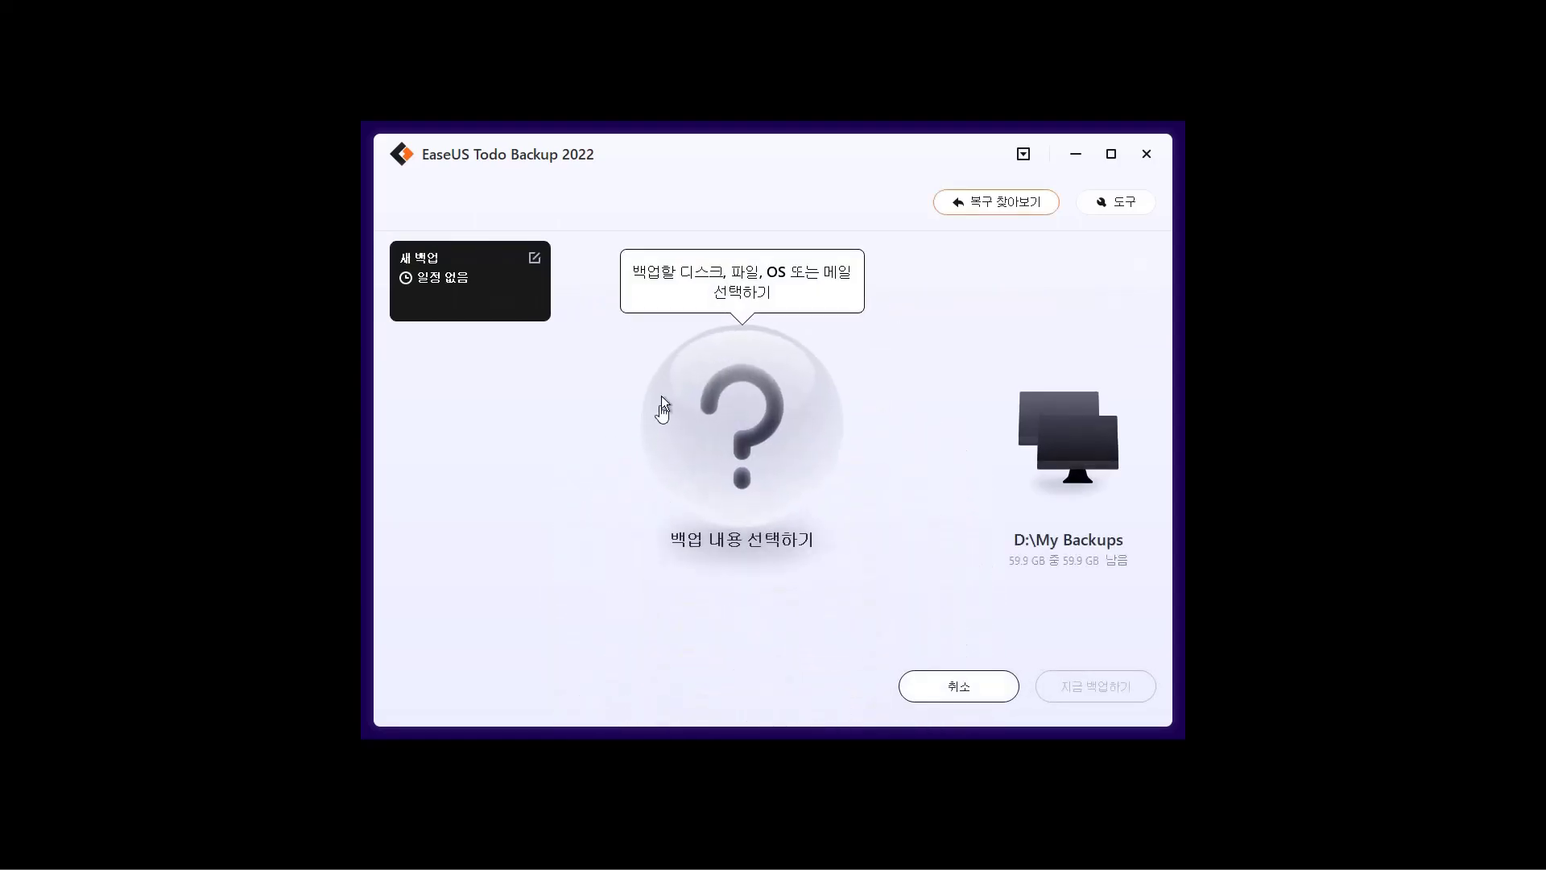
{"action": "left_click", "coordinate": [736, 548]}
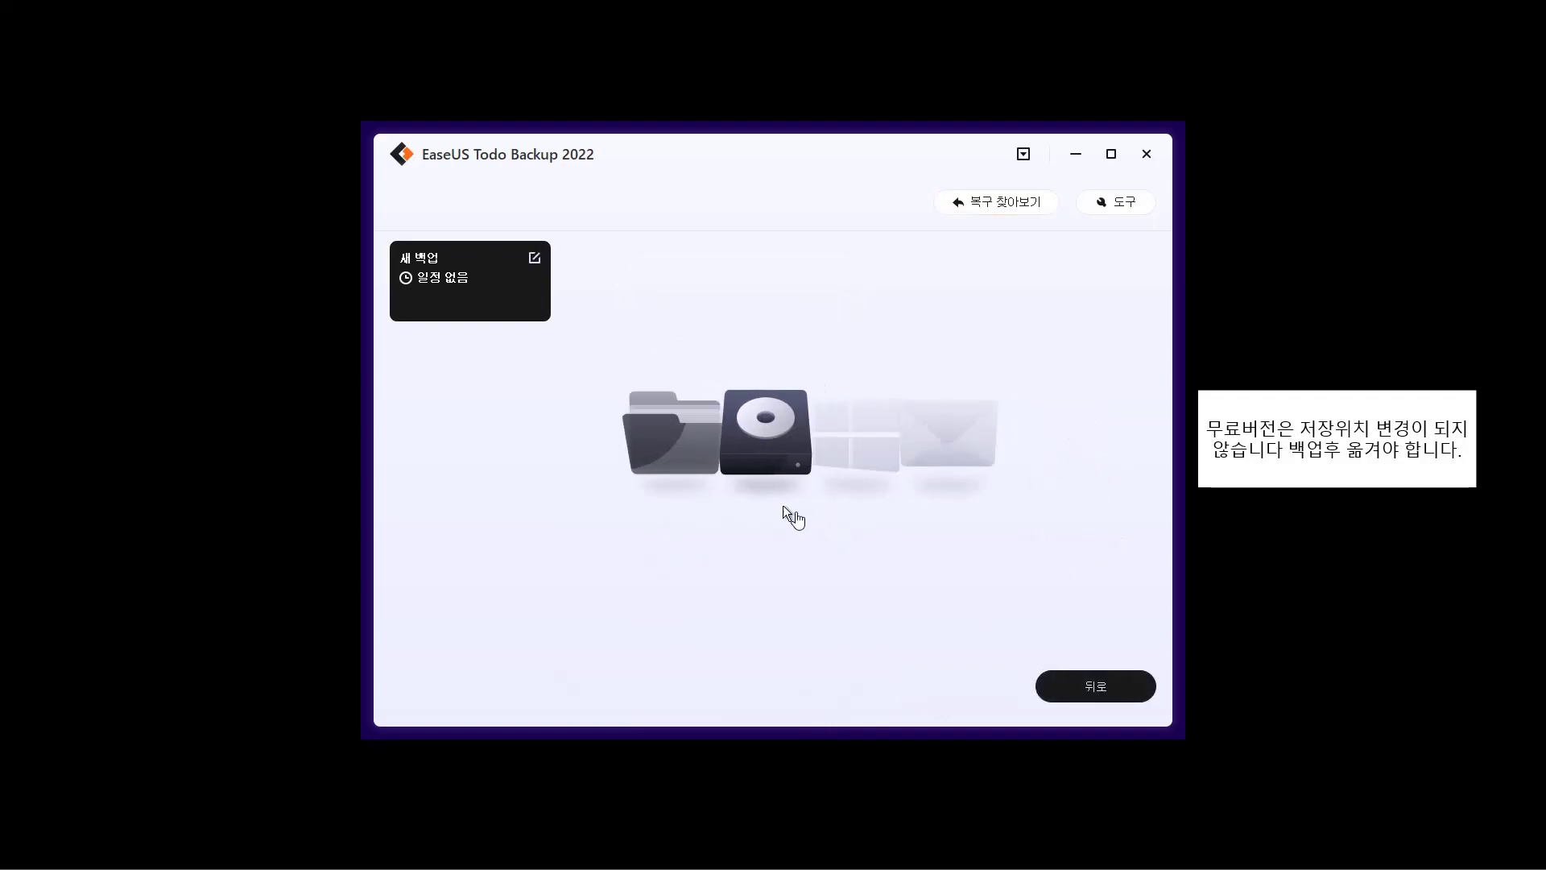
{"action": "left_click", "coordinate": [769, 471]}
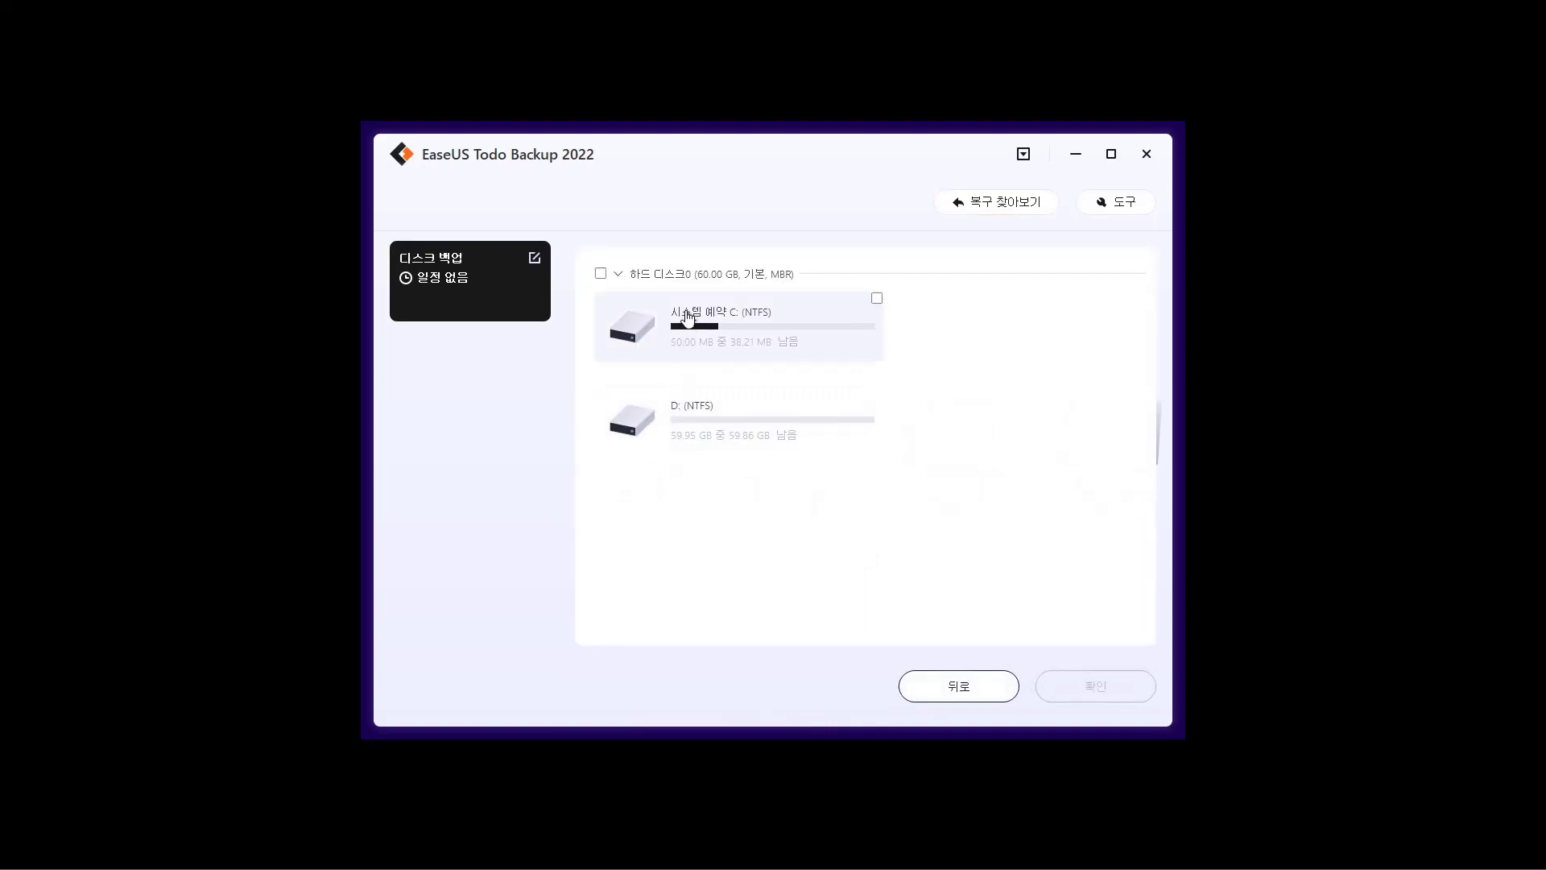
{"action": "left_click", "coordinate": [600, 274]}
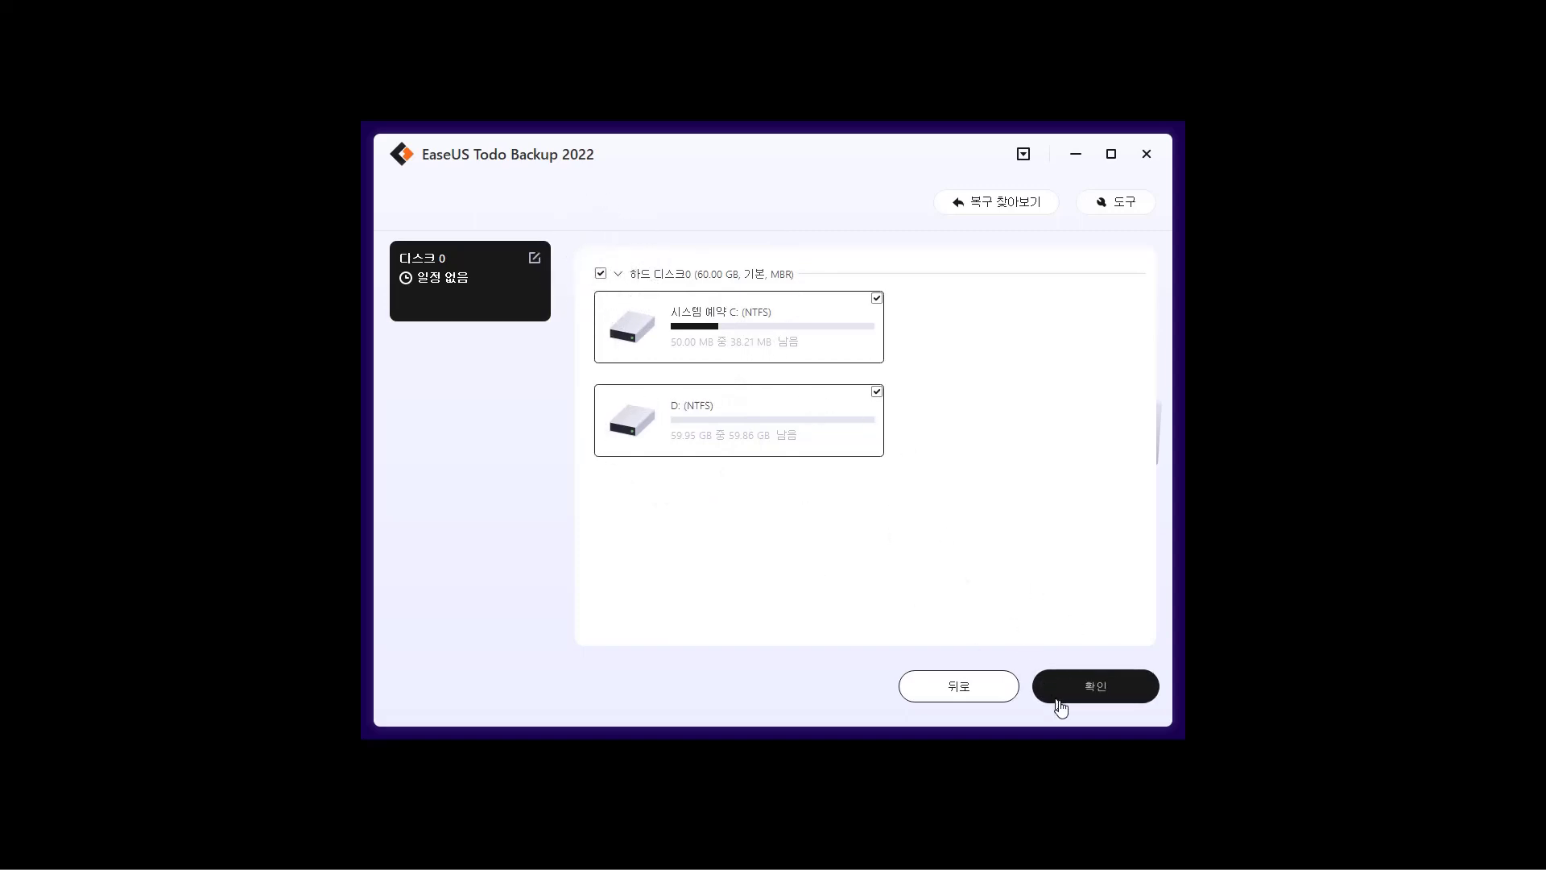
{"action": "left_click", "coordinate": [1102, 687]}
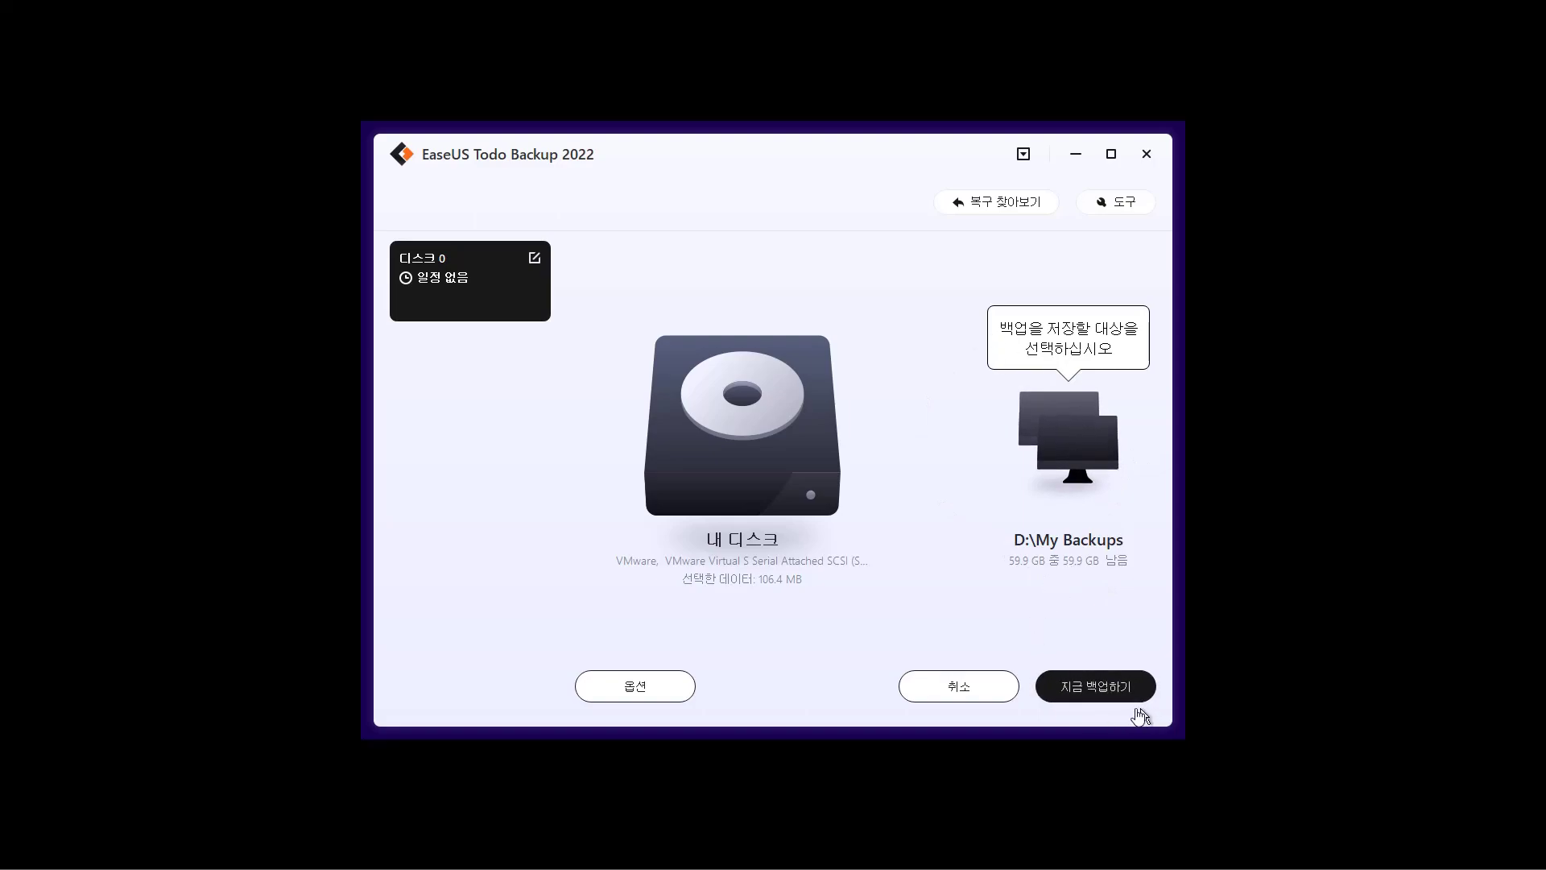
{"action": "left_click", "coordinate": [1092, 691]}
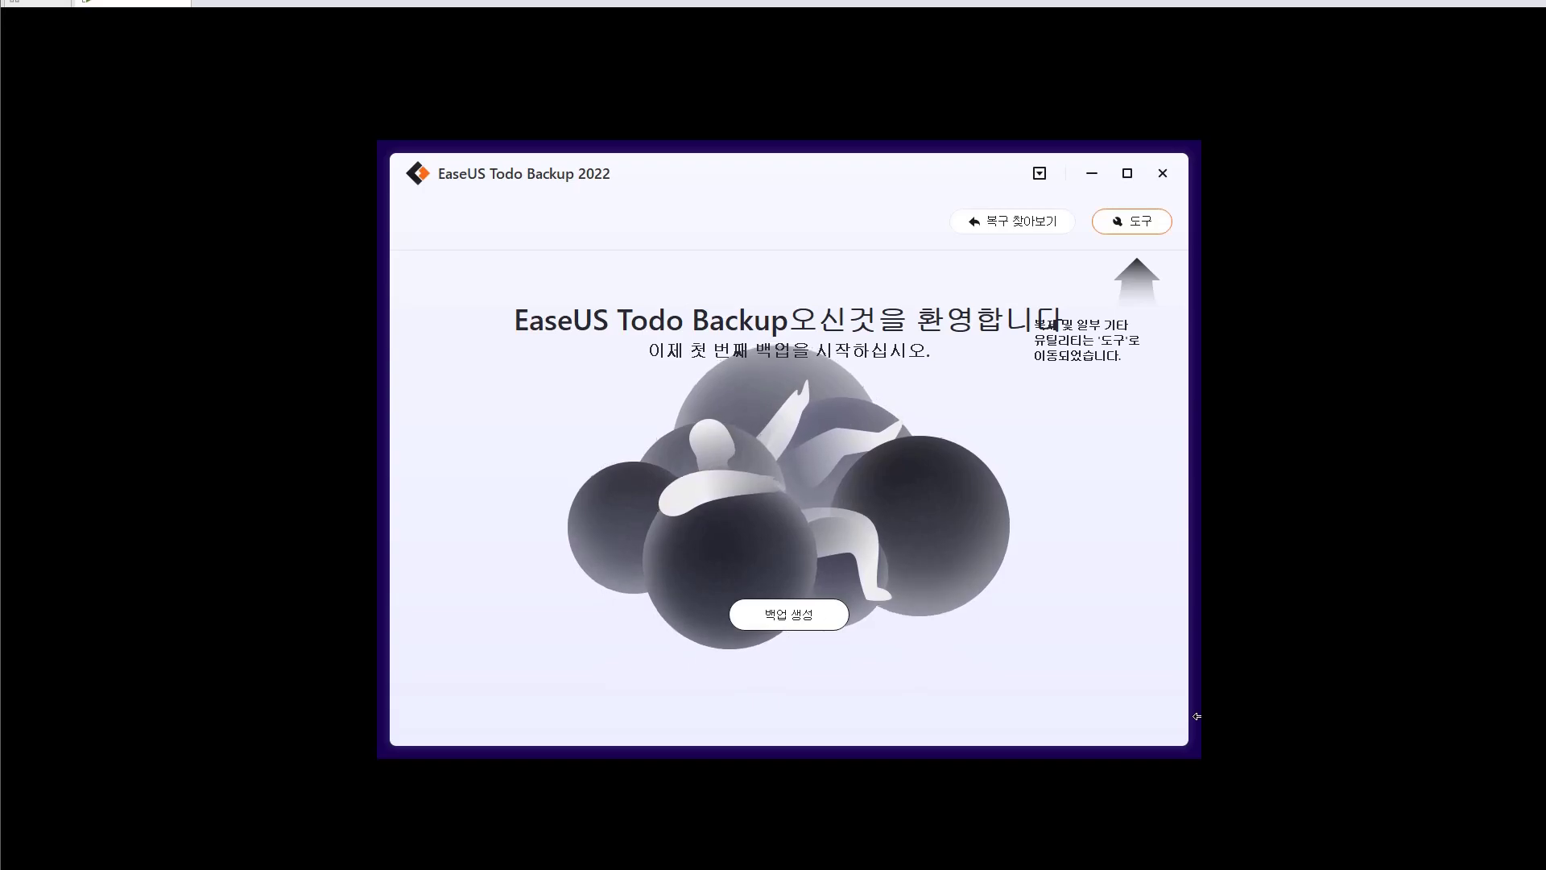
- Browse the computer's drives for a backup to recover and open 디스크 0_20220421_Full_v1.pbd from drive D:
{"action": "left_click", "coordinate": [1023, 229]}
{"action": "left_click", "coordinate": [793, 494]}
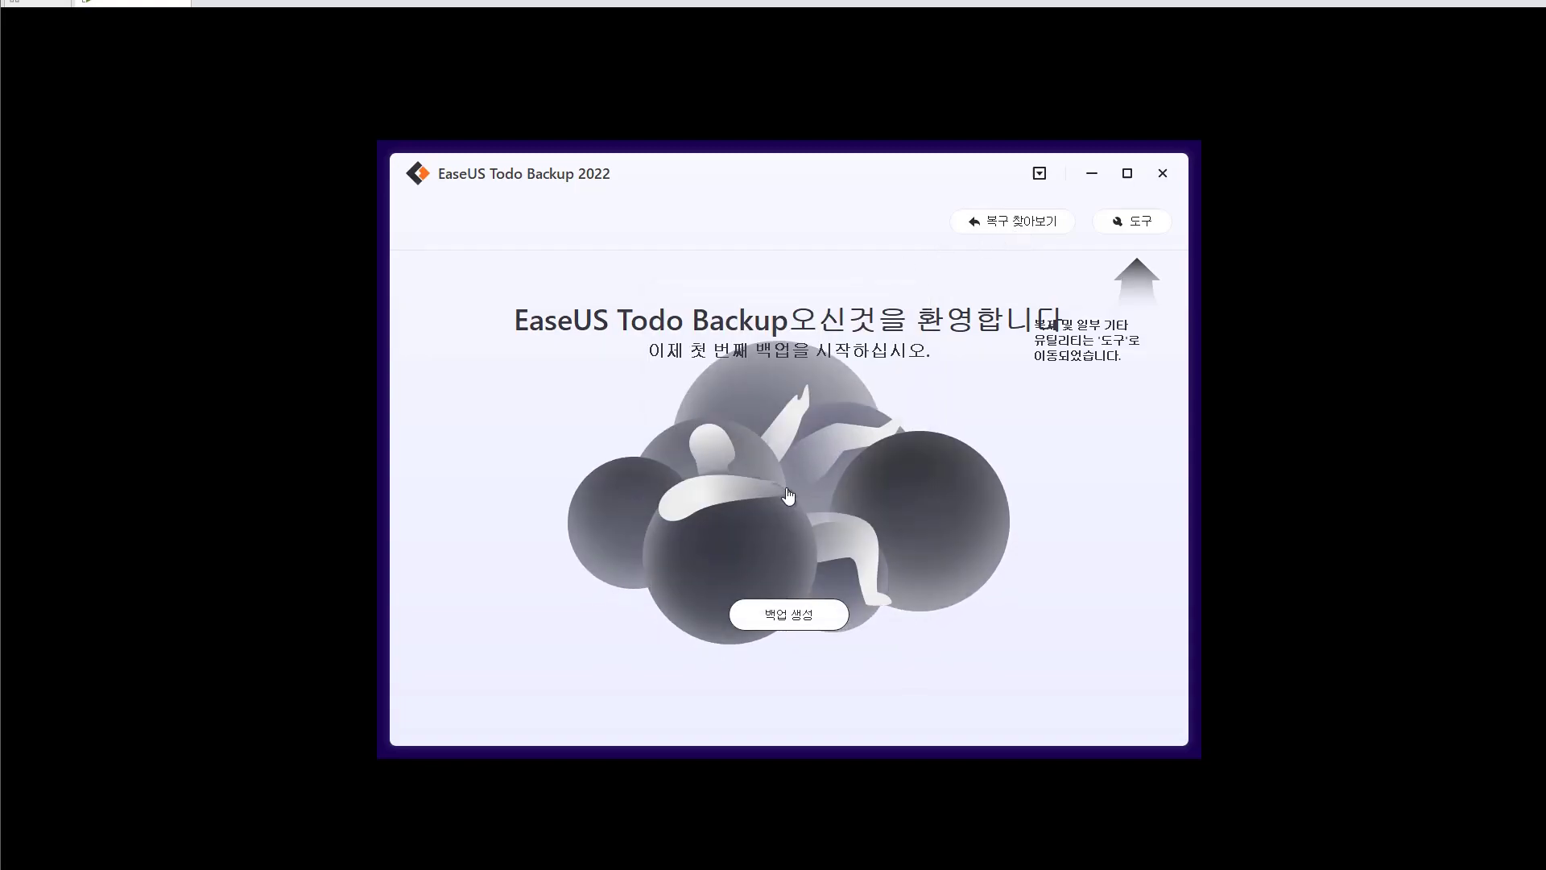
{"action": "left_click", "coordinate": [634, 289]}
{"action": "left_click", "coordinate": [614, 289]}
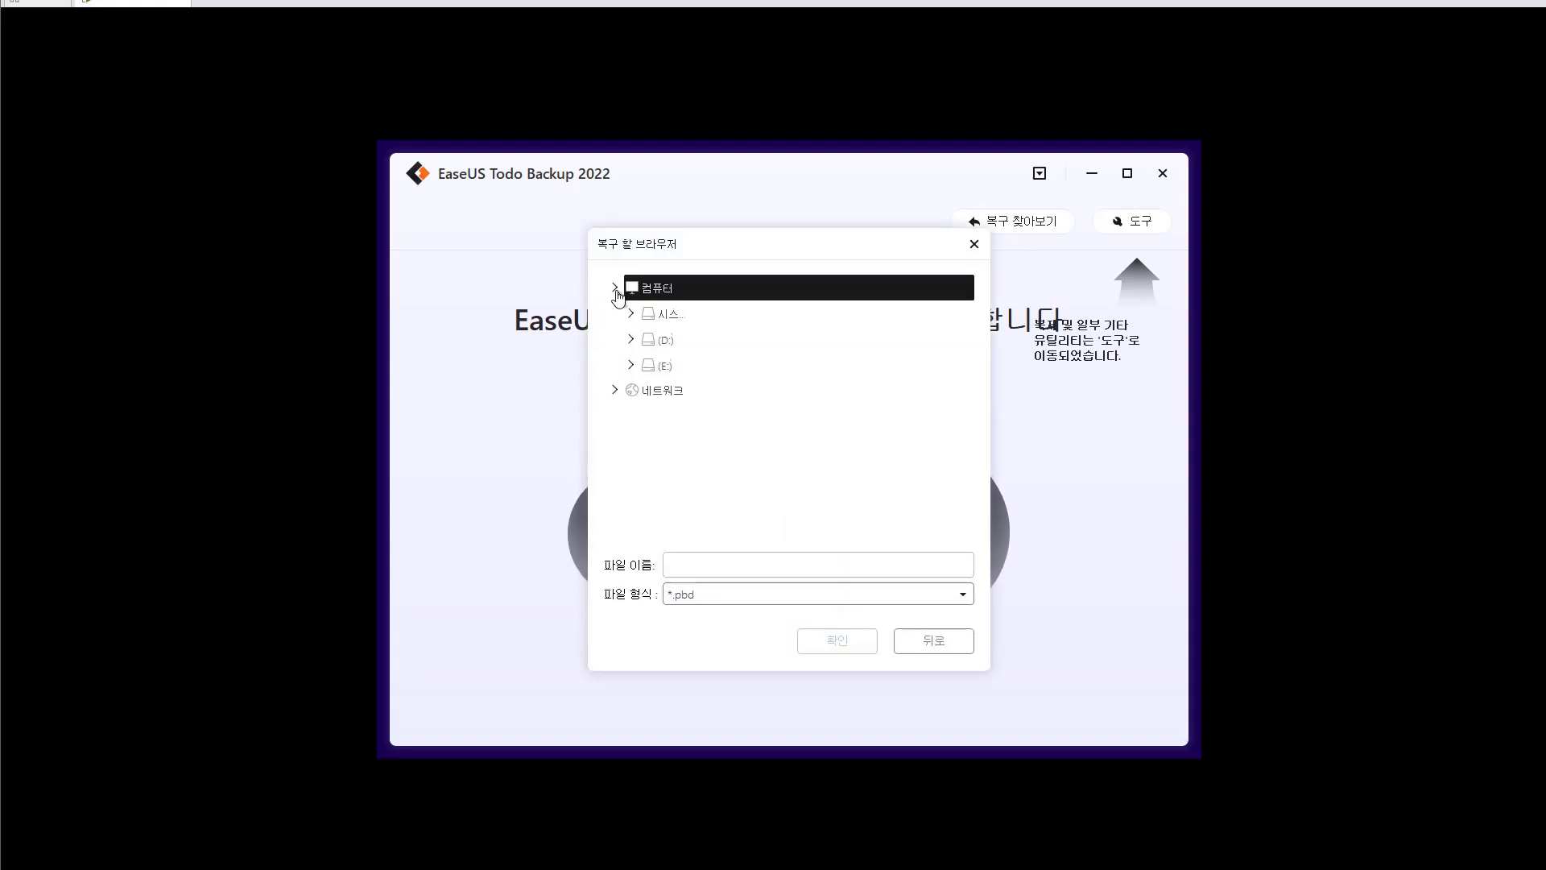
{"action": "left_click", "coordinate": [683, 364]}
{"action": "double_click", "coordinate": [691, 368]}
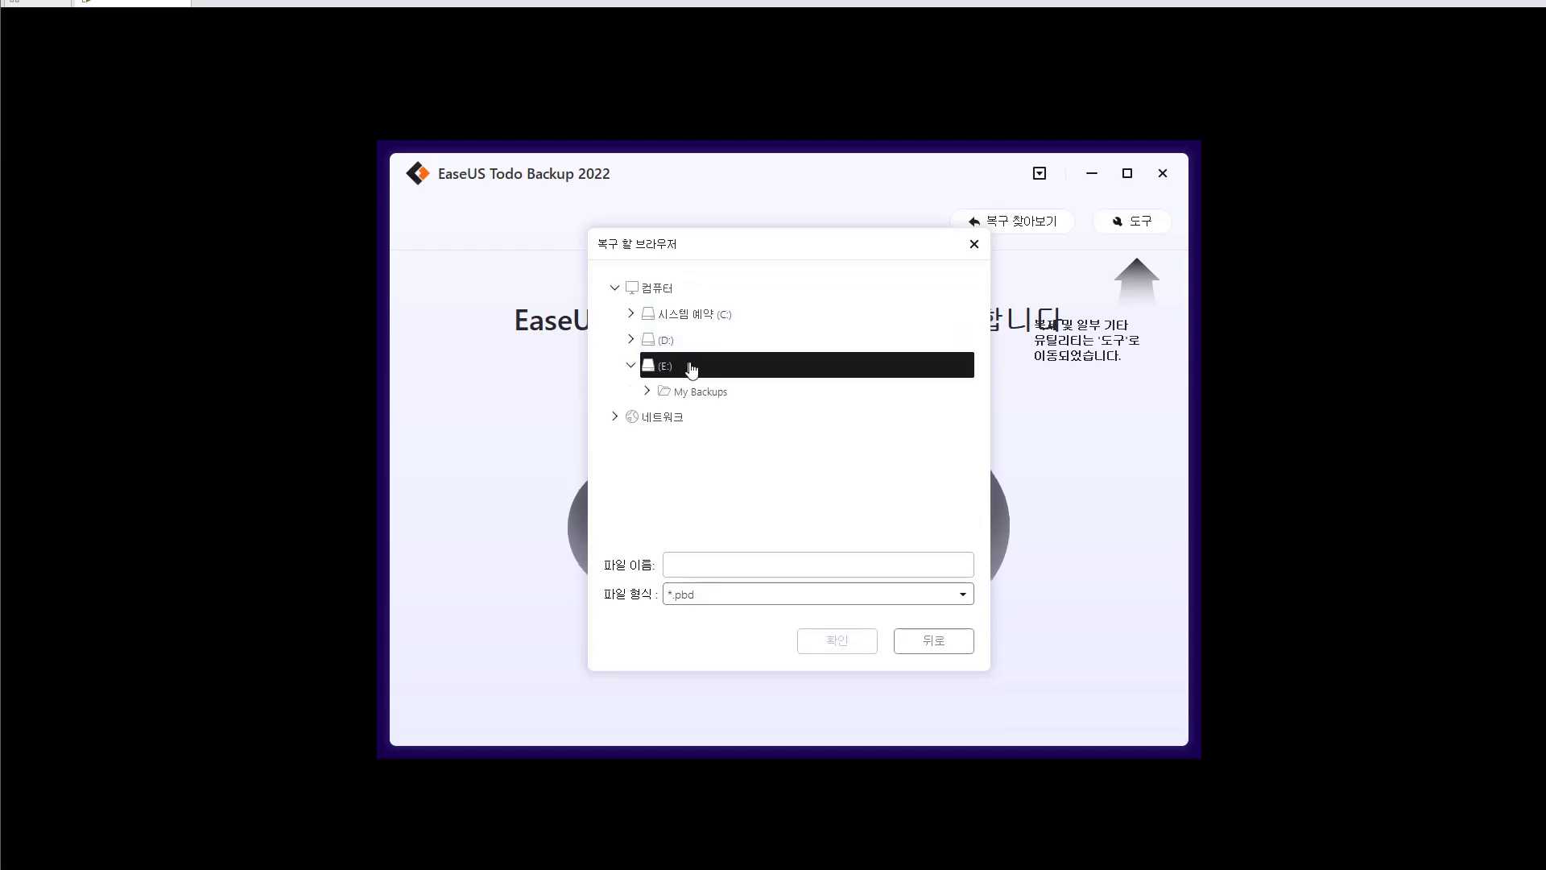
{"action": "left_click", "coordinate": [699, 344]}
{"action": "double_click", "coordinate": [733, 344]}
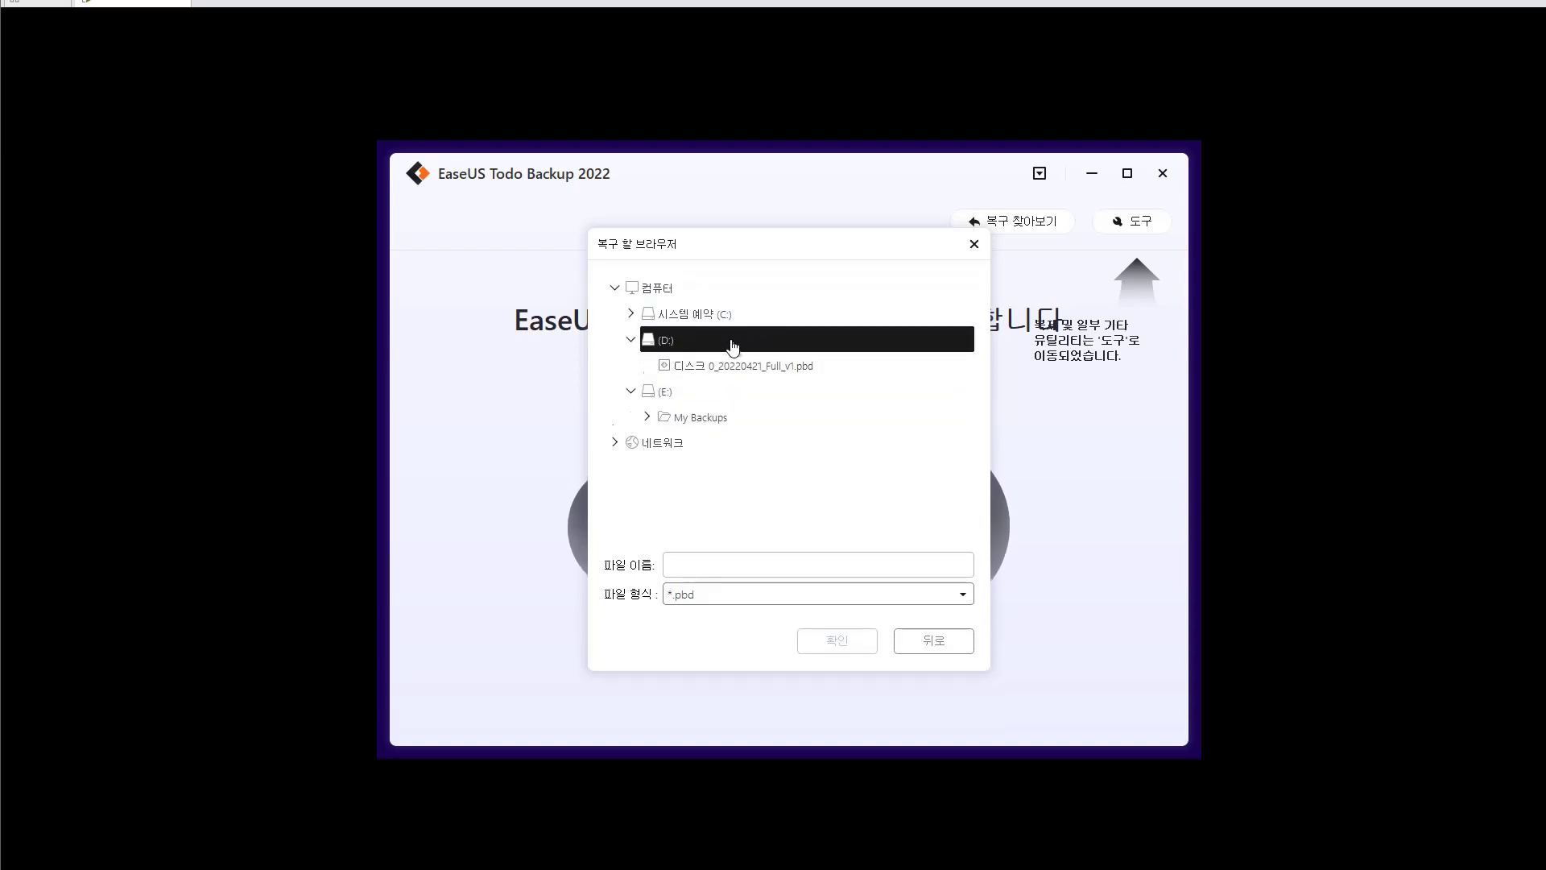
{"action": "left_click", "coordinate": [751, 372]}
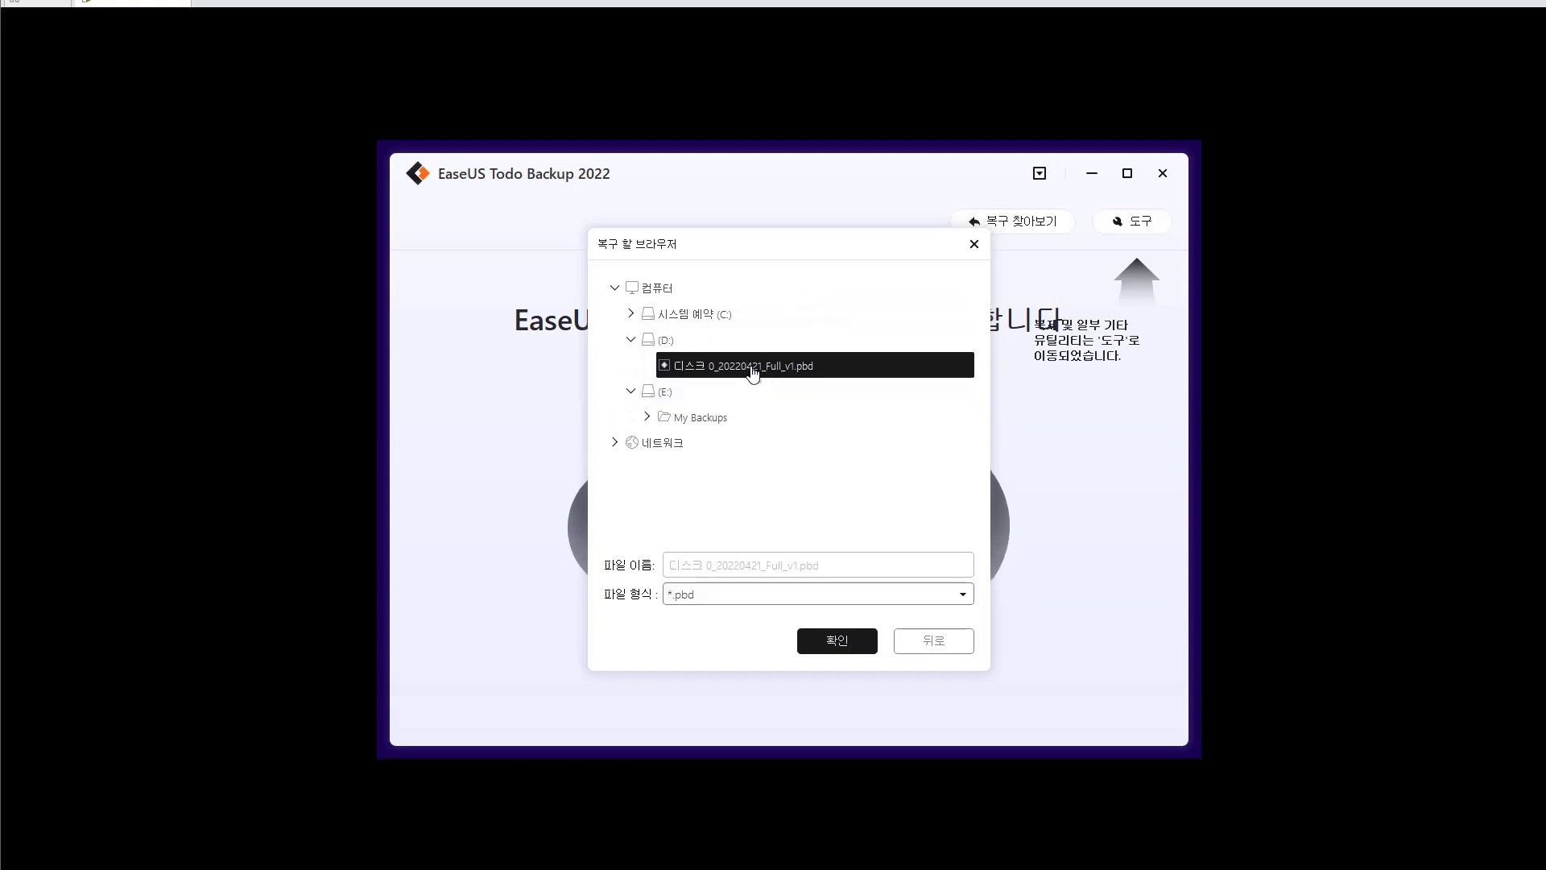
{"action": "left_click", "coordinate": [838, 644]}
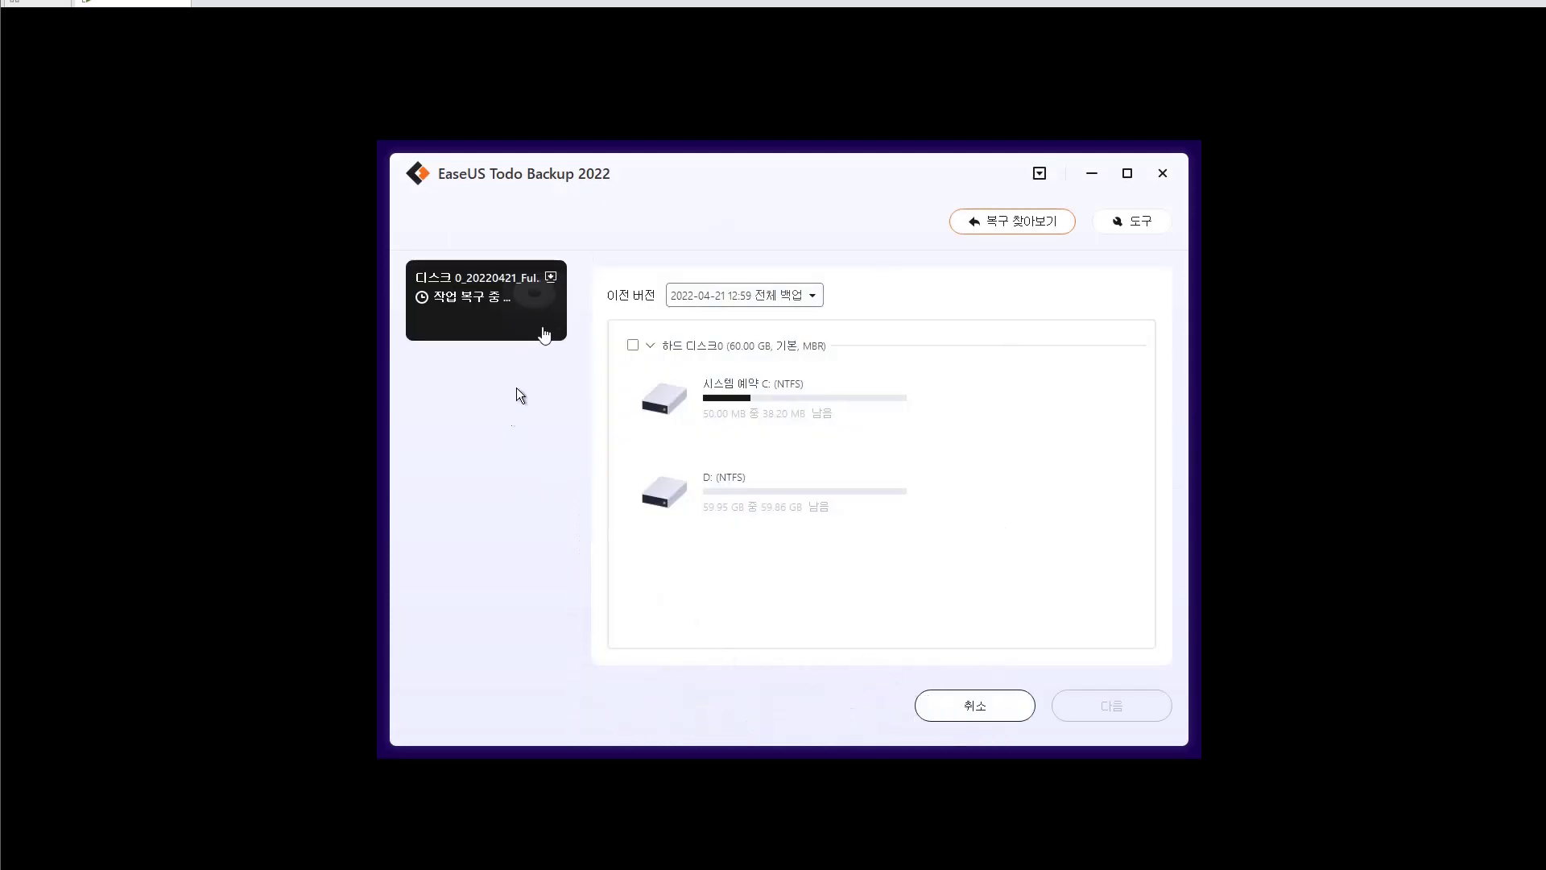
- Select all of hard disk 0 in the backup, choose the 60 GB hard disk 0 as recovery target, and accept deleting its partitions
{"action": "left_click", "coordinate": [632, 346]}
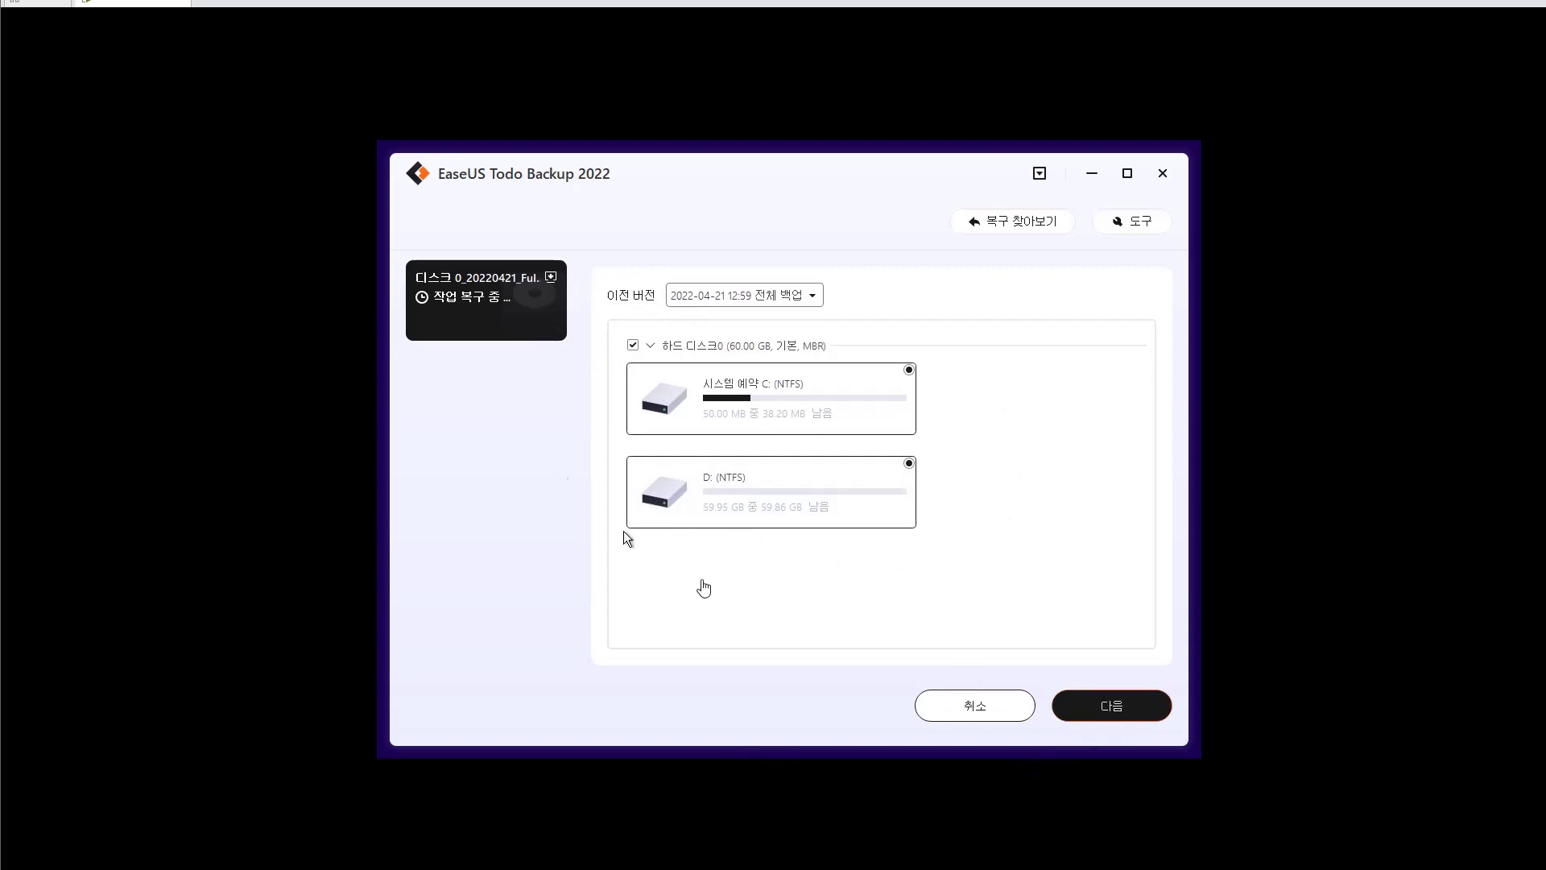
{"action": "left_click", "coordinate": [1093, 716]}
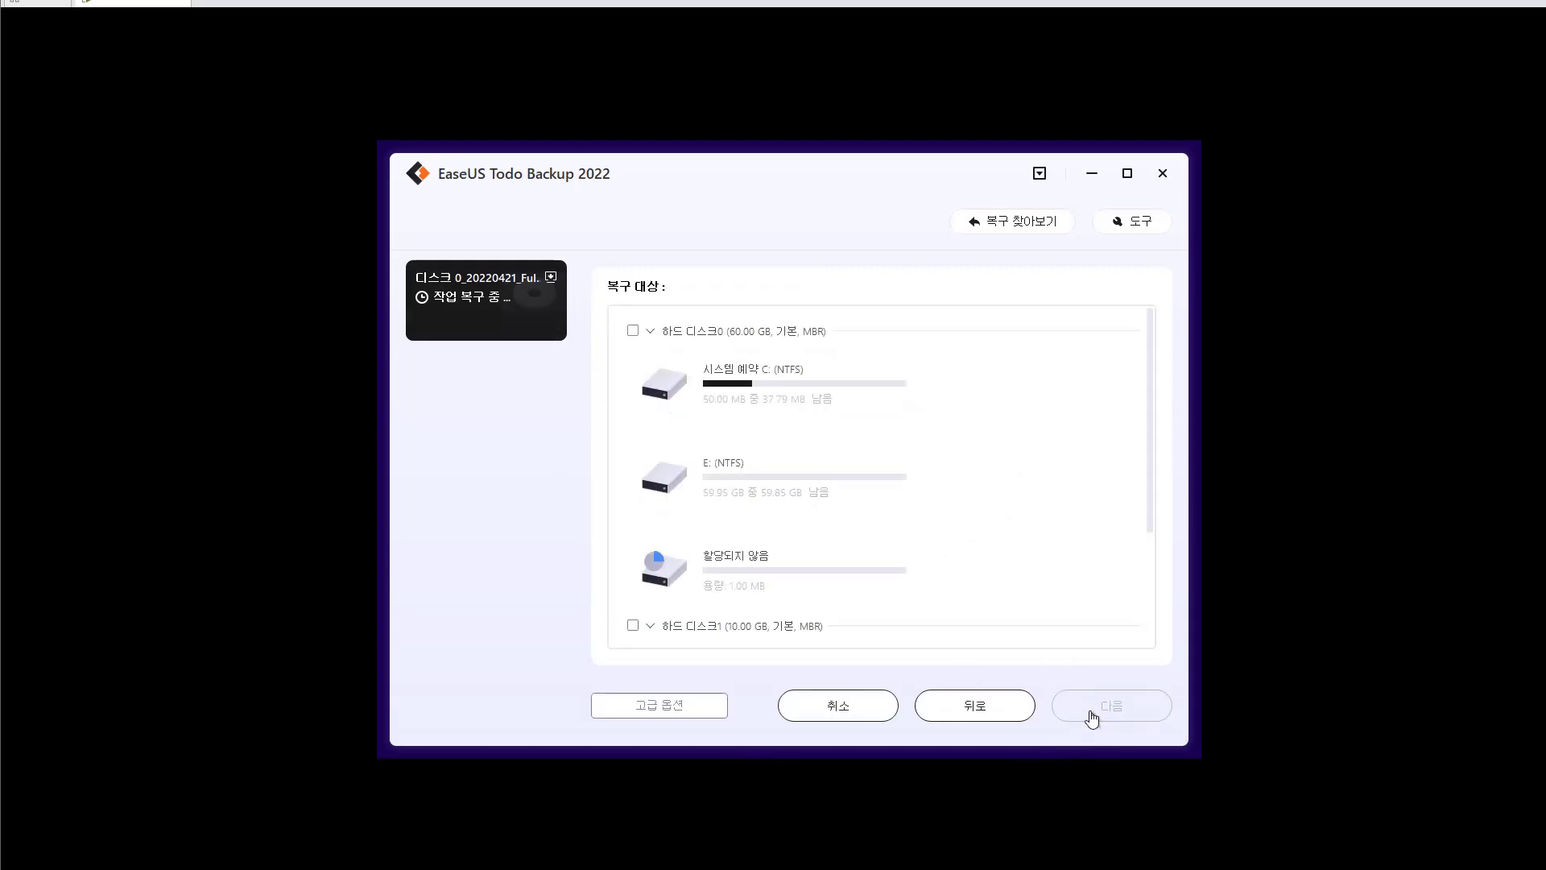
{"action": "scroll", "coordinate": [933, 476], "scroll_direction": "down", "scroll_amount": 3}
{"action": "scroll", "coordinate": [918, 508], "scroll_direction": "up", "scroll_amount": 3}
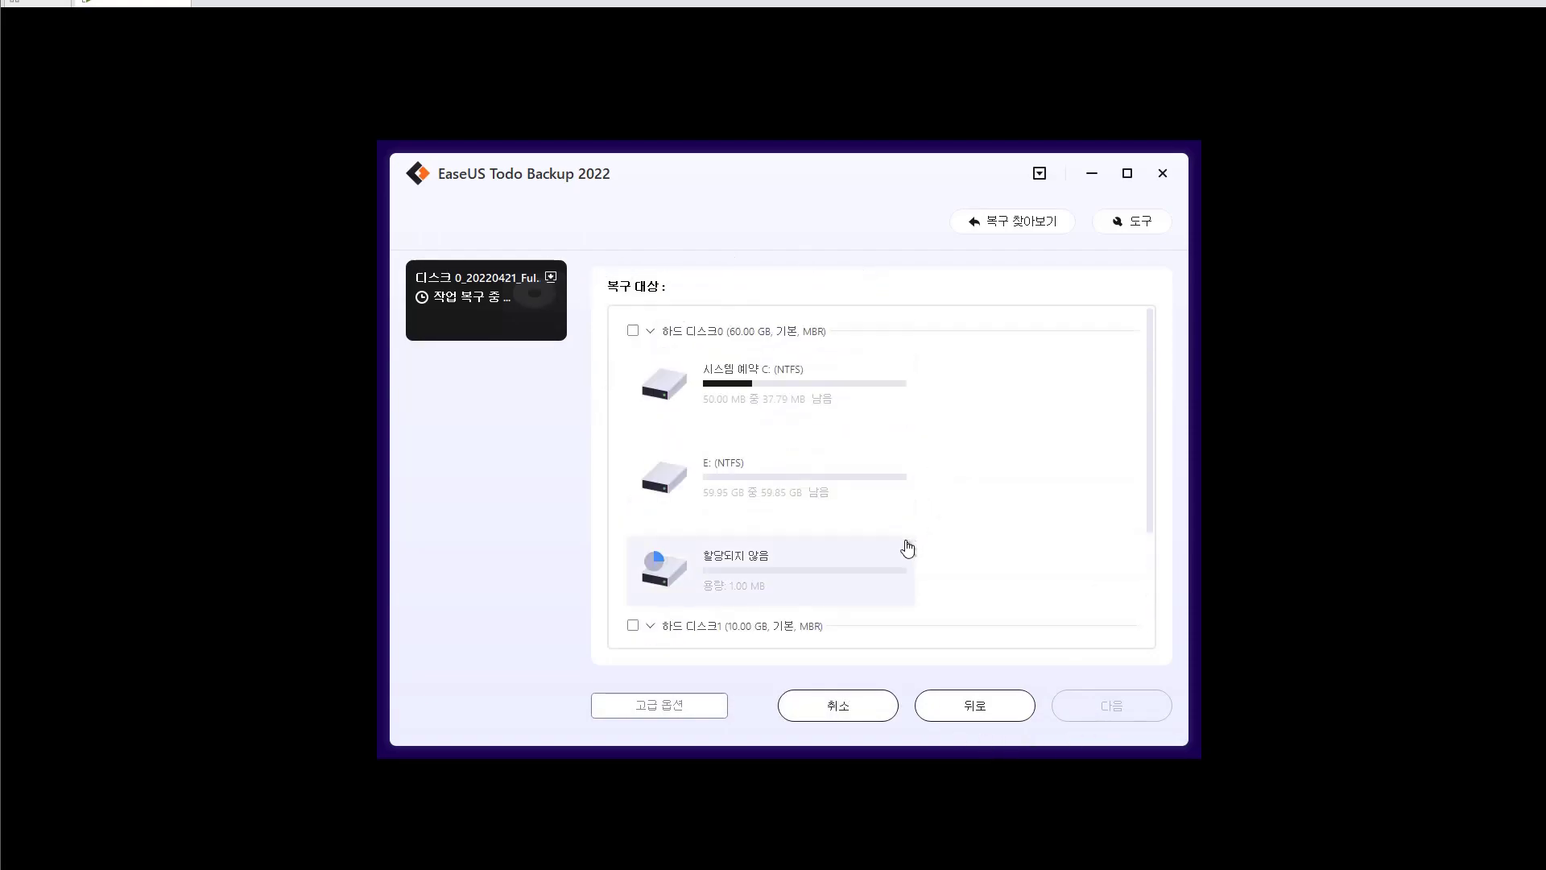
{"action": "scroll", "coordinate": [908, 549], "scroll_direction": "down", "scroll_amount": 3}
{"action": "scroll", "coordinate": [907, 549], "scroll_direction": "up", "scroll_amount": 3}
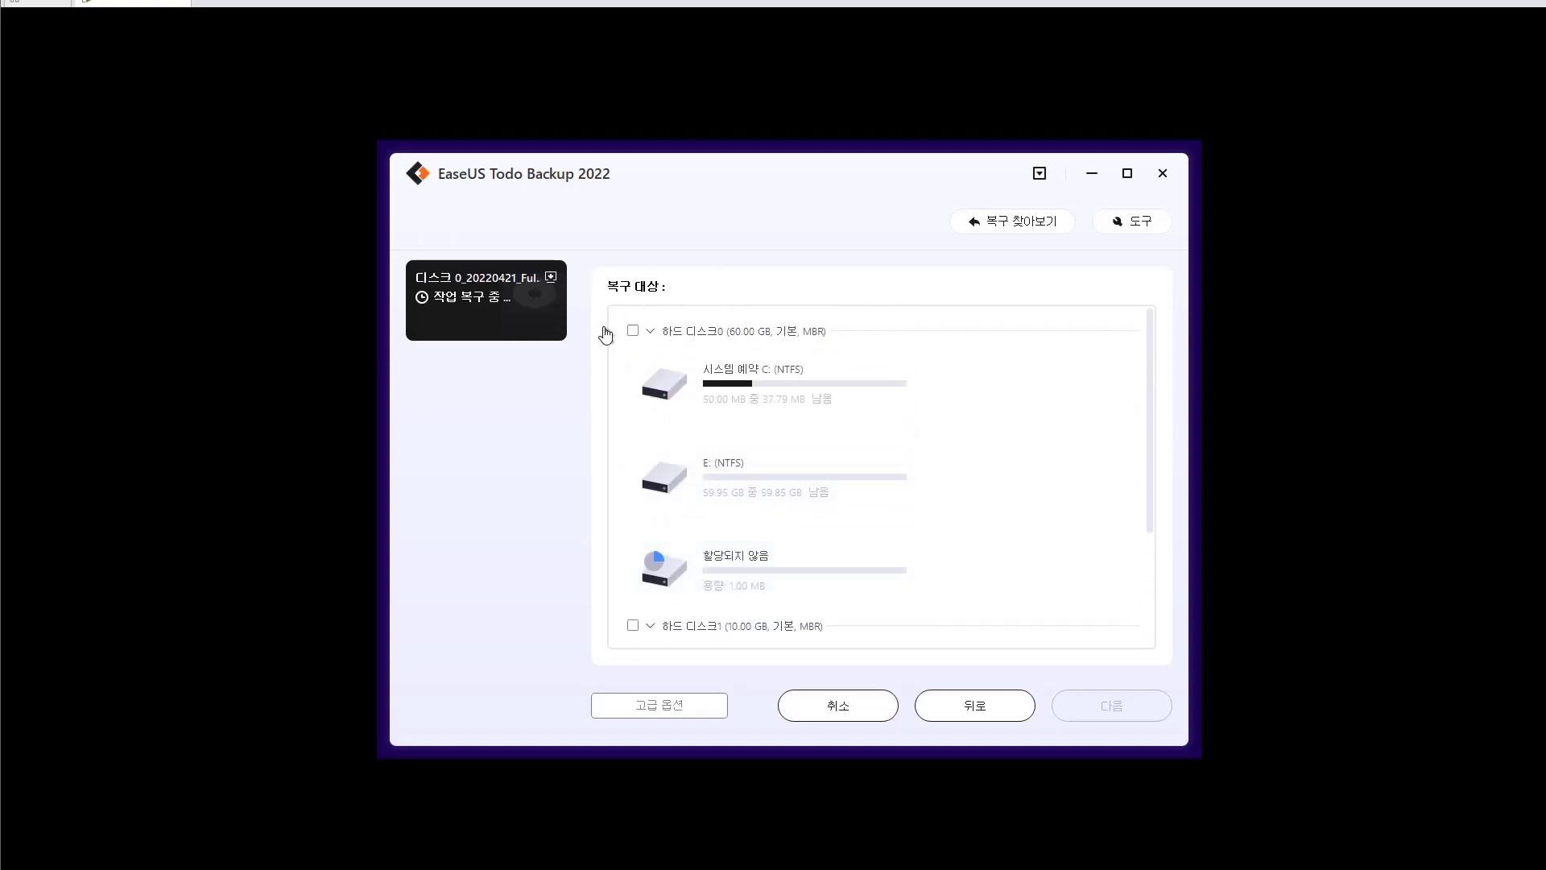
{"action": "scroll", "coordinate": [814, 521], "scroll_direction": "down", "scroll_amount": 3}
{"action": "scroll", "coordinate": [790, 516], "scroll_direction": "up", "scroll_amount": 3}
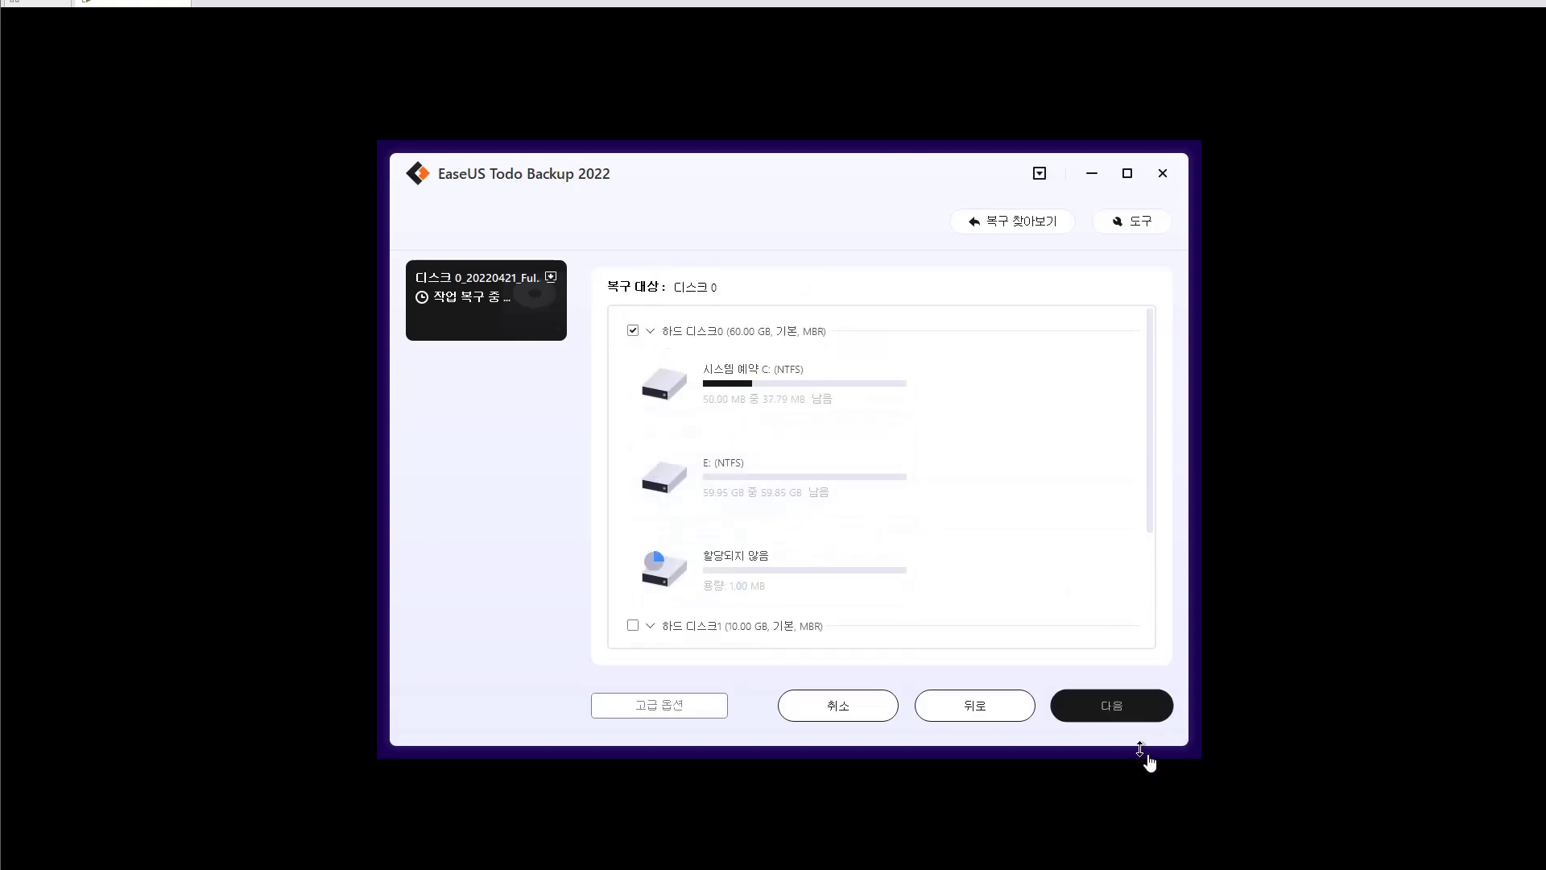
{"action": "left_click", "coordinate": [1140, 712]}
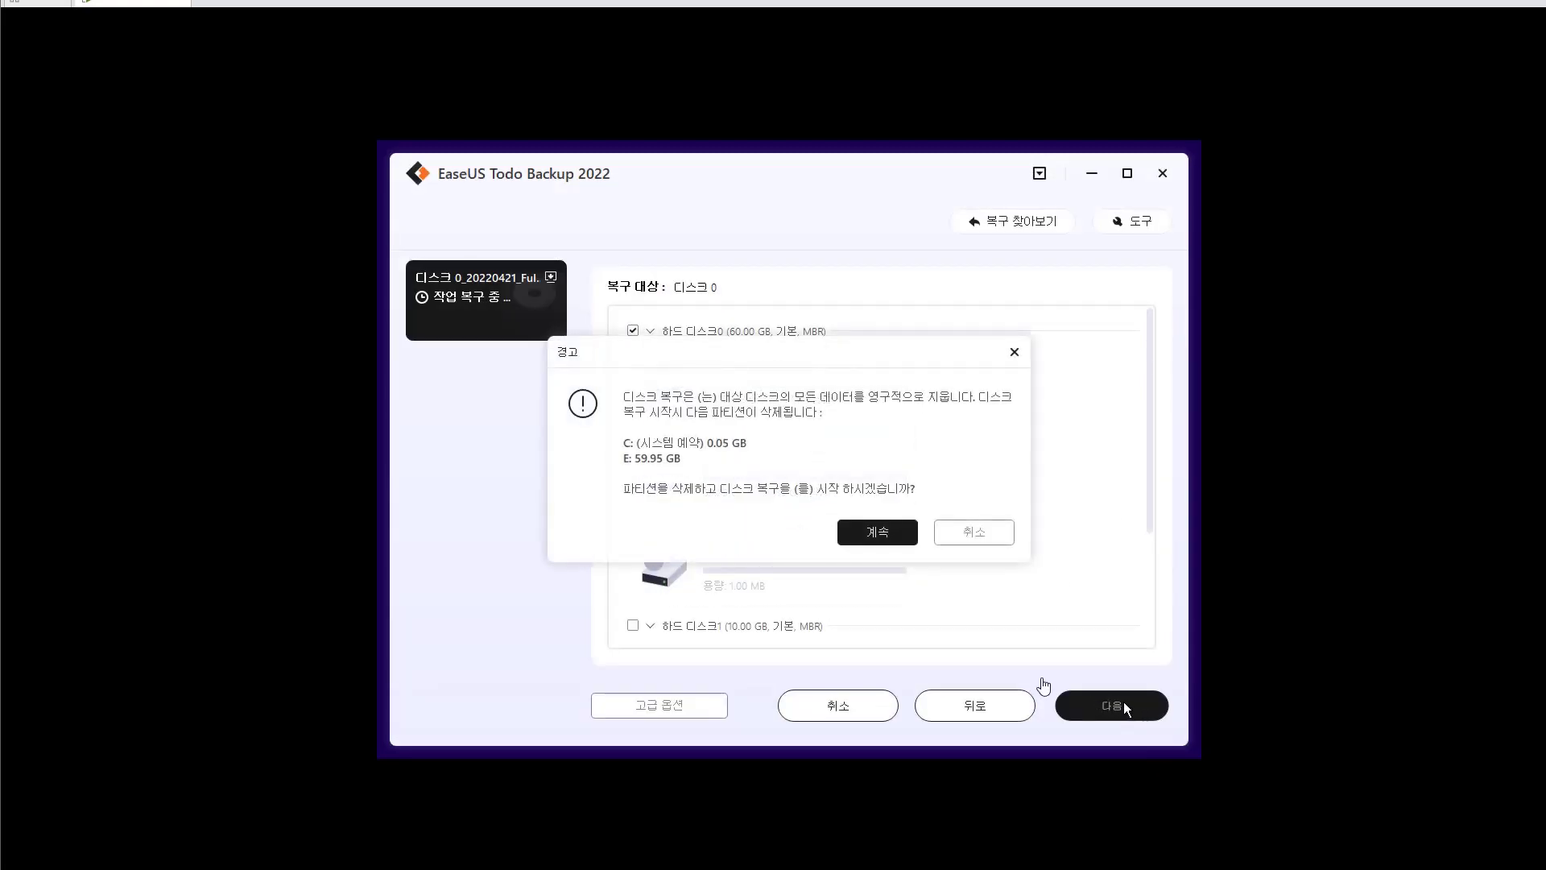
{"action": "left_click", "coordinate": [877, 533]}
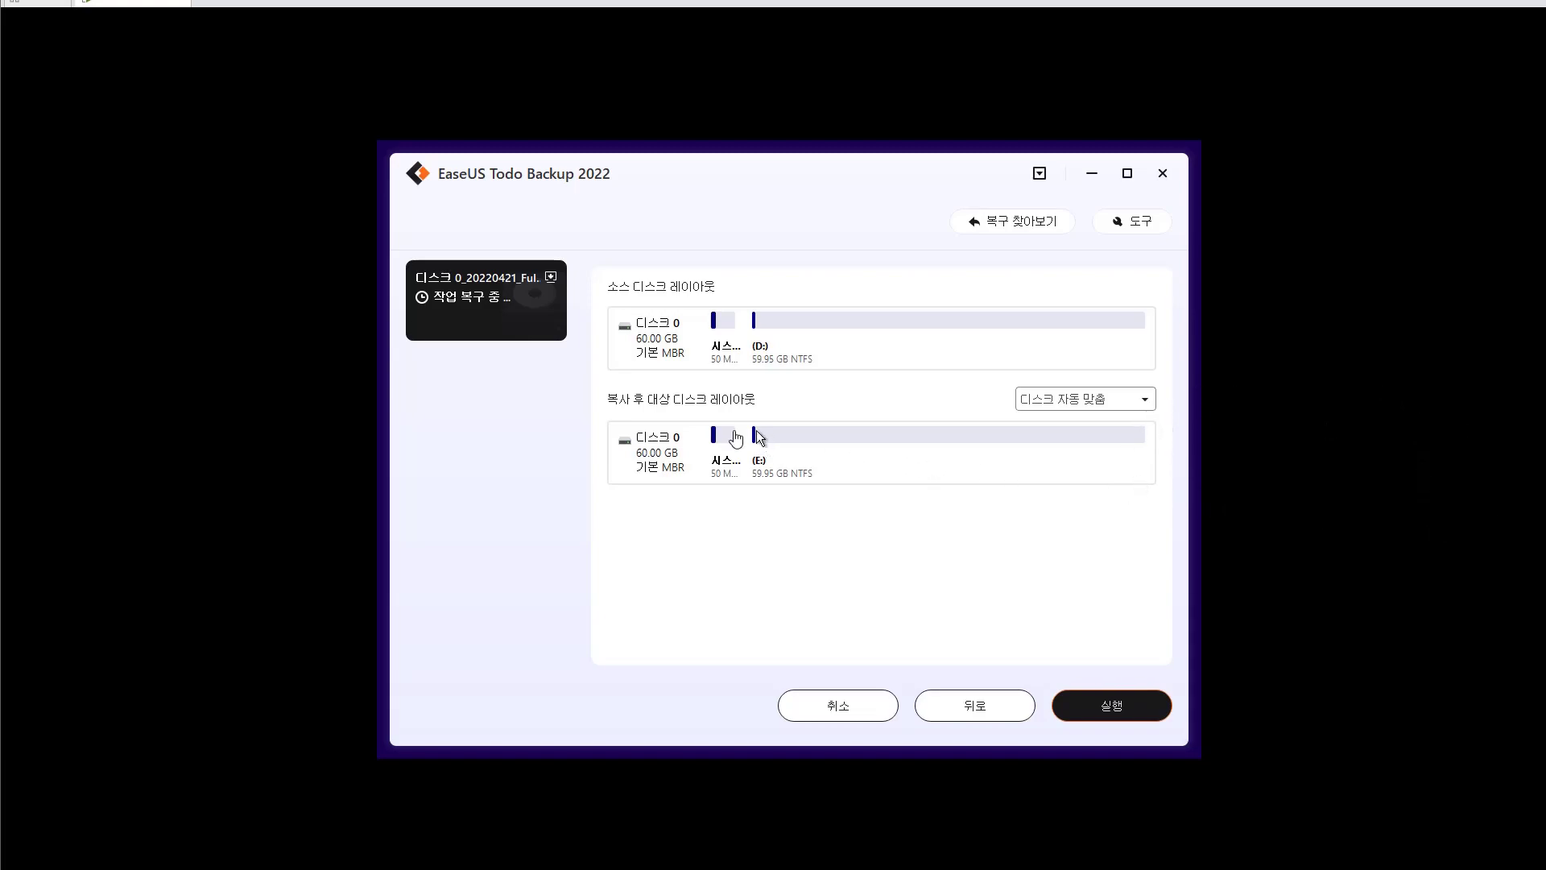
- Keep the target disk layout on automatic disk fit (디스크 자동 맞춤) and start the disk recovery
{"action": "left_click", "coordinate": [1099, 400]}
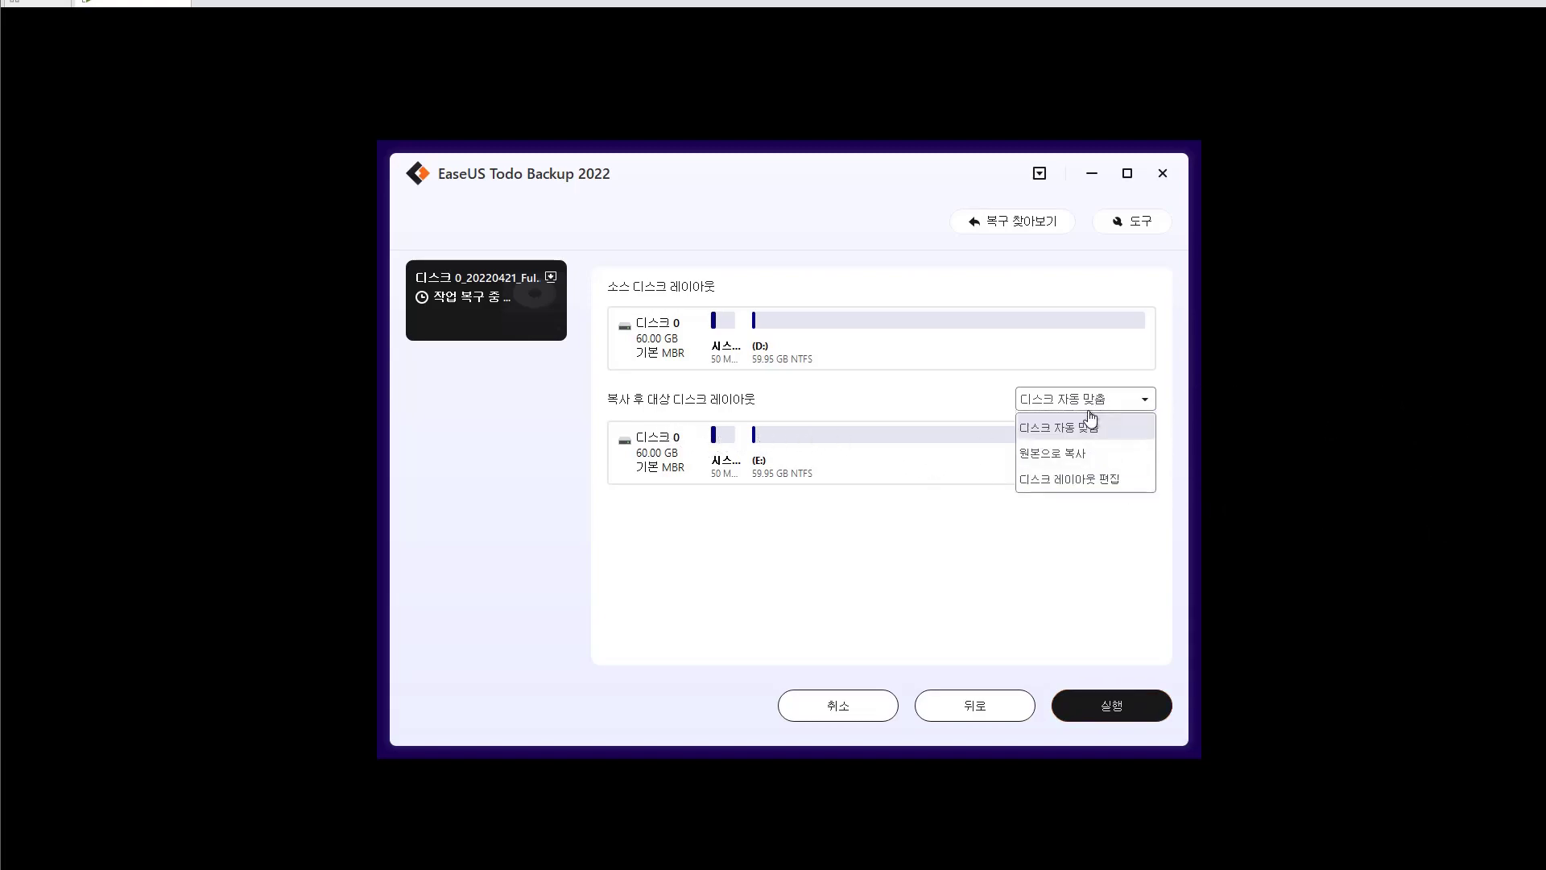
{"action": "left_click", "coordinate": [913, 371]}
{"action": "left_click", "coordinate": [1116, 705]}
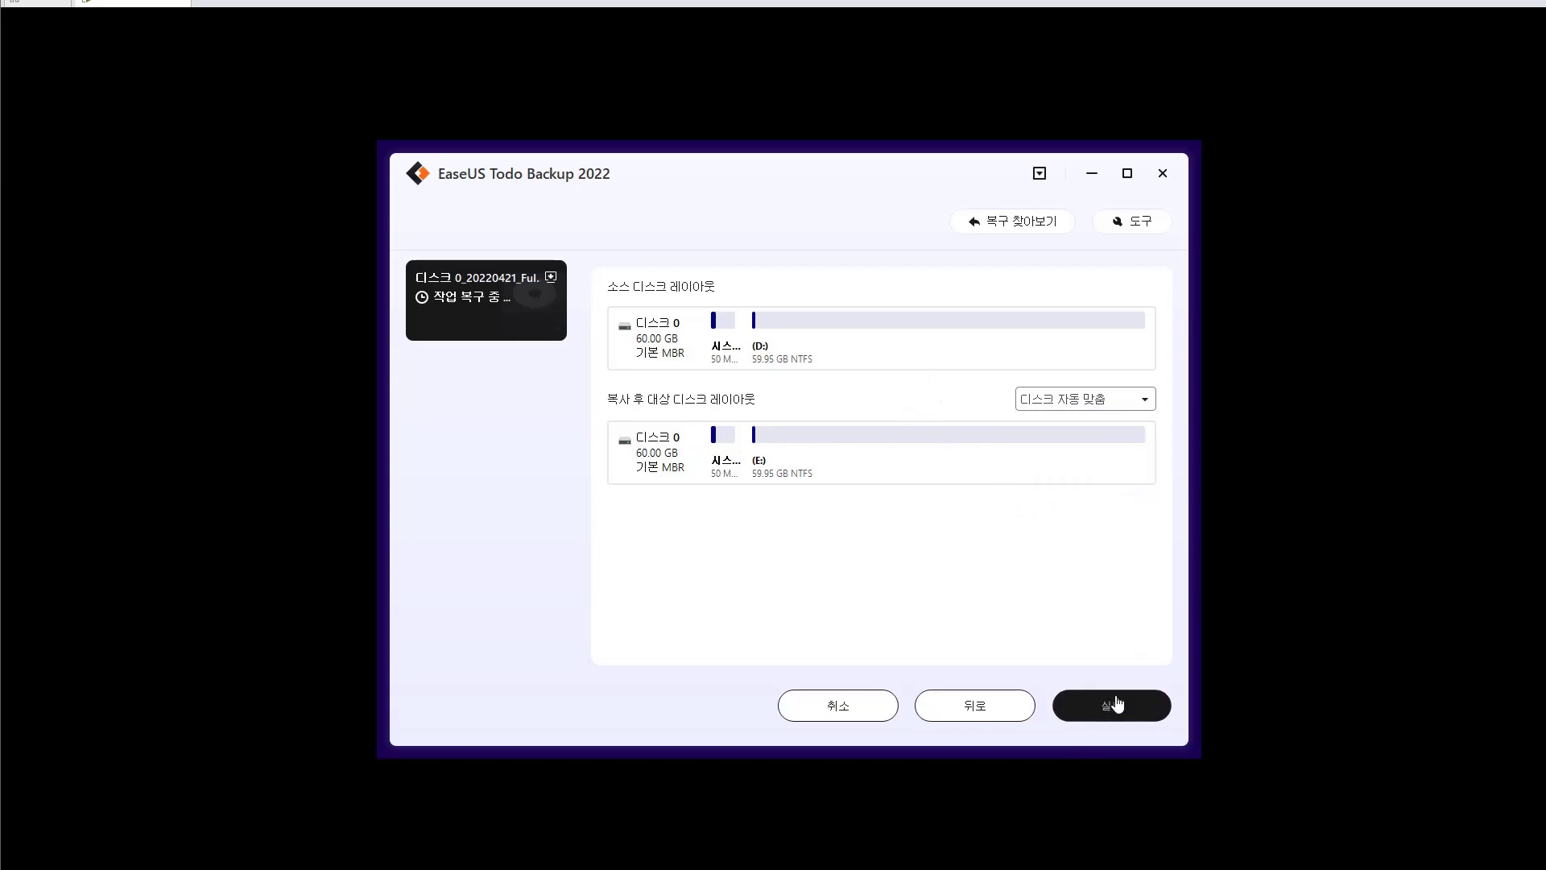